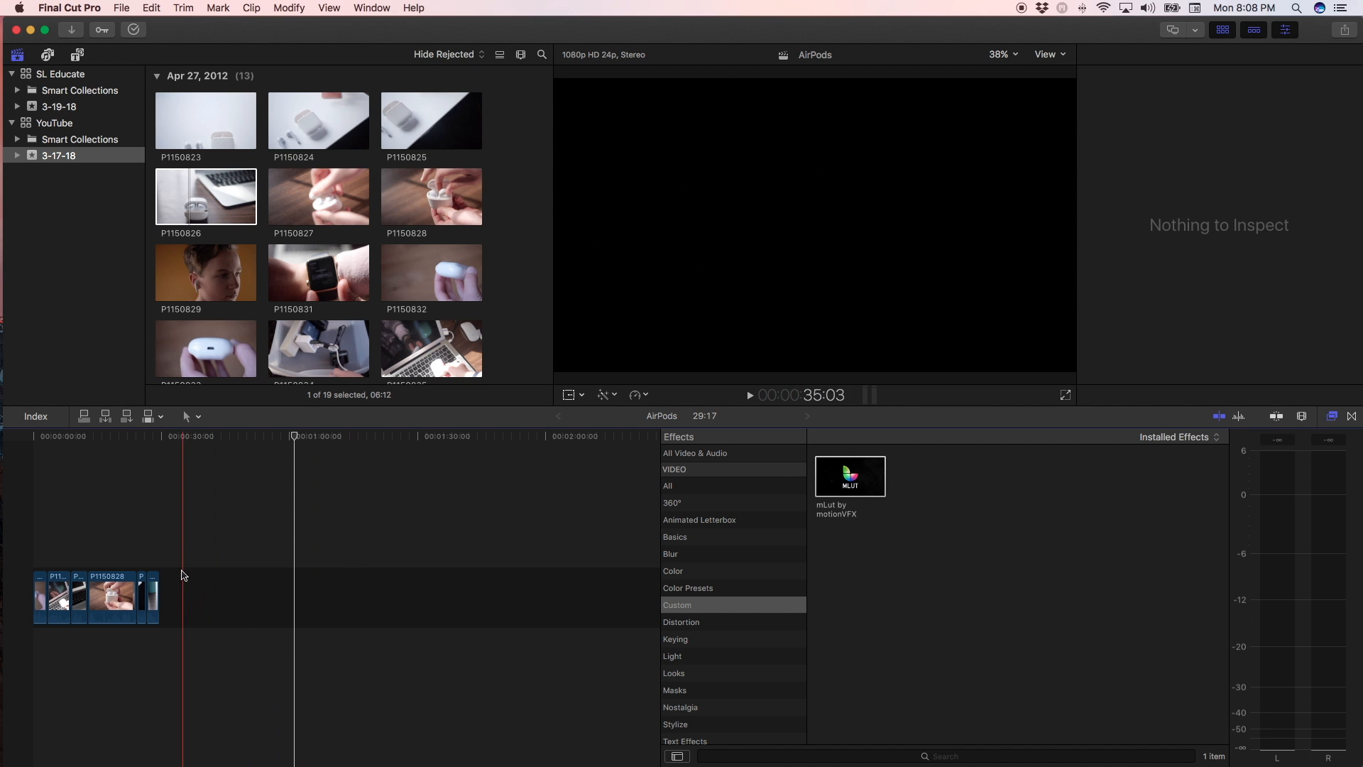
Place the Long adjustment layer title above the first clip at the start of the timeline
click(161, 554)
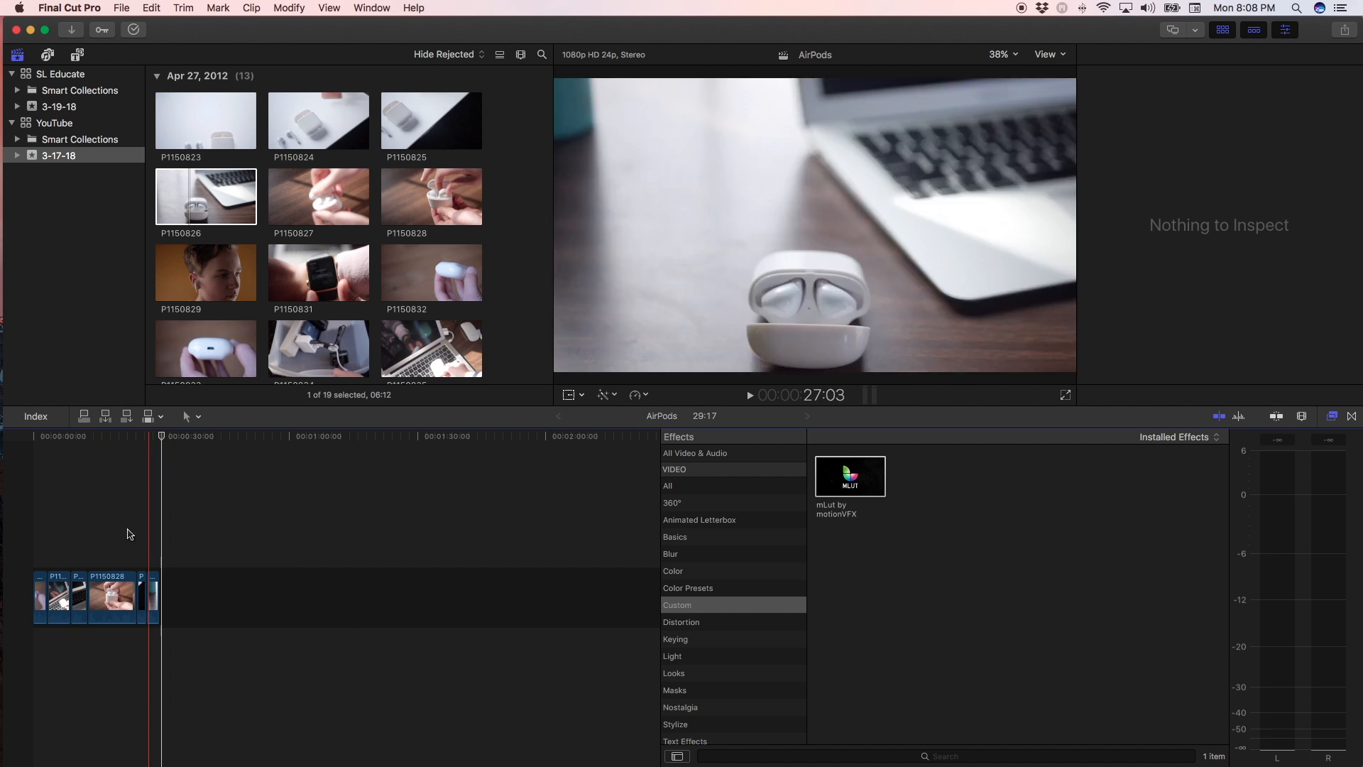
click(76, 55)
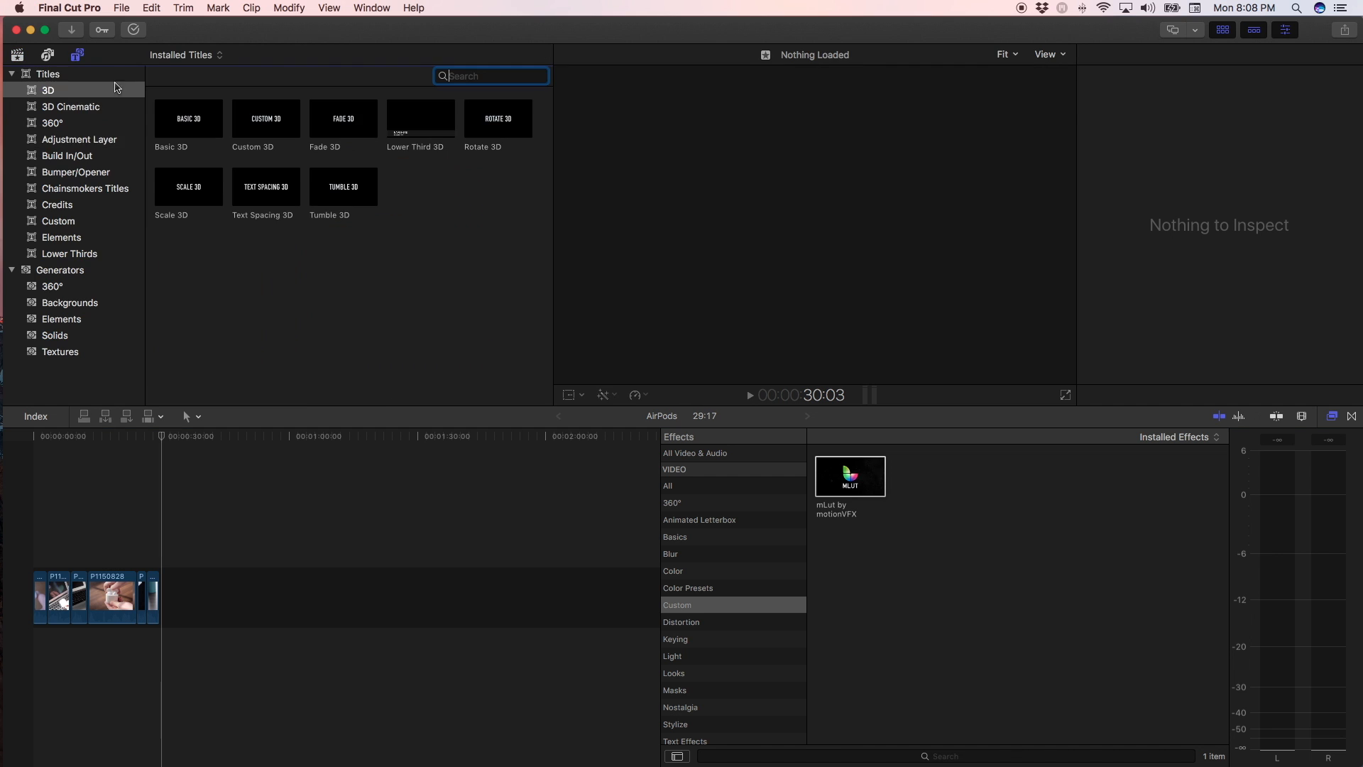
click(83, 140)
drag(202, 121, 48, 566)
Trim the end of the Long adjustment layer to line up with the end of clip P1150833
scroll(48, 565, up, 5)
scroll(53, 551, left, 1)
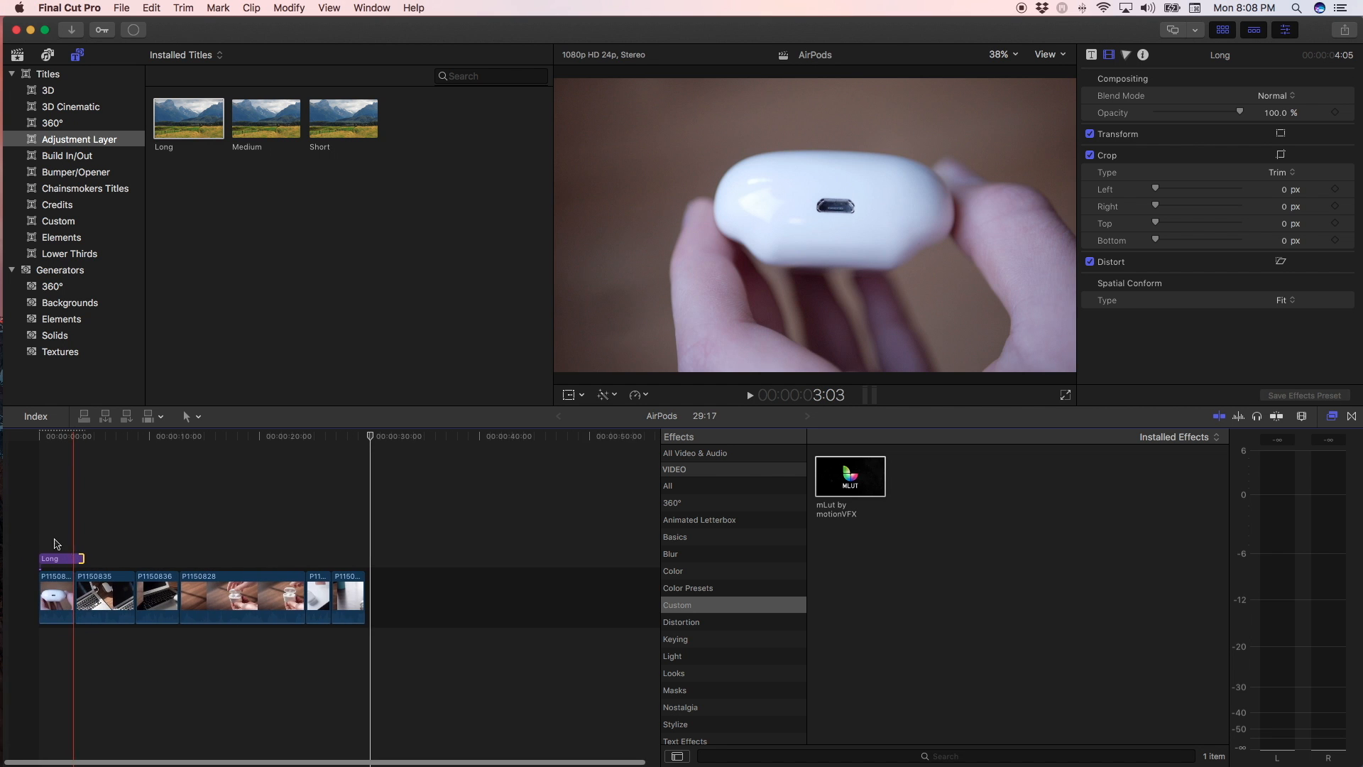
scroll(53, 550, up, 4)
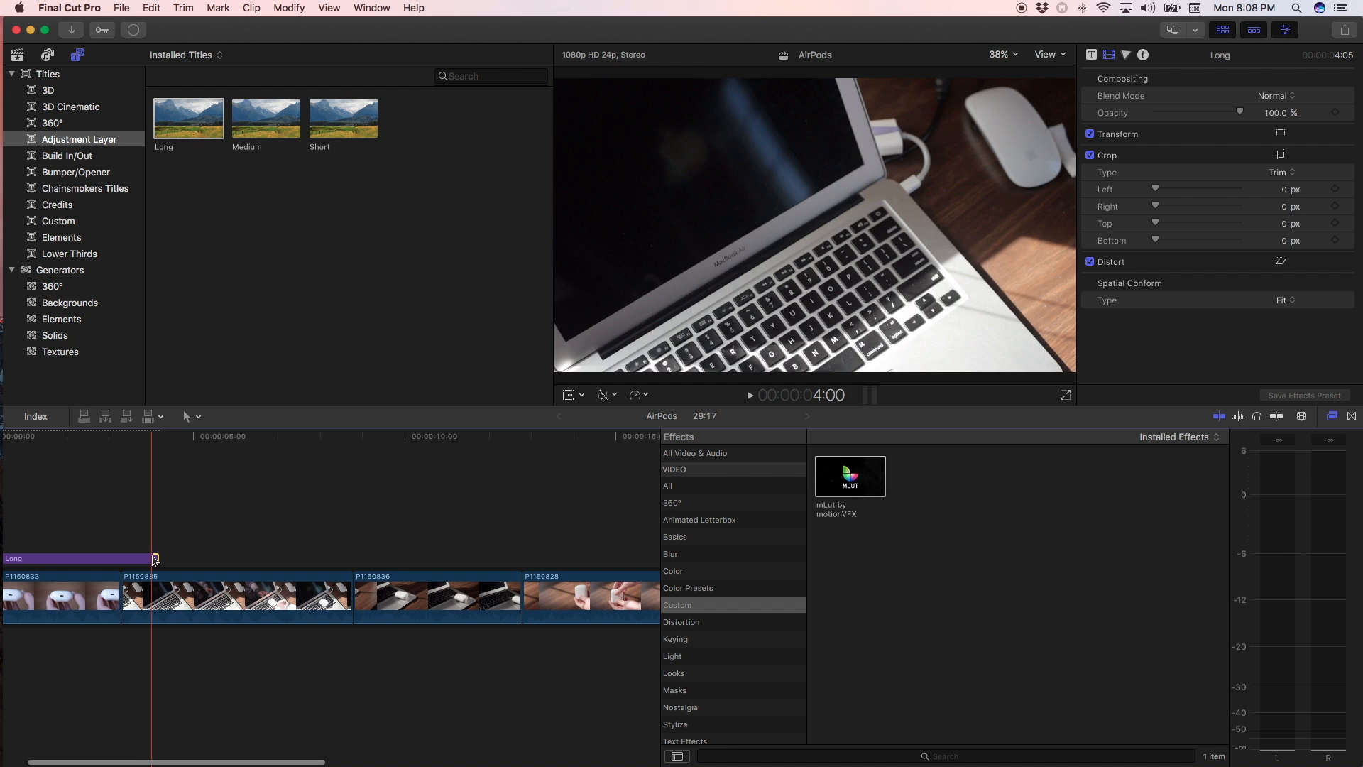
drag(155, 559, 120, 560)
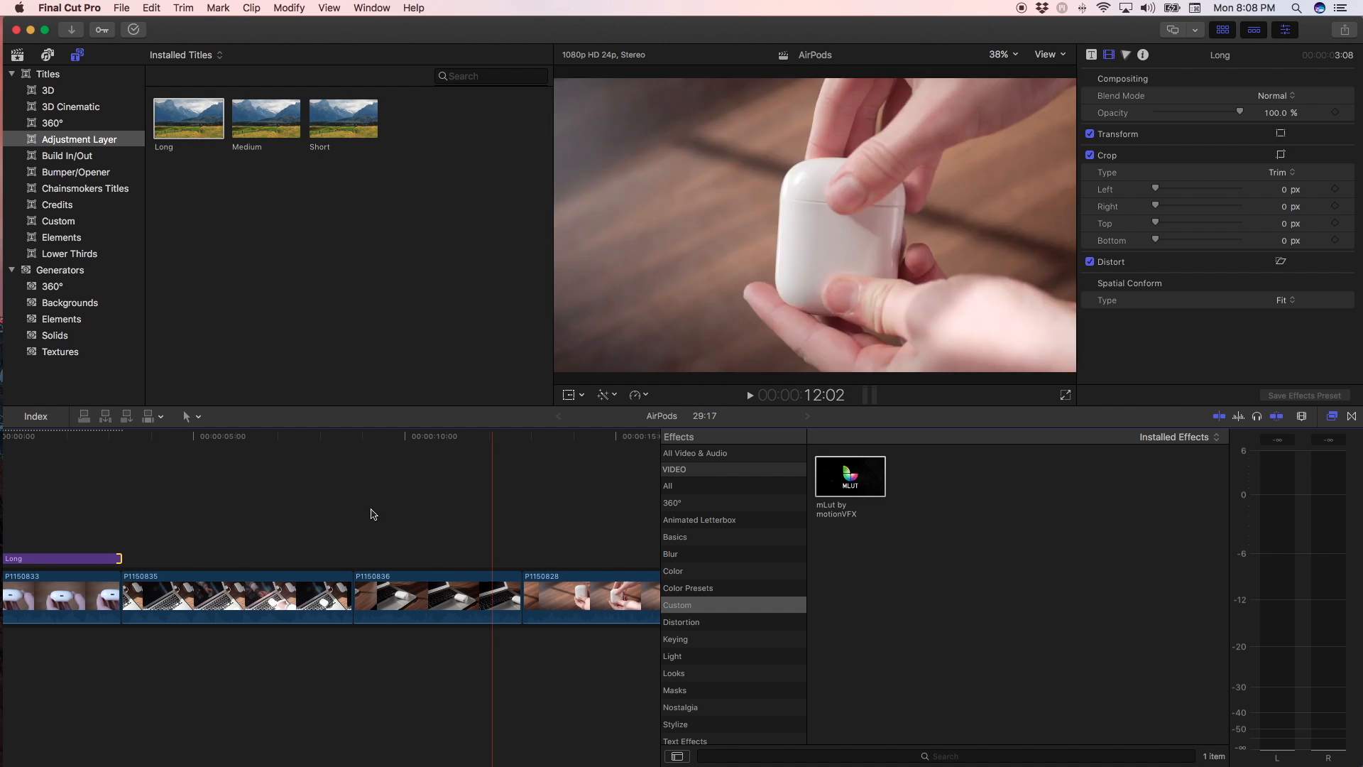
drag(122, 560, 121, 561)
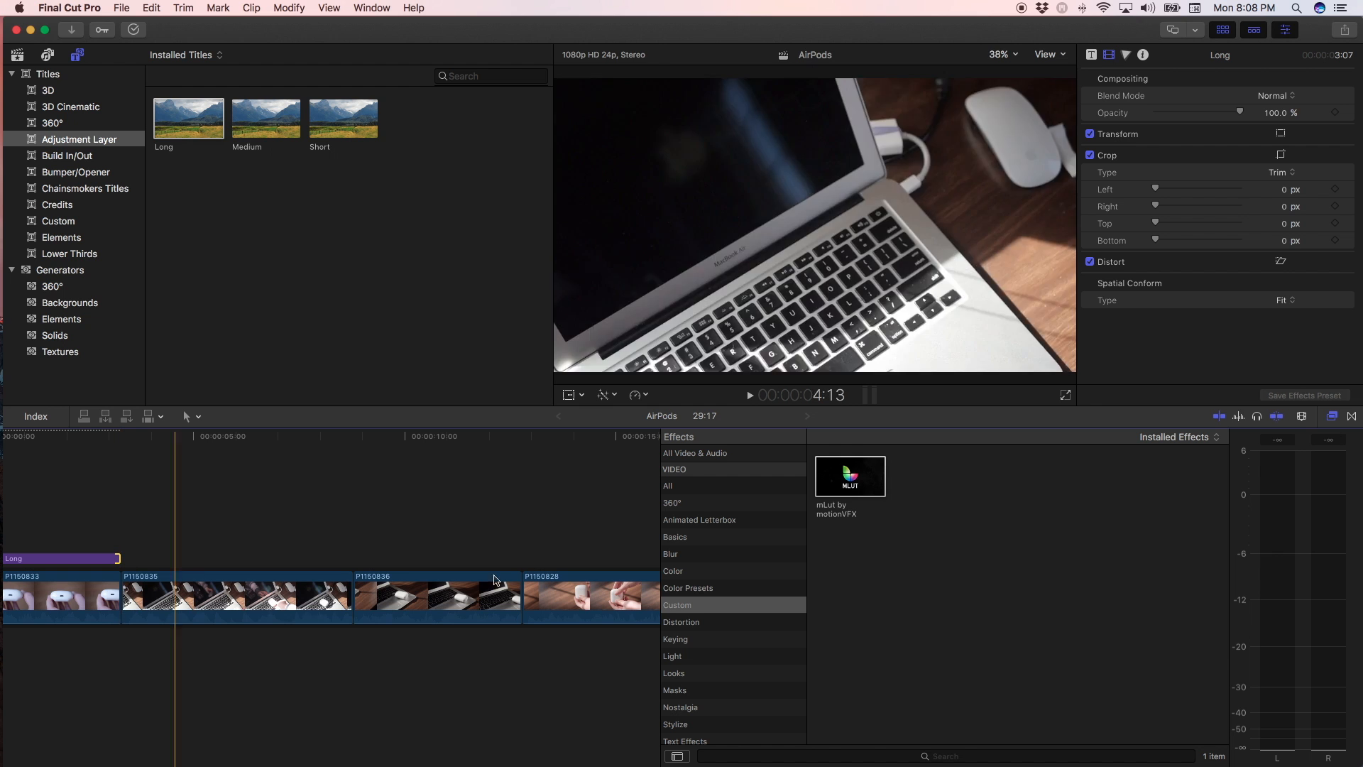
Apply the mLut by motionVFX effect to the adjustment layer and rename the layer "Micro USB"
drag(852, 475, 67, 558)
click(85, 563)
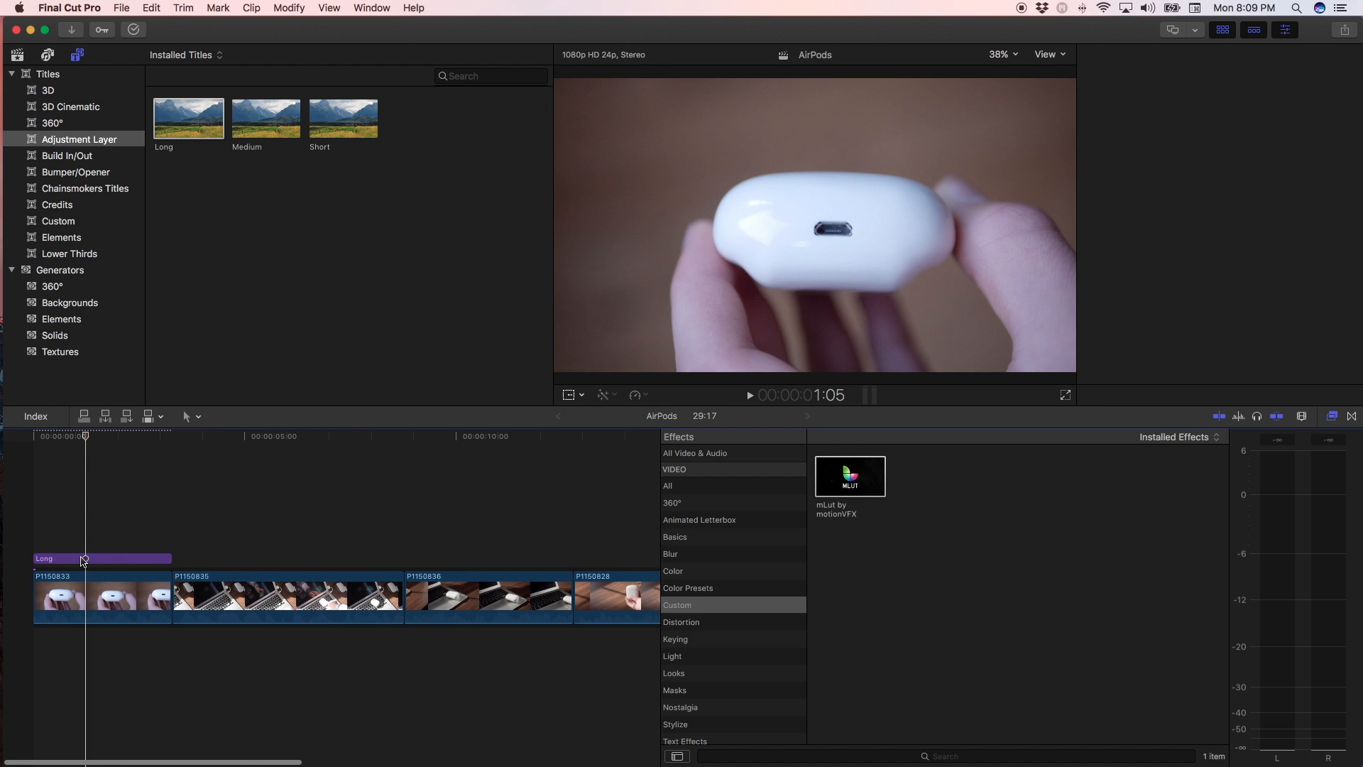
right_click(80, 560)
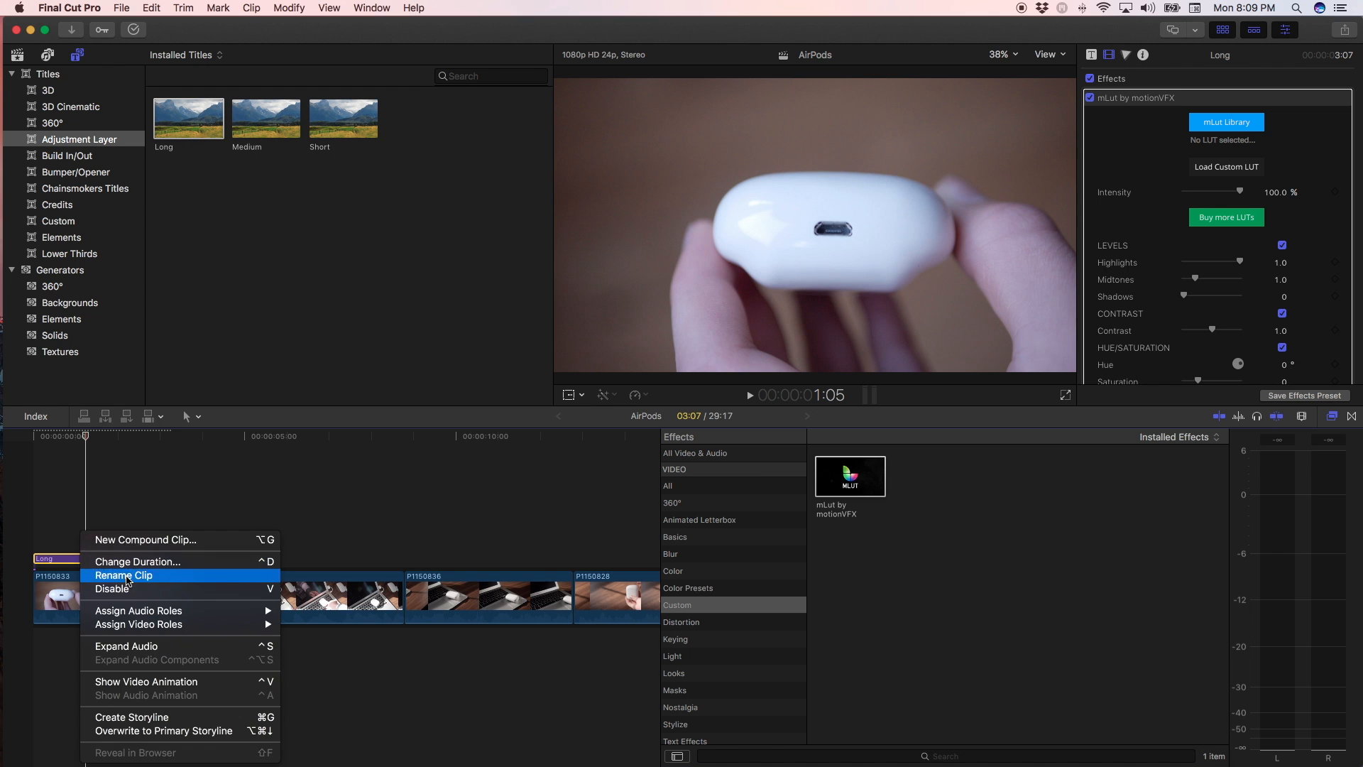
click(128, 577)
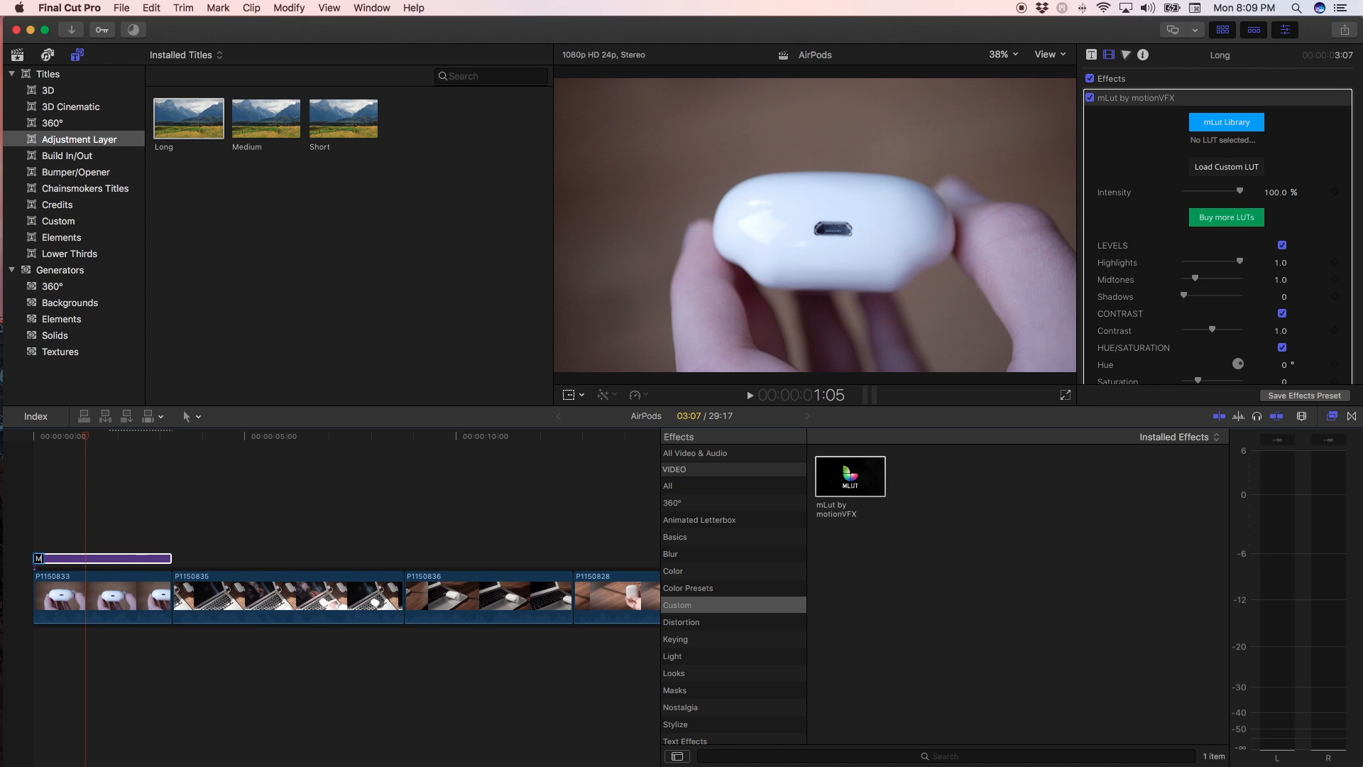
text(Micro US)
key(Return)
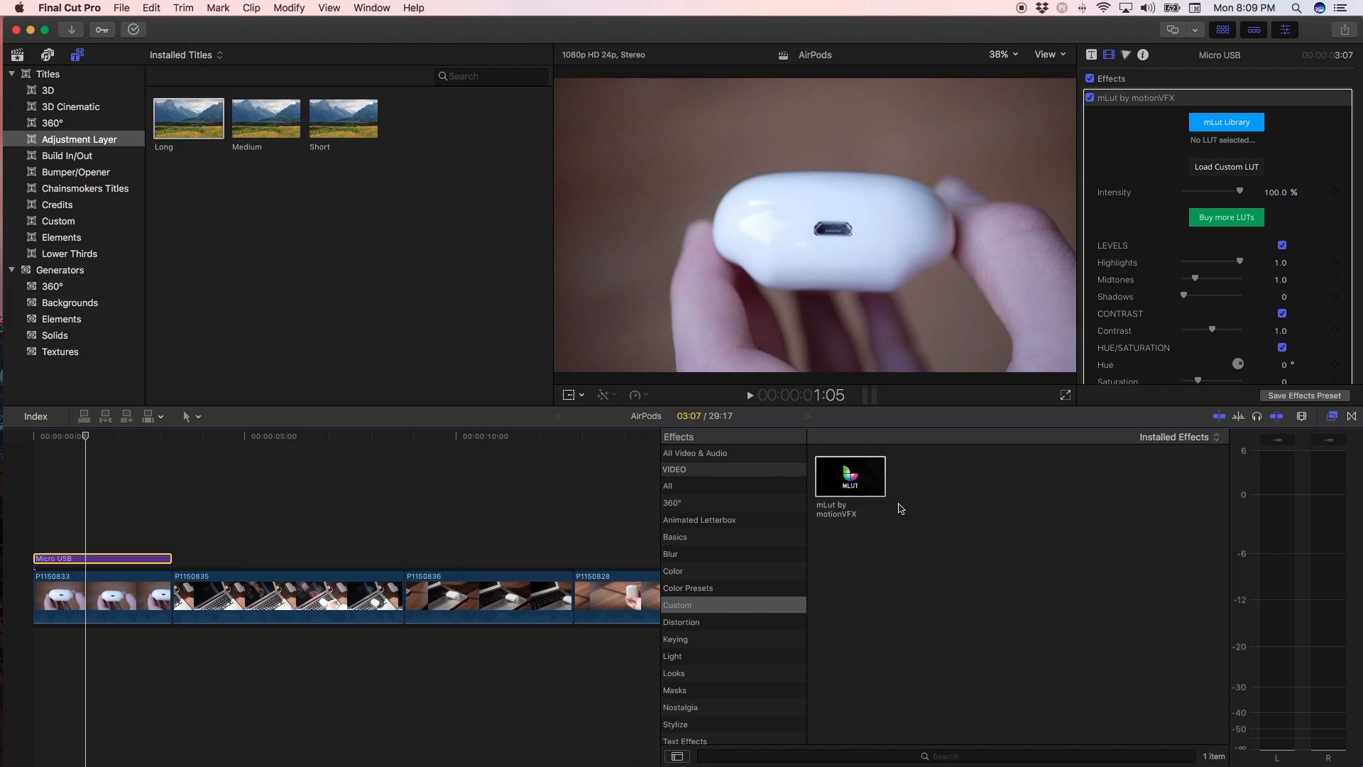
Load the custom LUT Clean & Tidy_1.AF2I2724.cube from Movies > Motion Templates > Effects > LUTS > PM Pack
click(1194, 166)
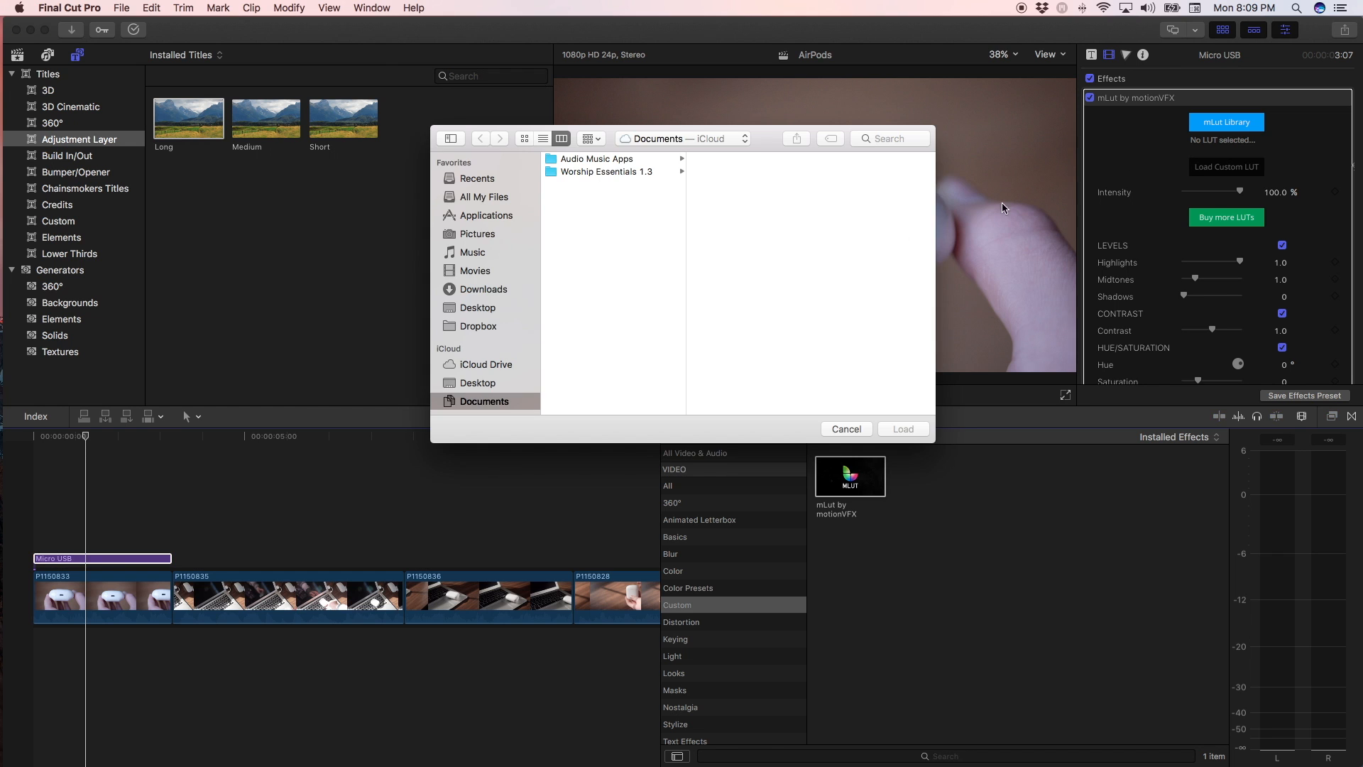
click(475, 270)
click(620, 199)
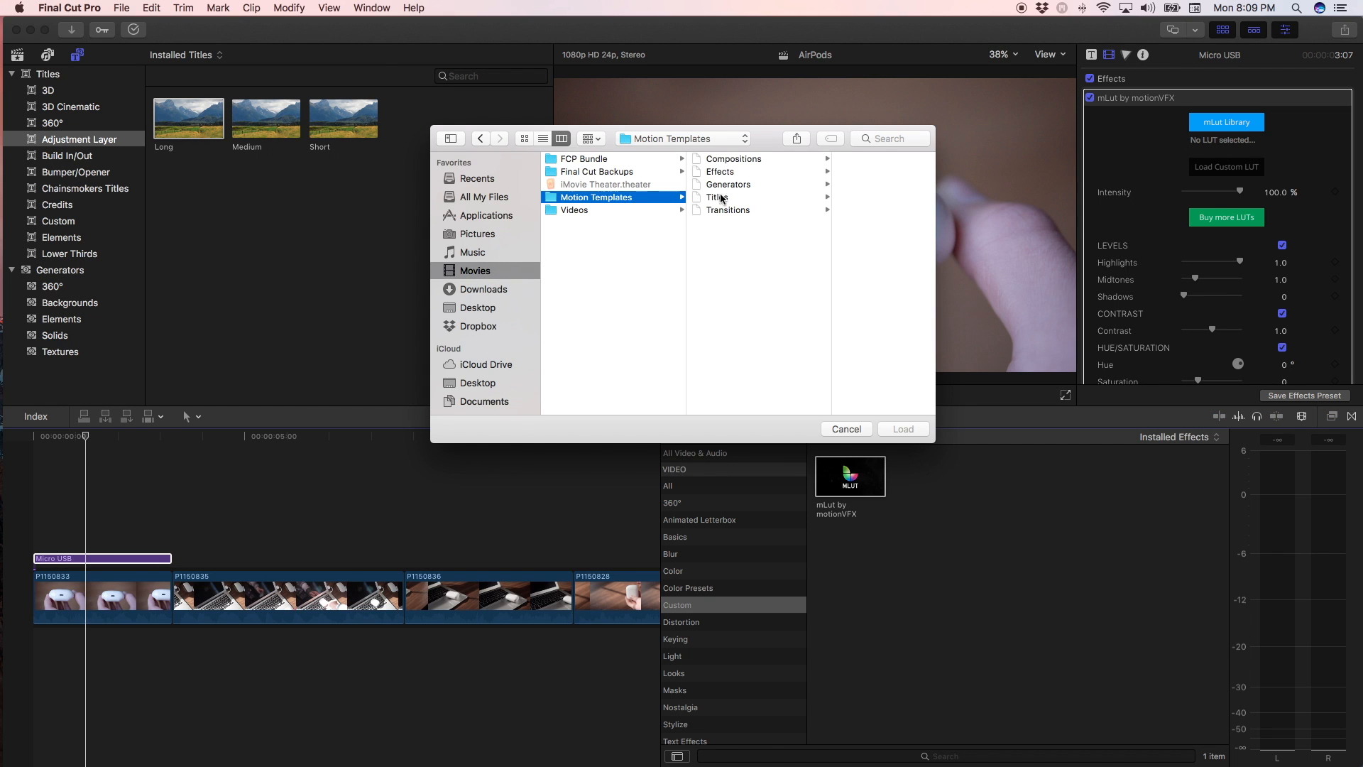
click(749, 173)
click(845, 173)
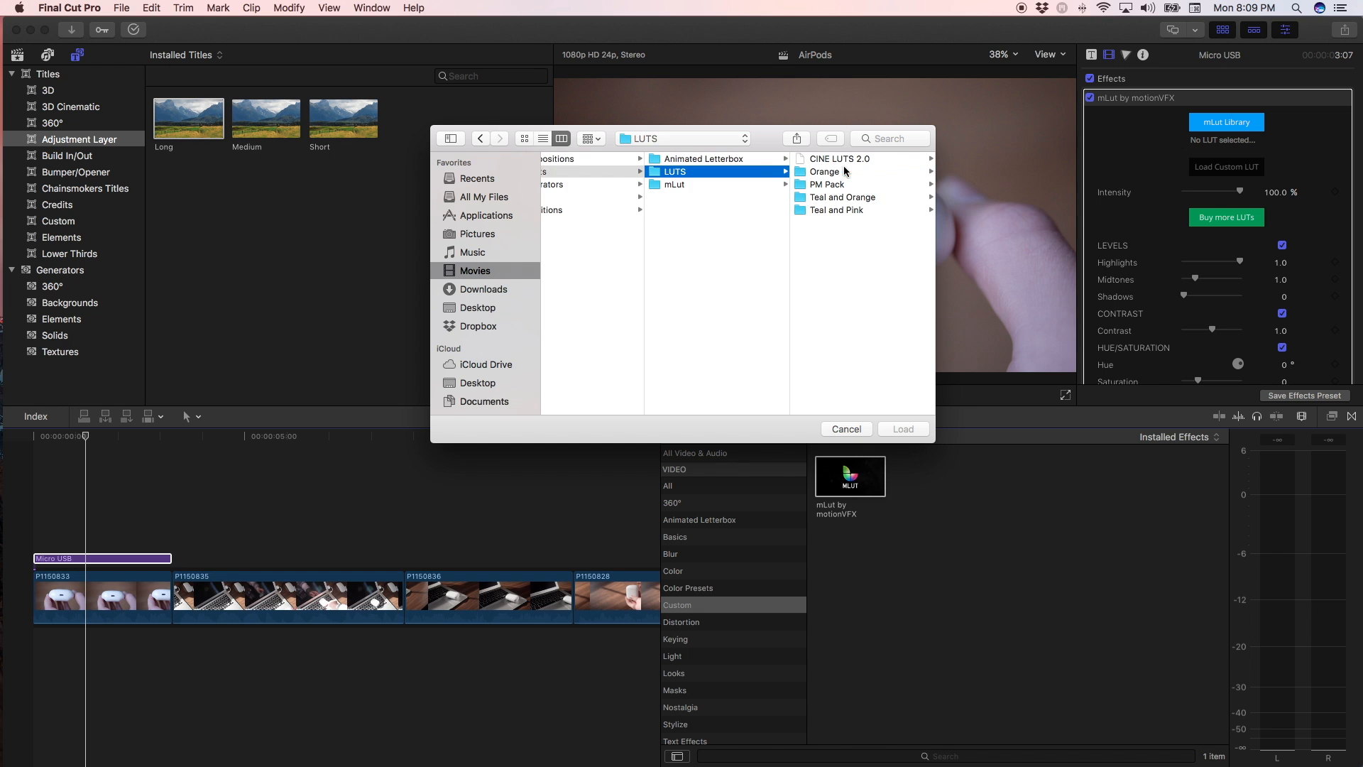
click(827, 185)
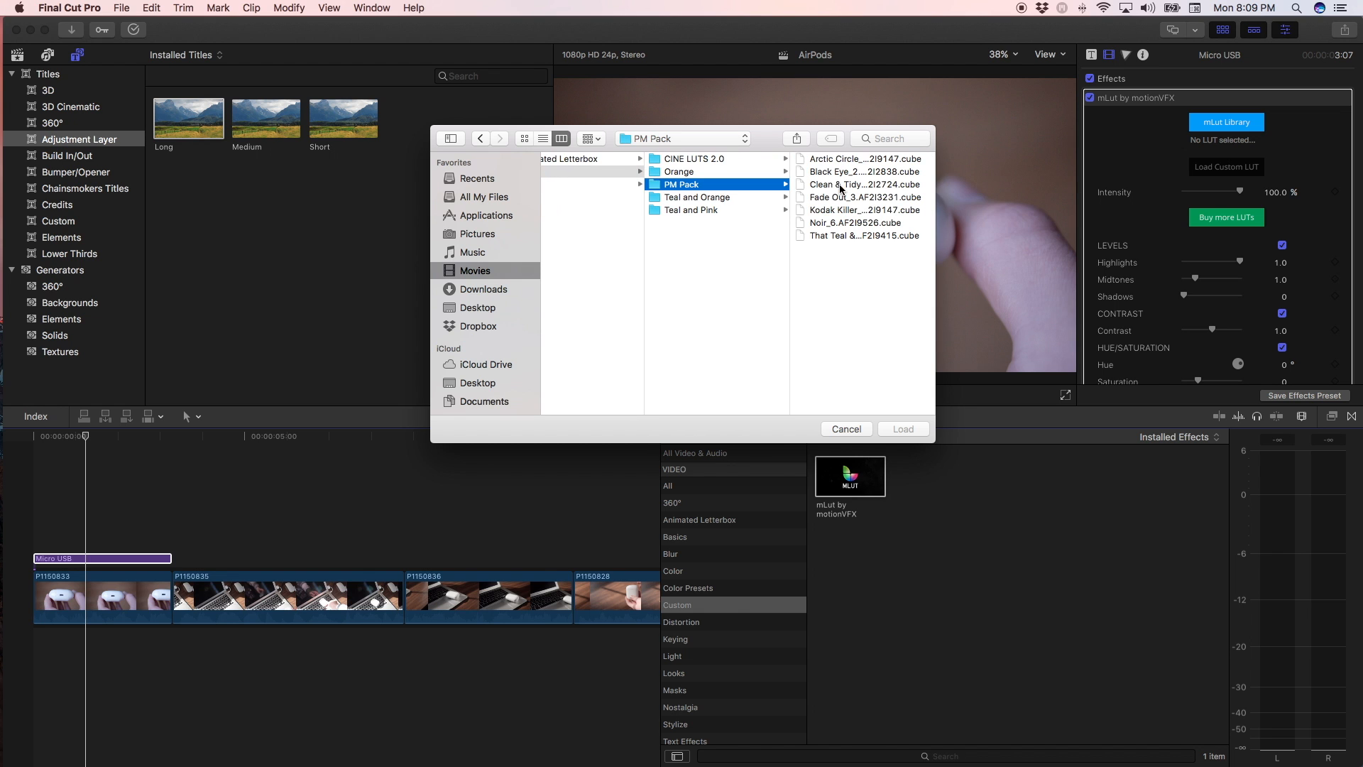
click(864, 185)
click(903, 429)
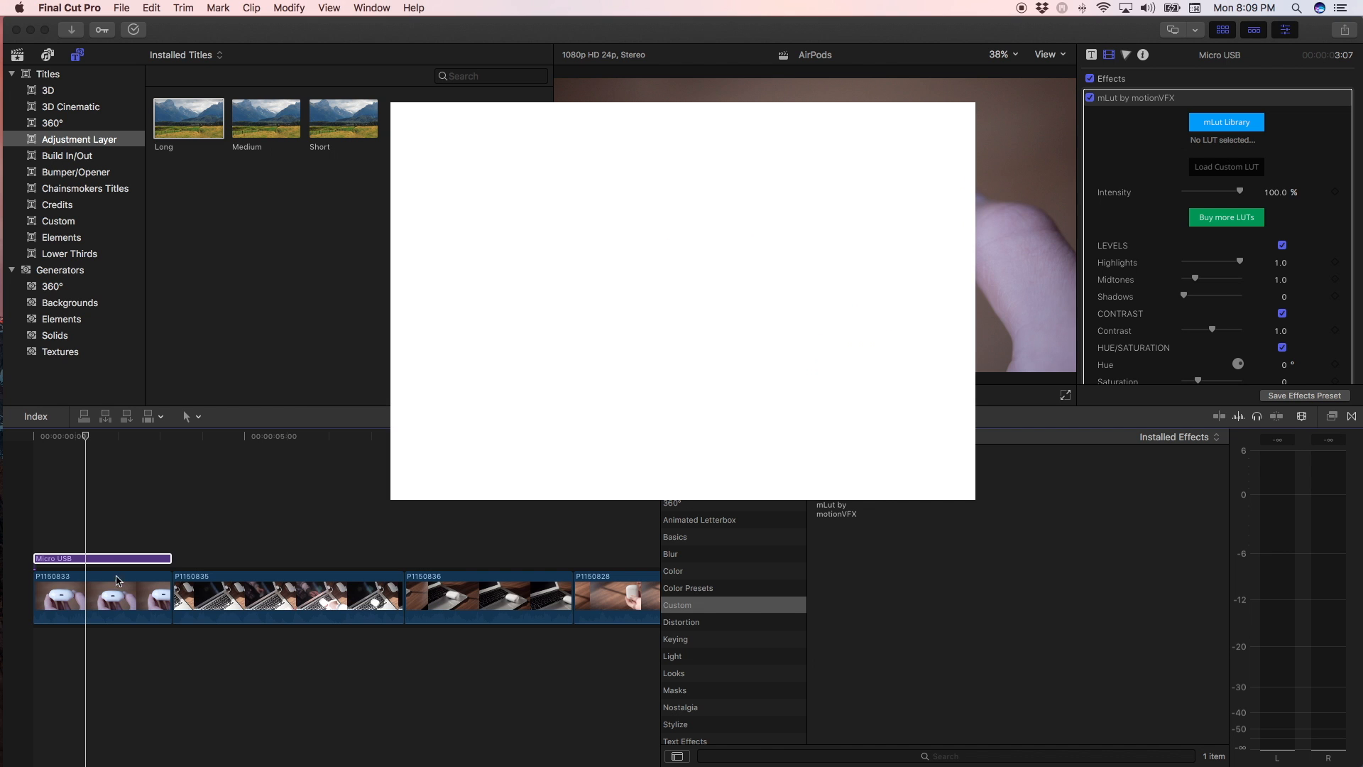
Reduce the LUT intensity on the Micro USB layer to 34.38% and play back the first clip to review the grade
click(38, 537)
key(space)
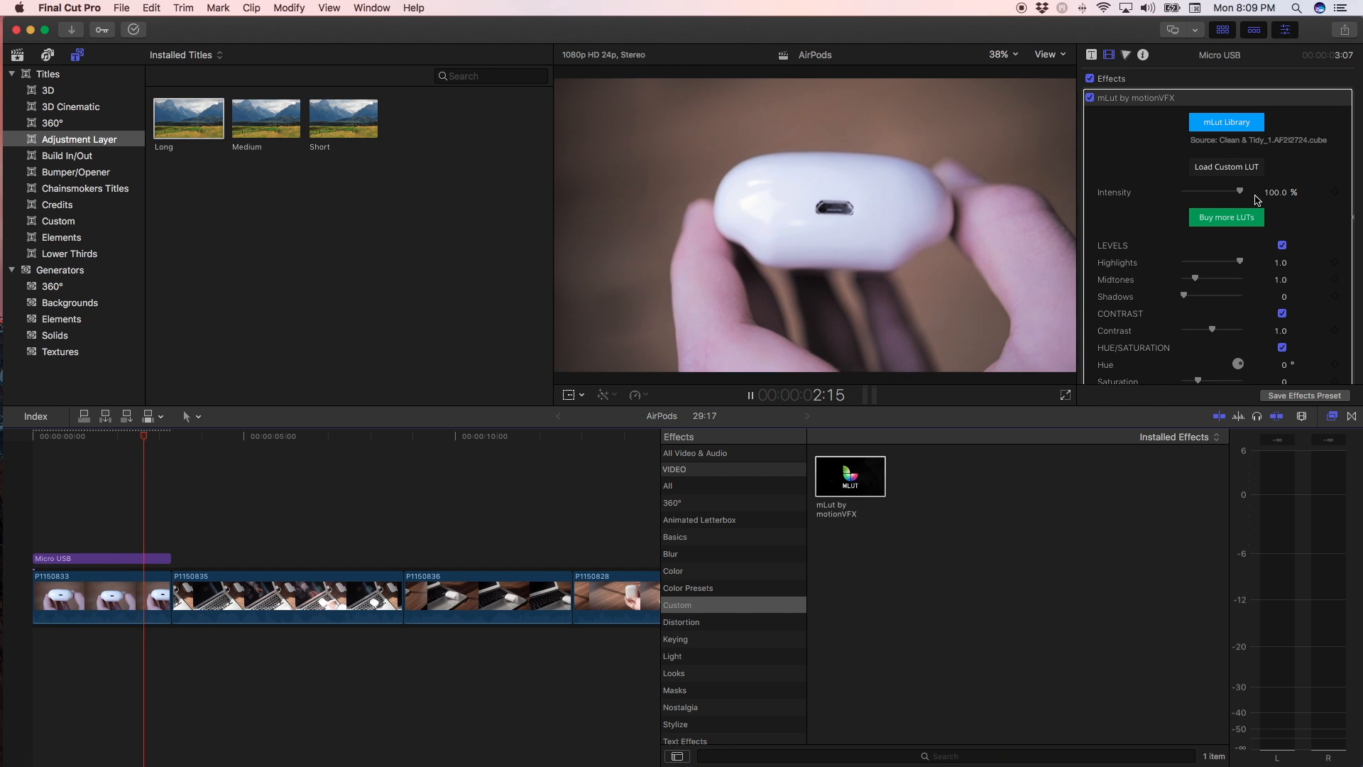
drag(1243, 193, 1203, 193)
key(space)
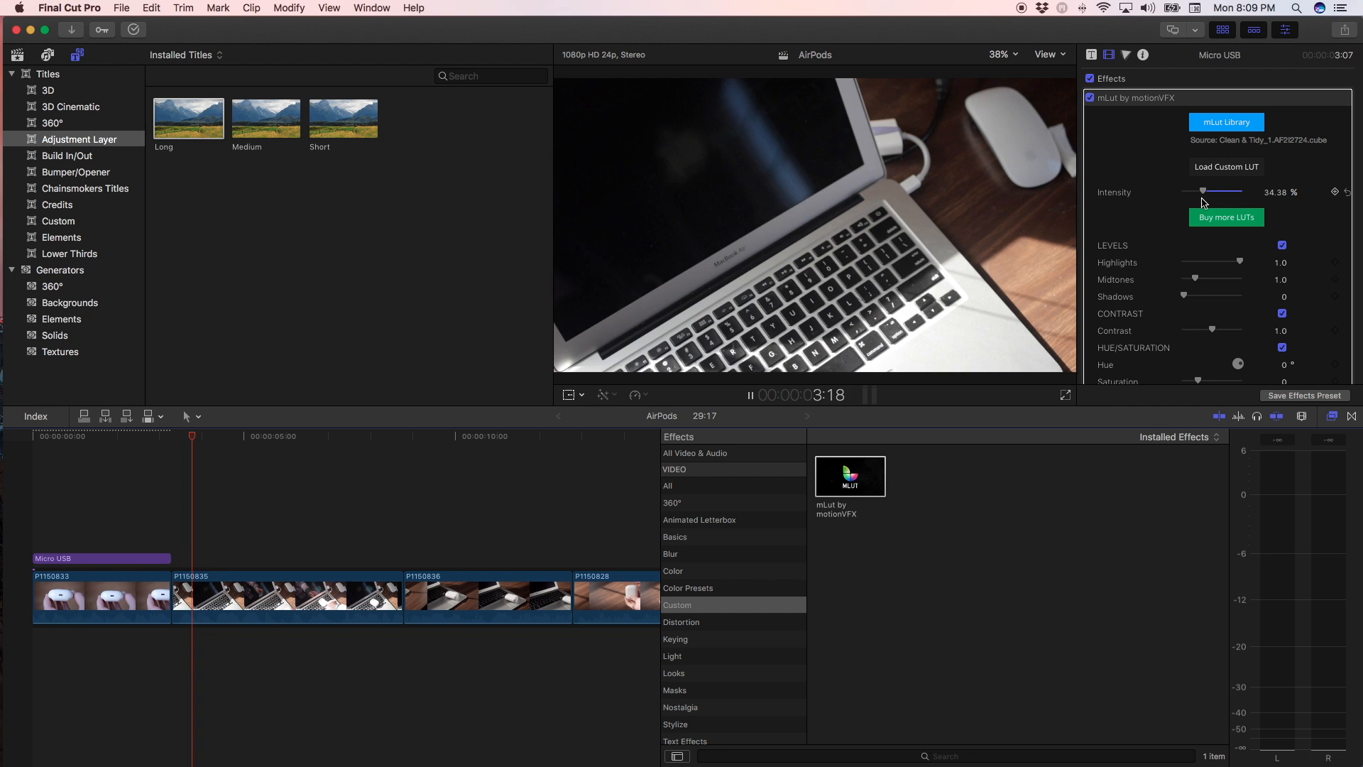
click(82, 505)
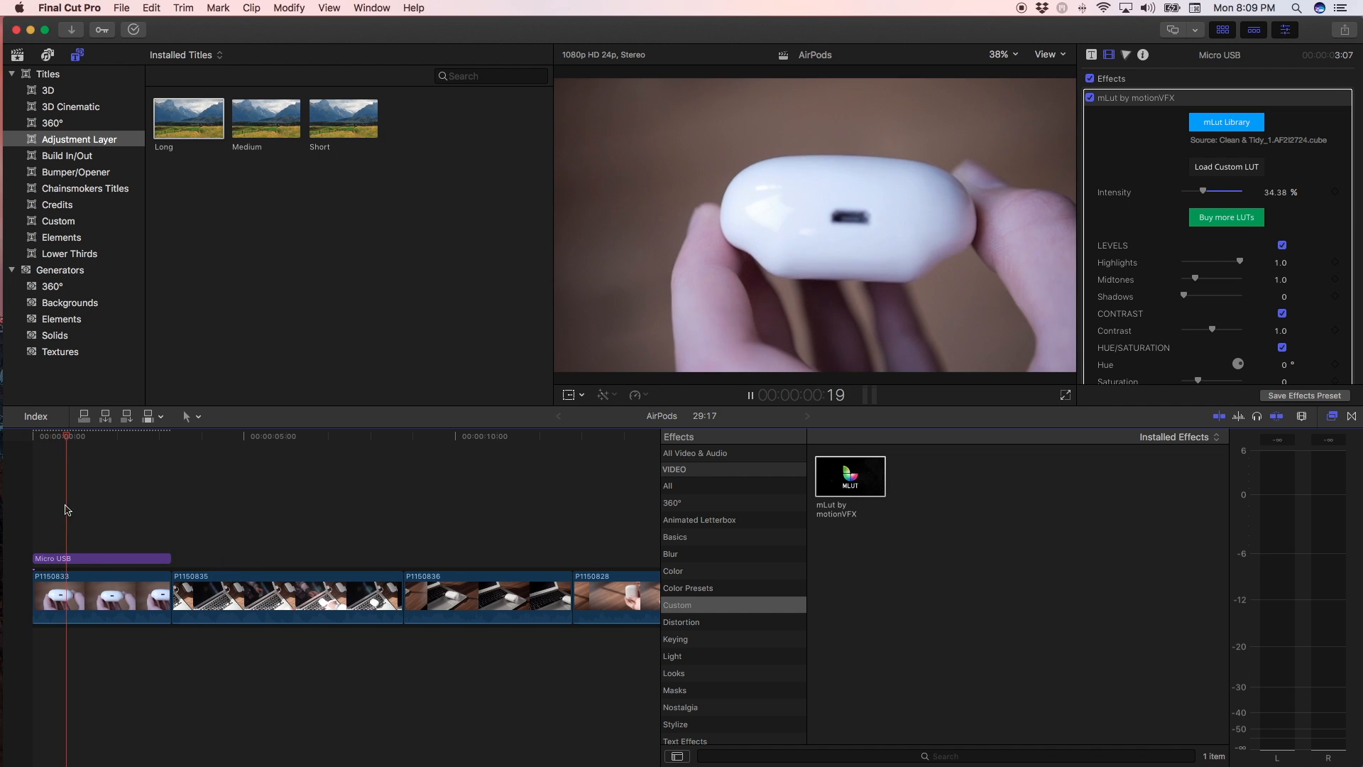
scroll(82, 504, right, 2)
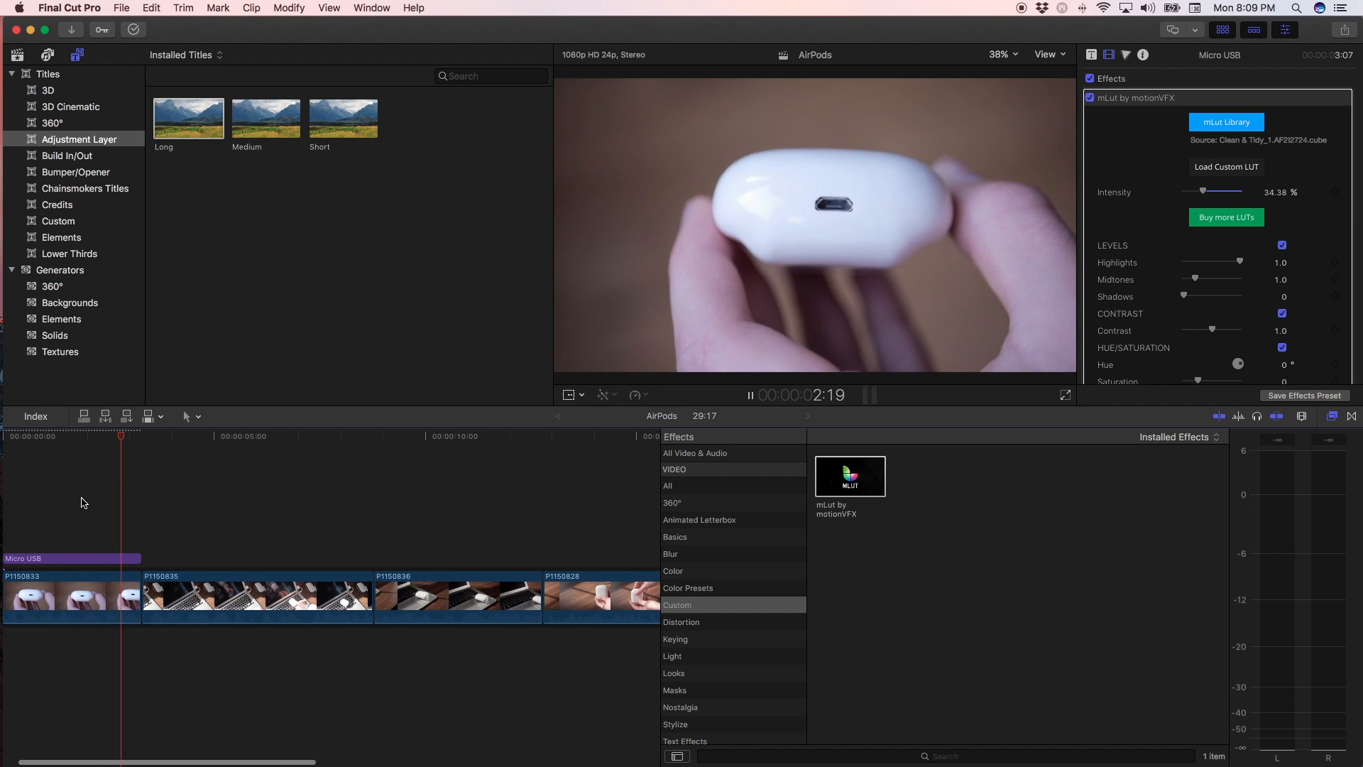
key(space)
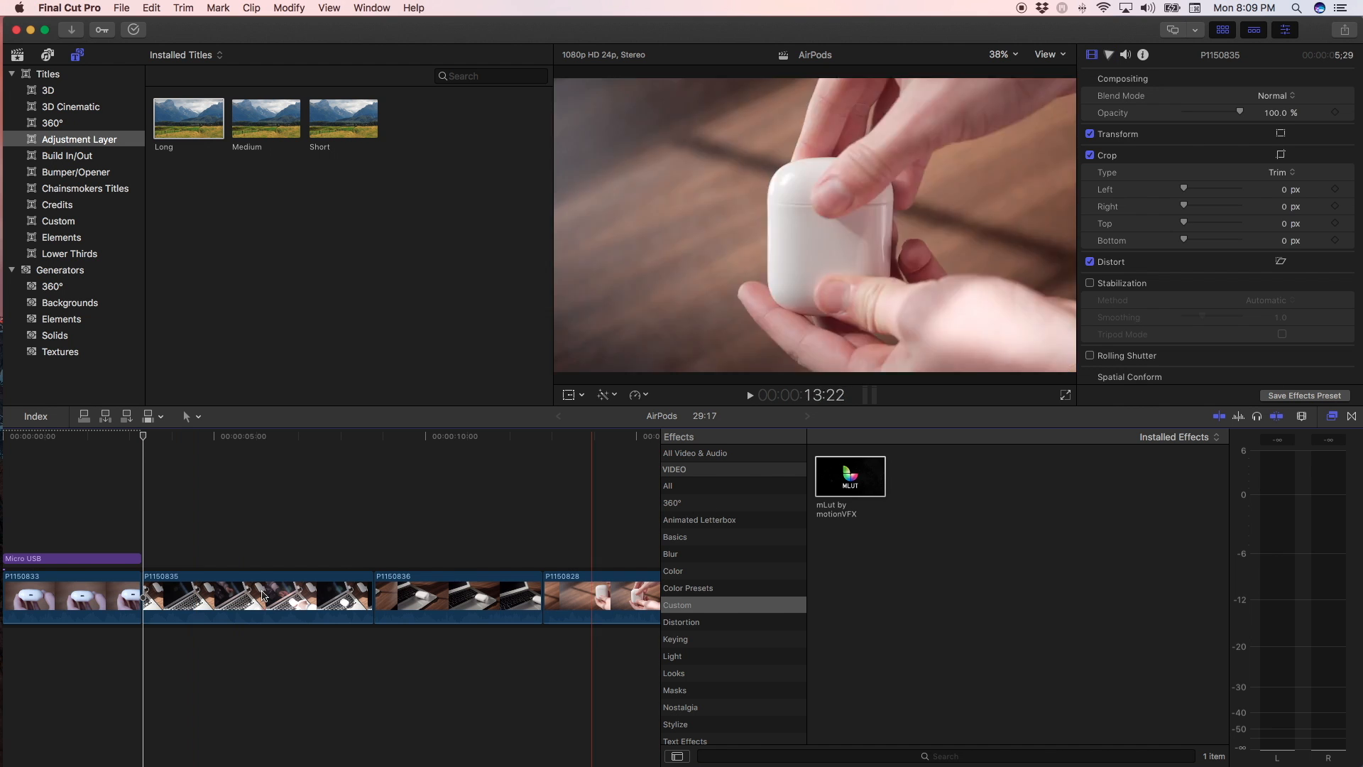
Copy the Micro USB adjustment layer and paste it above the start of clip P1150835
click(96, 559)
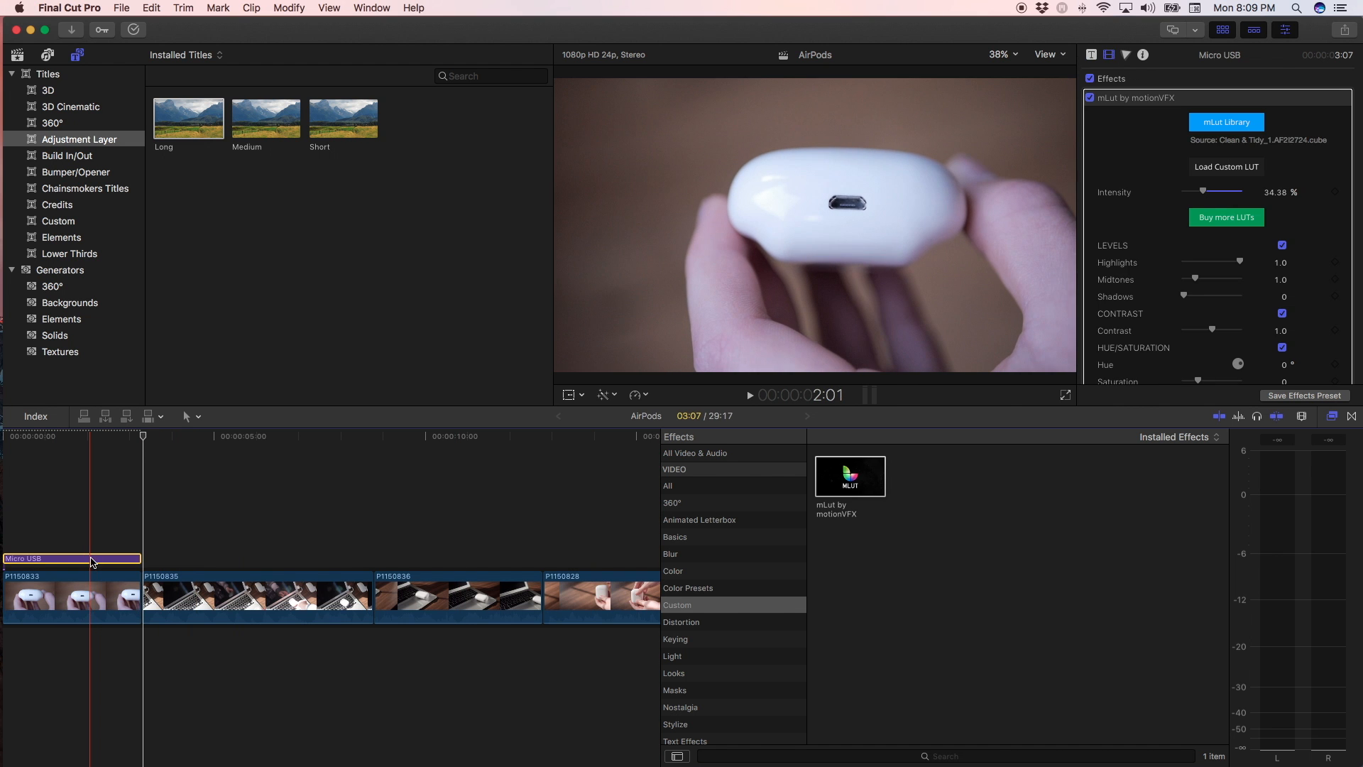
click(145, 536)
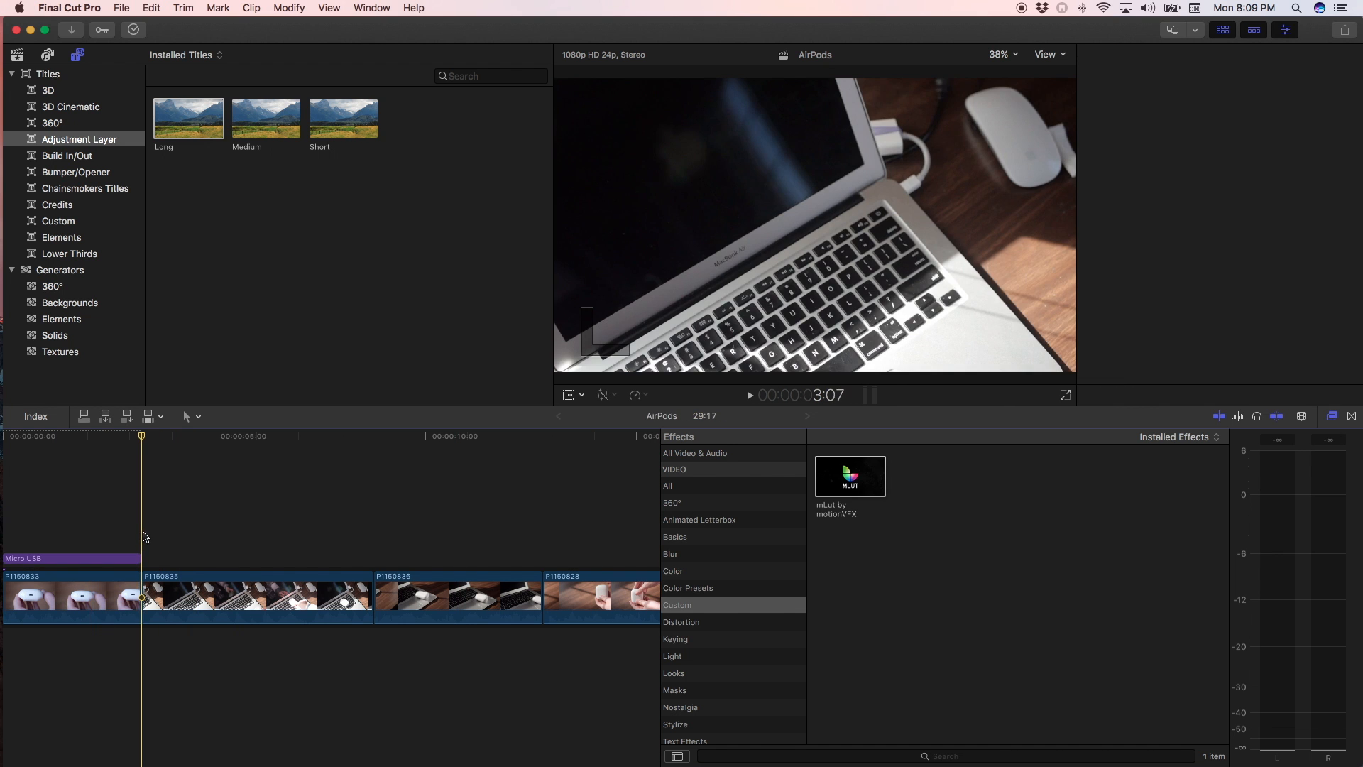
key(super+v)
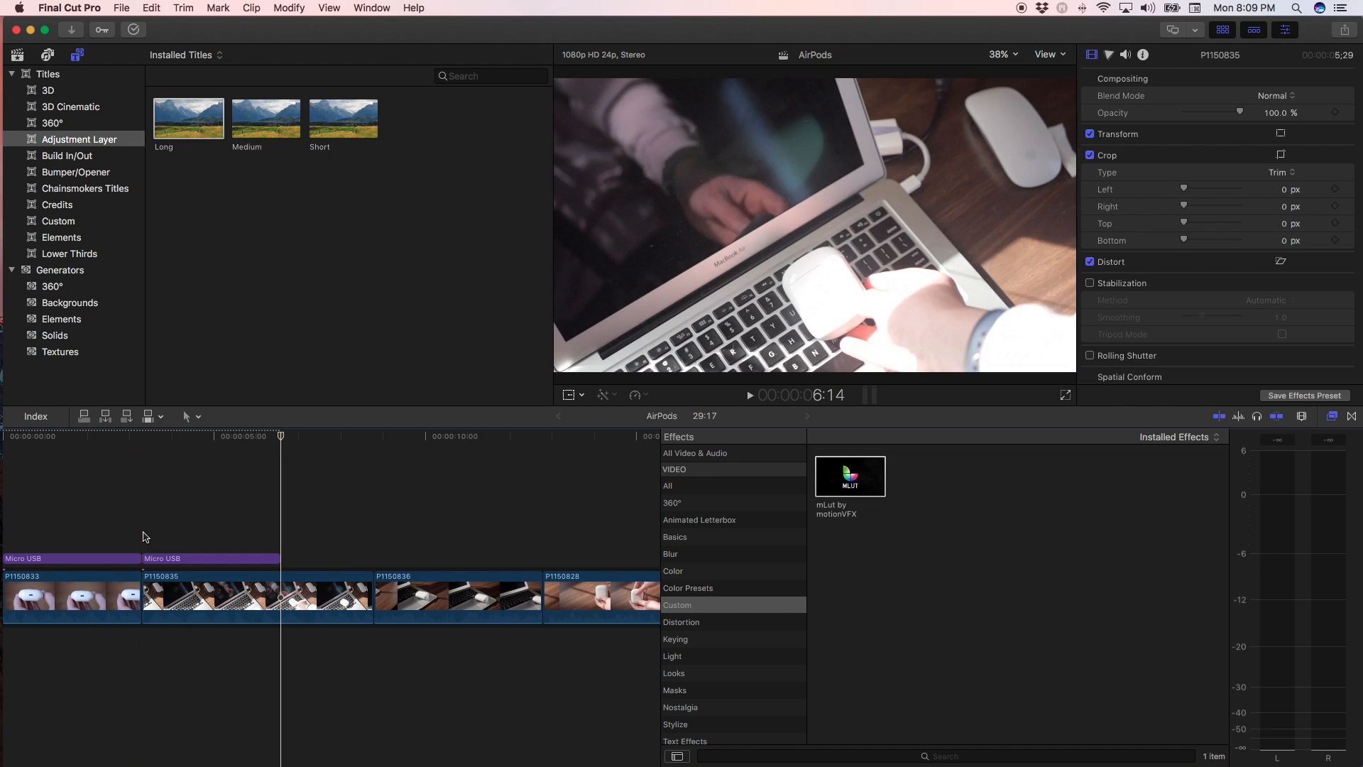
Rename the pasted adjustment layer "MacBook" and extend its end to match the end of clip P1150835
right_click(190, 566)
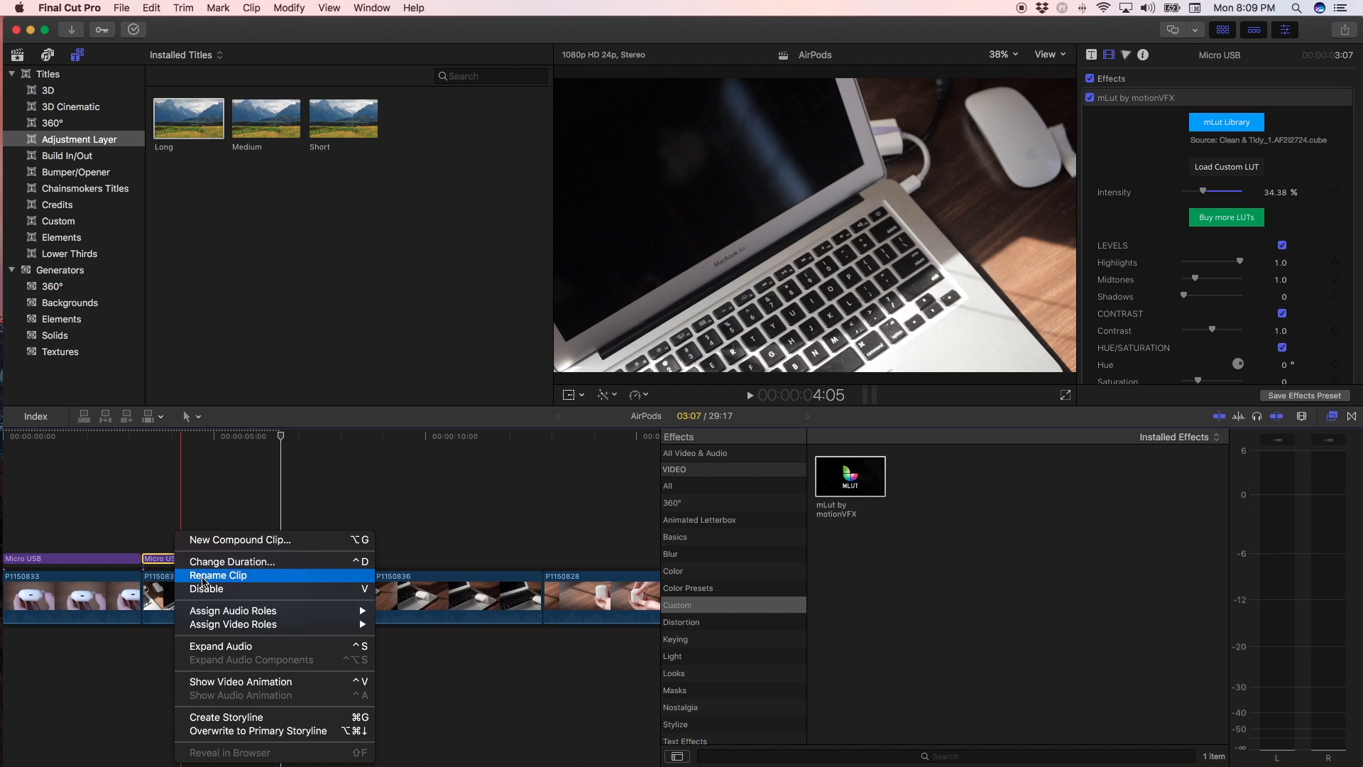
click(209, 575)
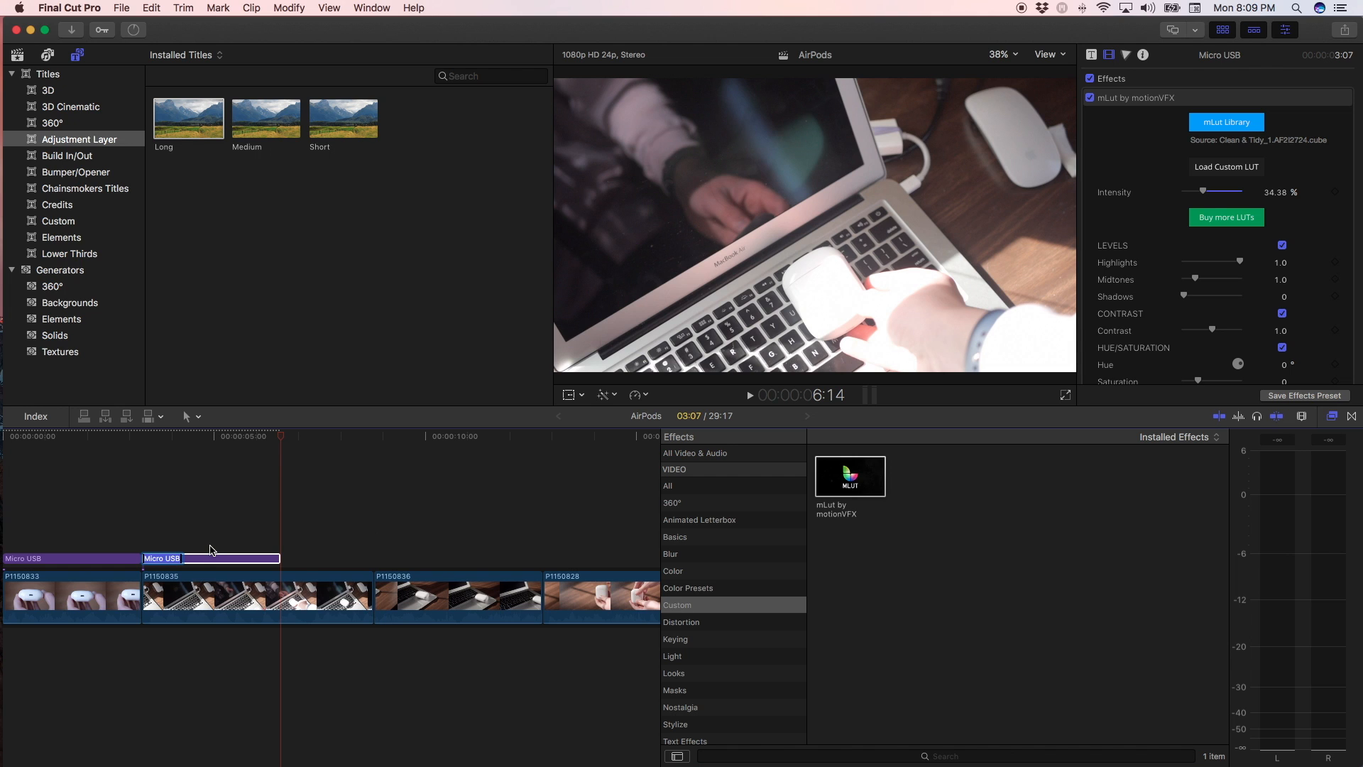
text(MacBook)
key(Return)
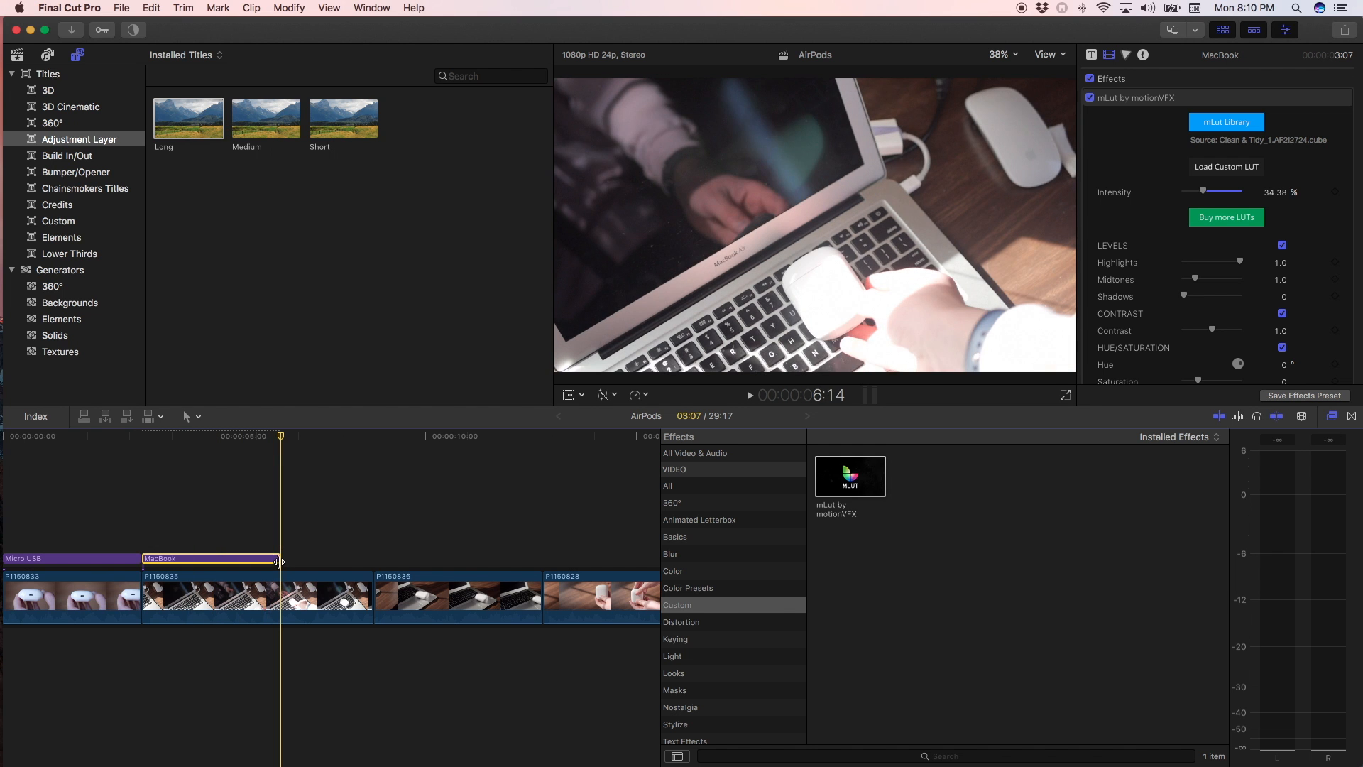
drag(274, 559, 374, 565)
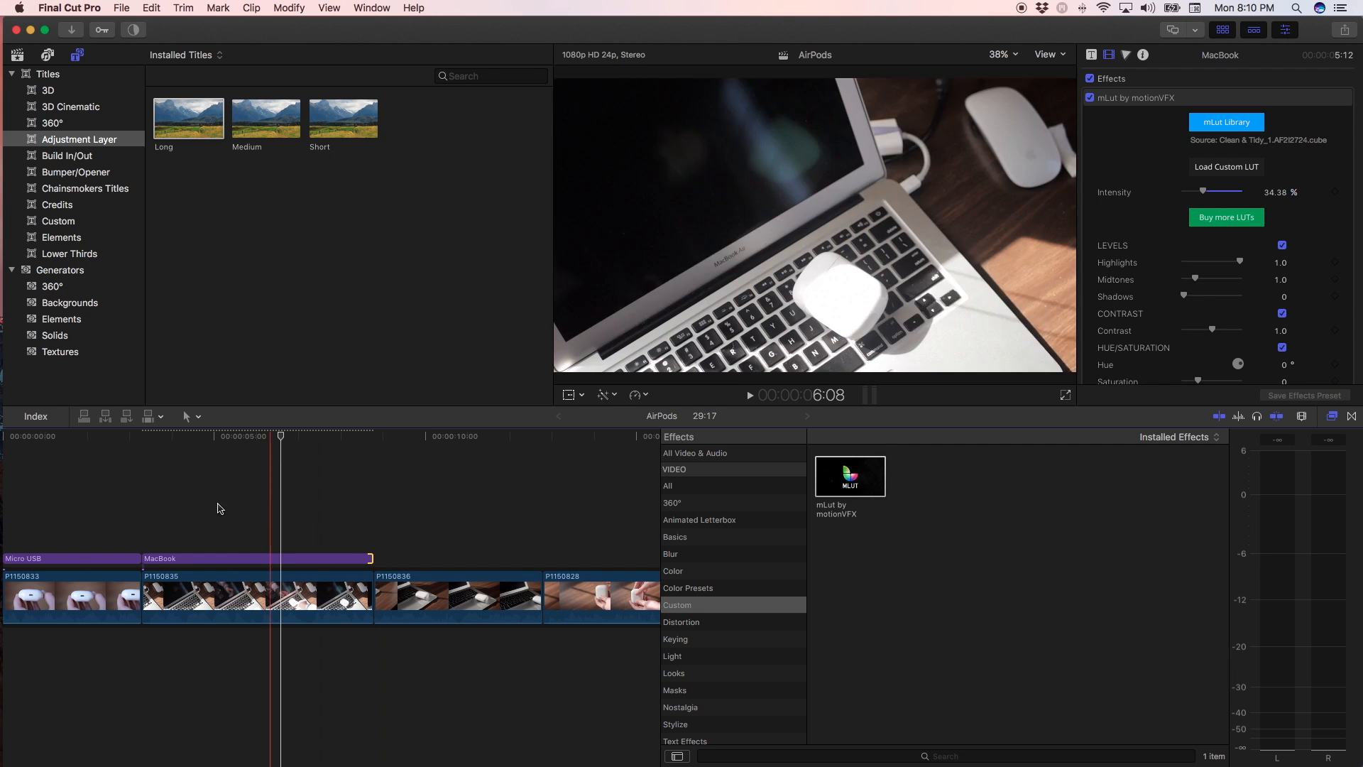
Park the playhead on the overexposed hand shot and open the MacBook layer's color board exposure controls with the video scopes shown
click(208, 498)
click(274, 514)
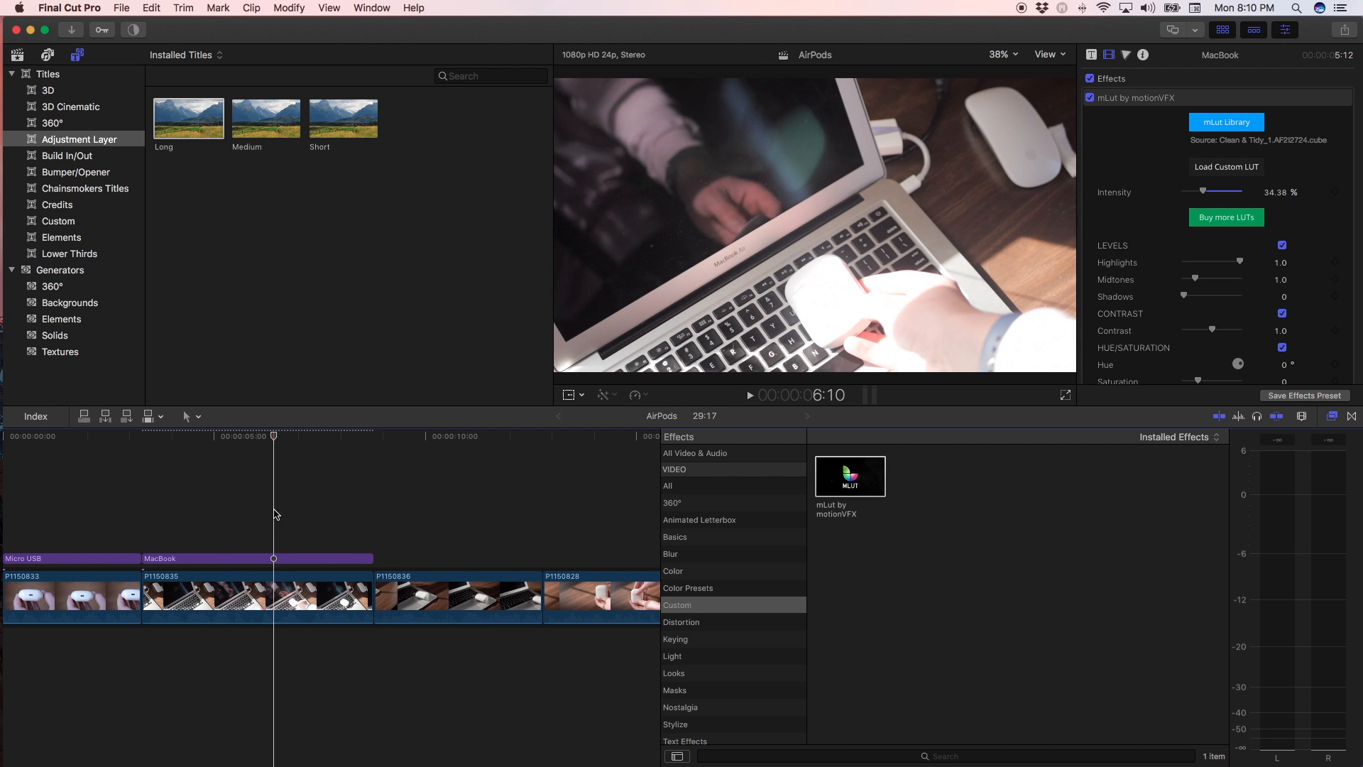
click(298, 524)
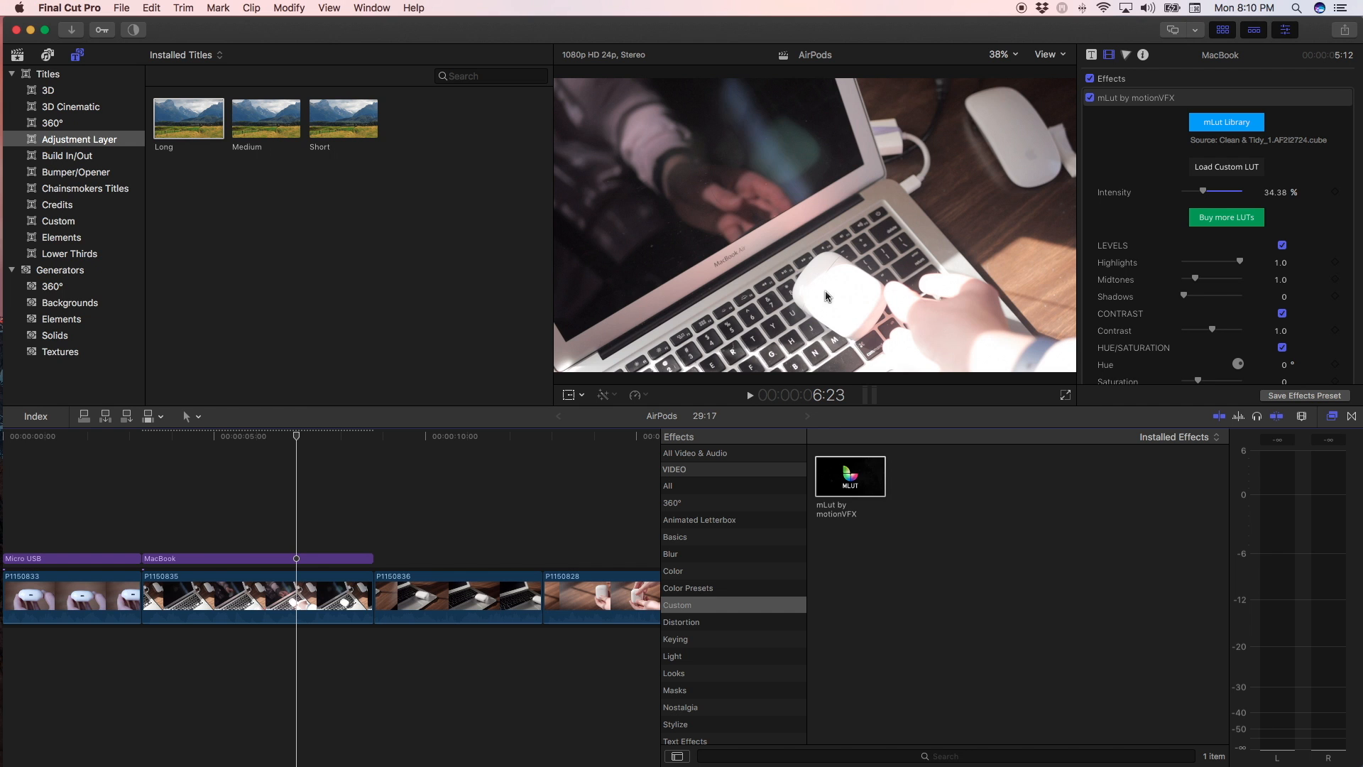
click(299, 559)
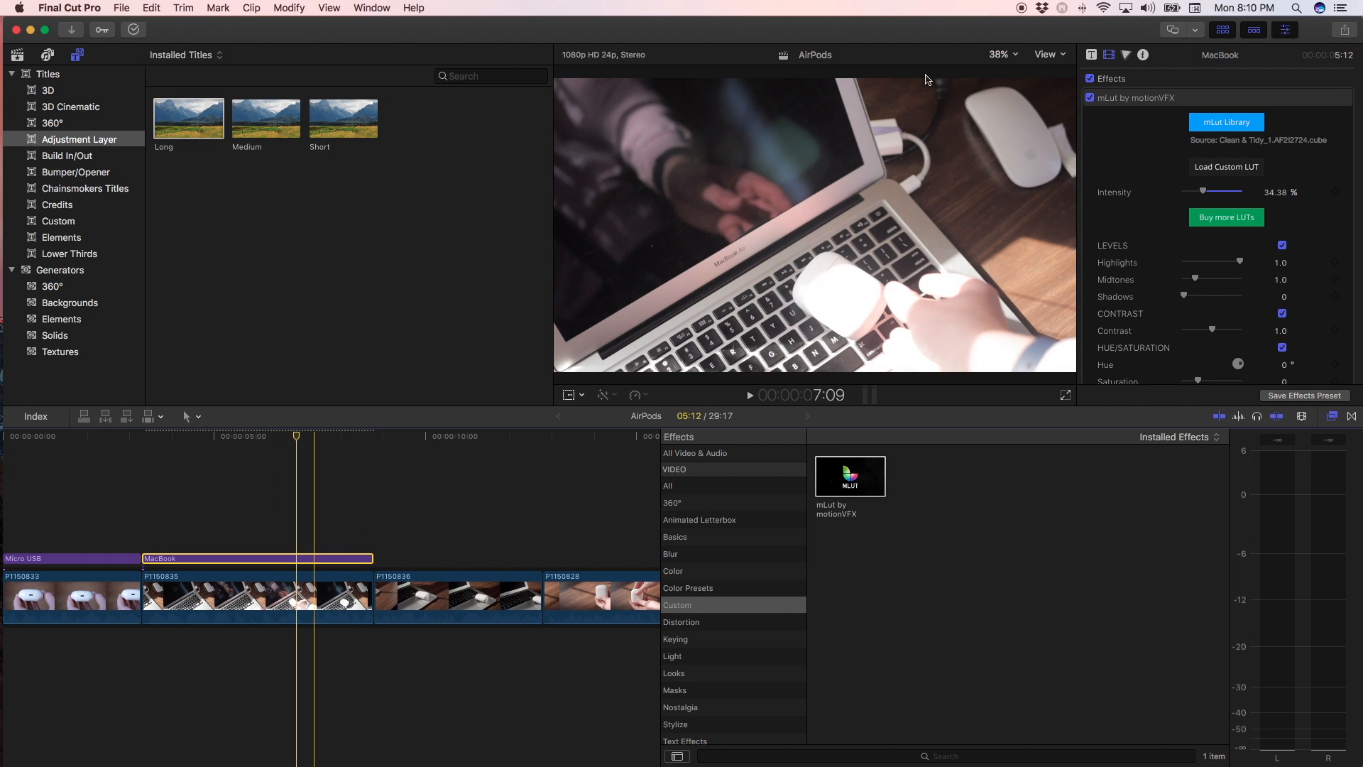
click(1125, 56)
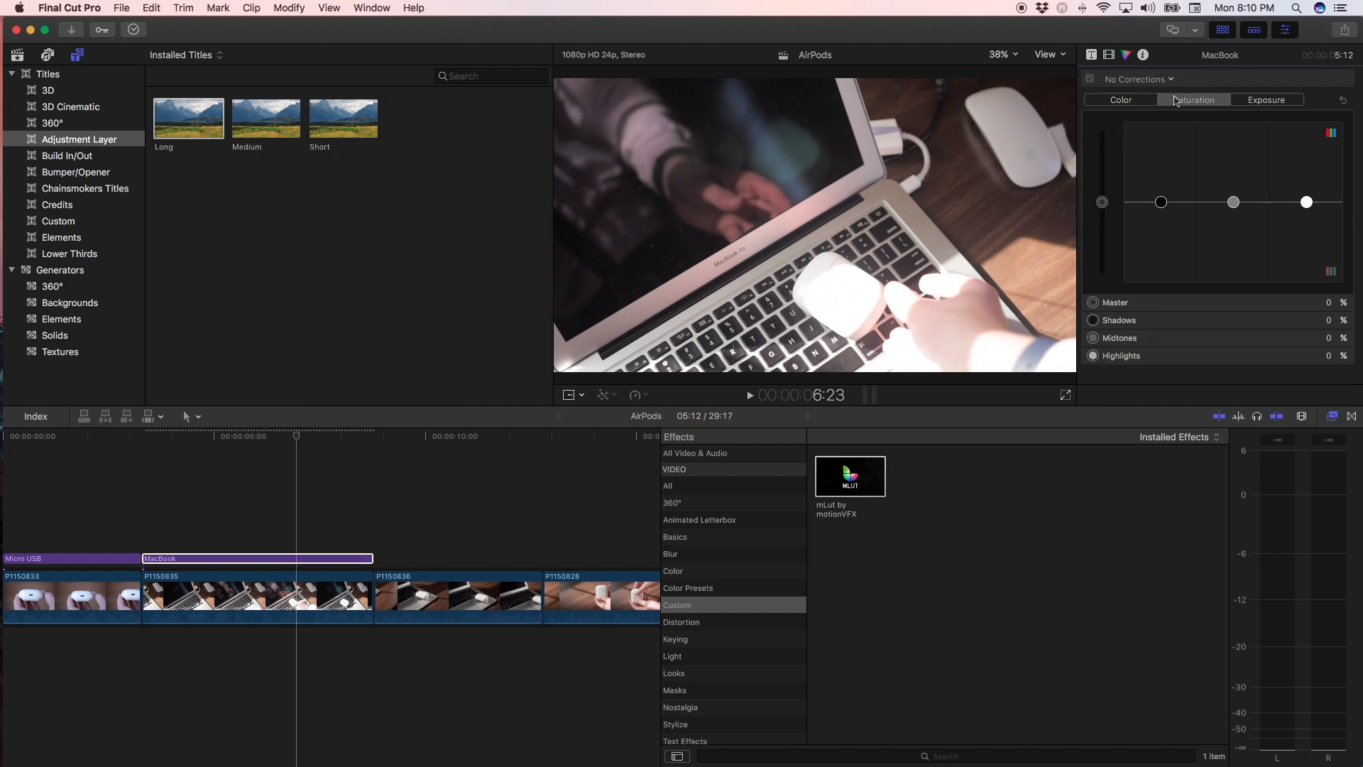
click(1263, 99)
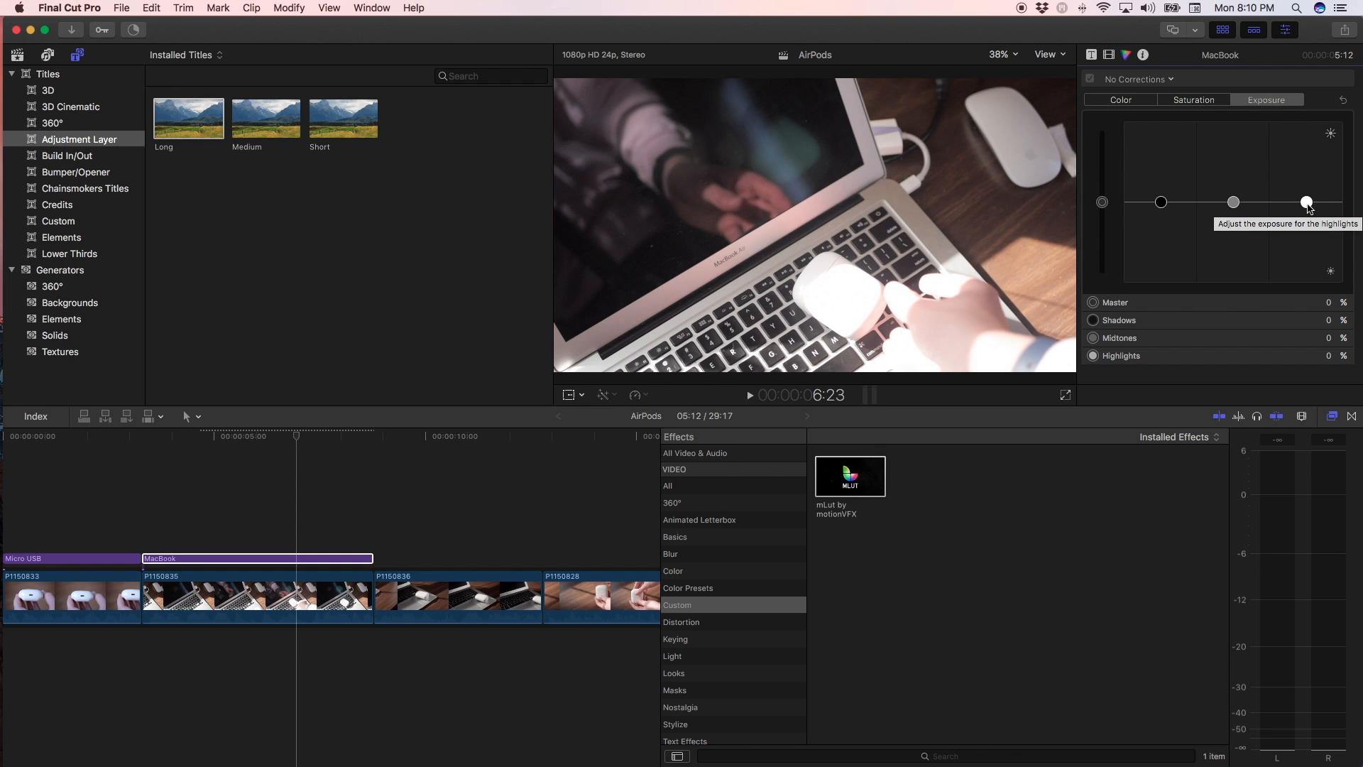
key(super+7)
Lower the MacBook layer's exposure to -26% for highlights, -5% for shadows and -9% for midtones
drag(1306, 204, 1307, 217)
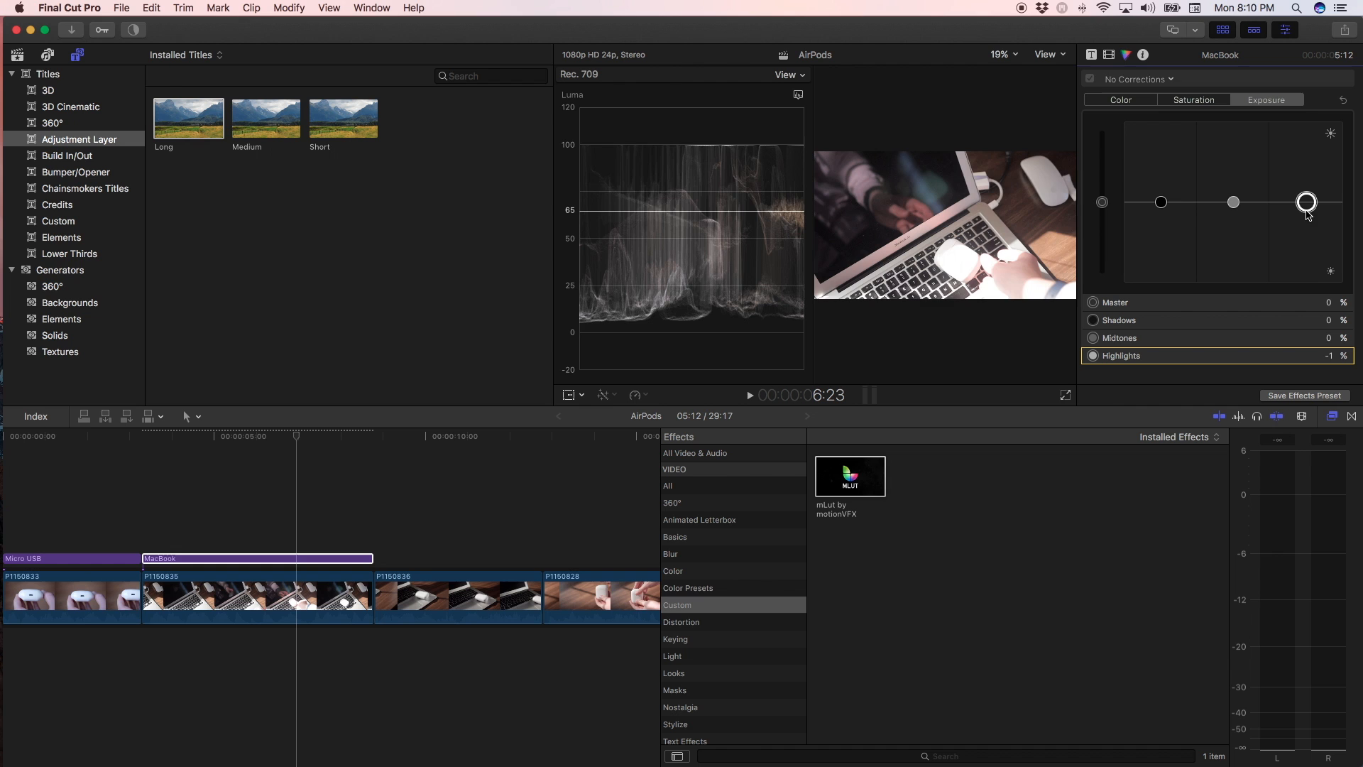
drag(1157, 209, 1158, 212)
click(1187, 104)
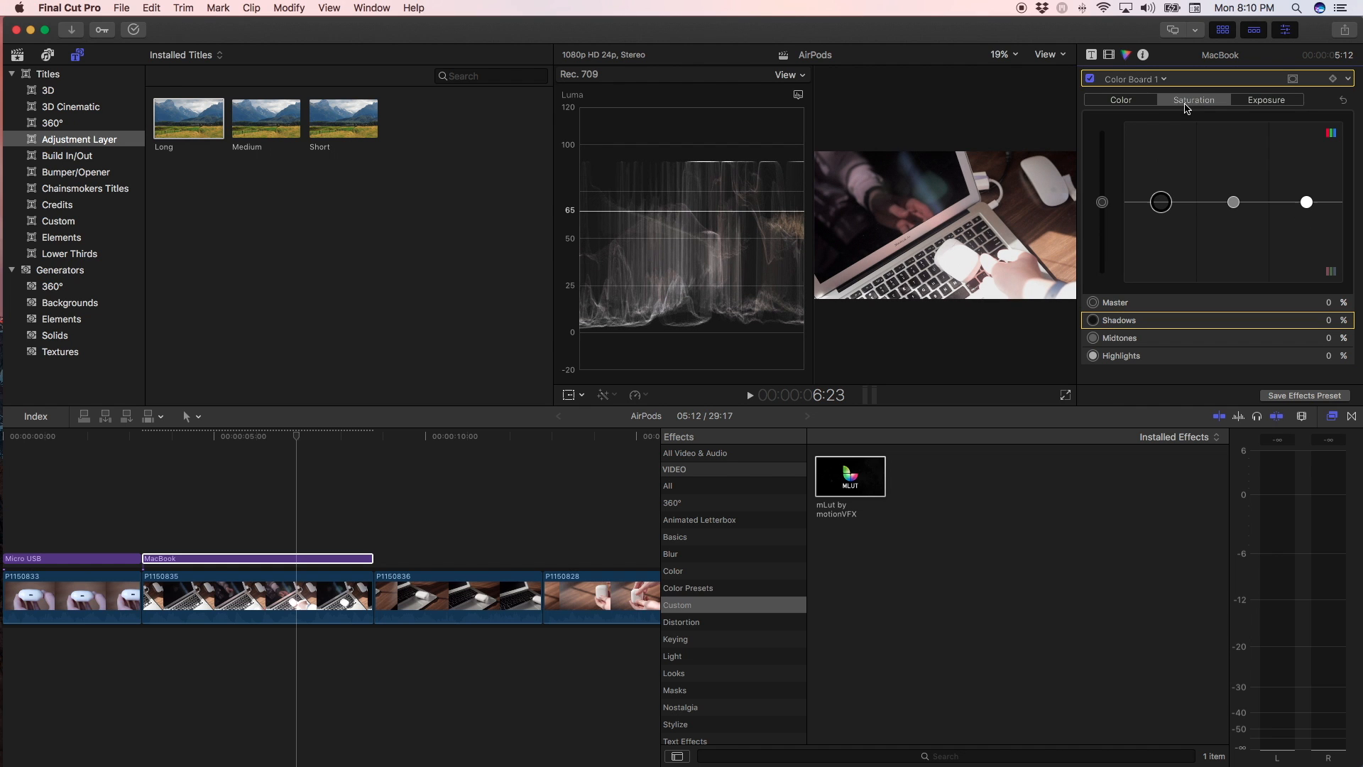
click(1266, 99)
drag(1293, 216, 1242, 213)
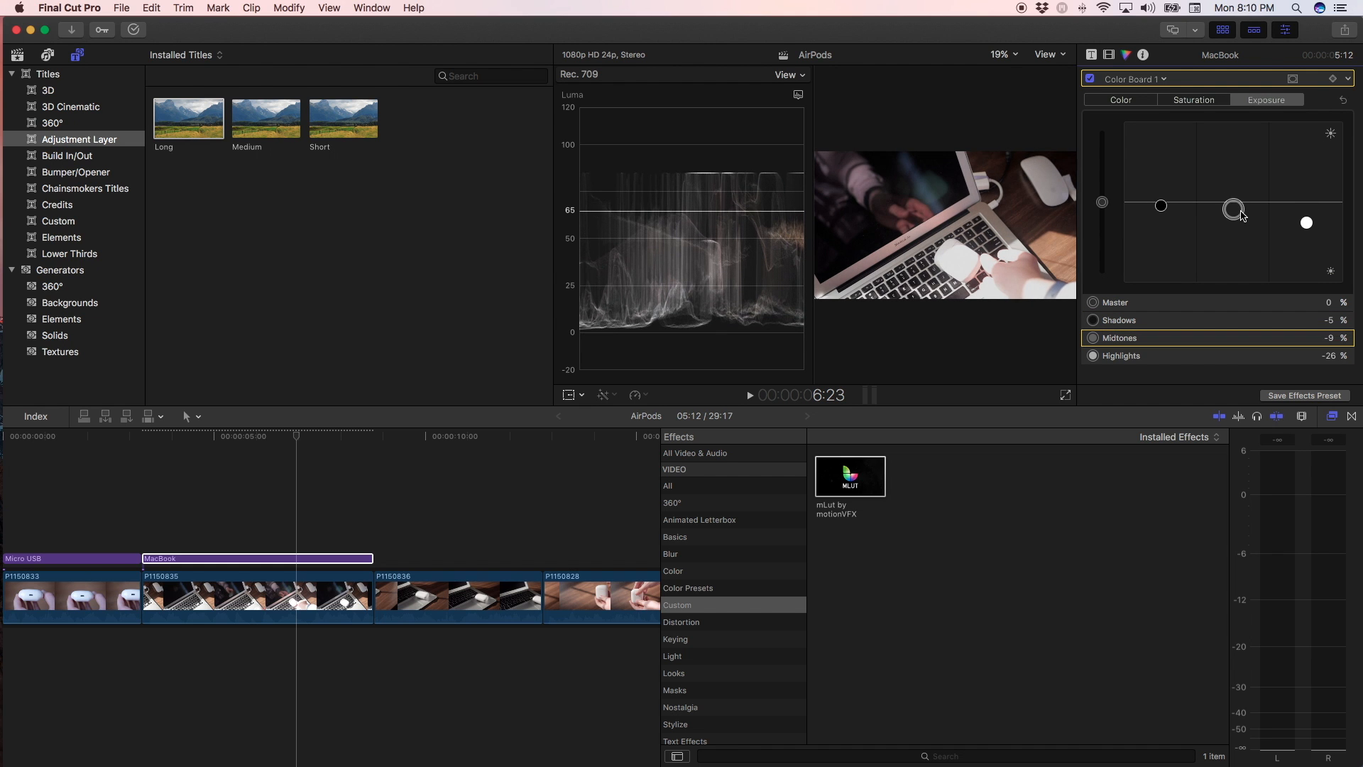
Load the custom LUT Noir_6.AF2I9526.cube from PM Pack into the MacBook layer's mLut effect and set its intensity to 24.69%
click(1307, 222)
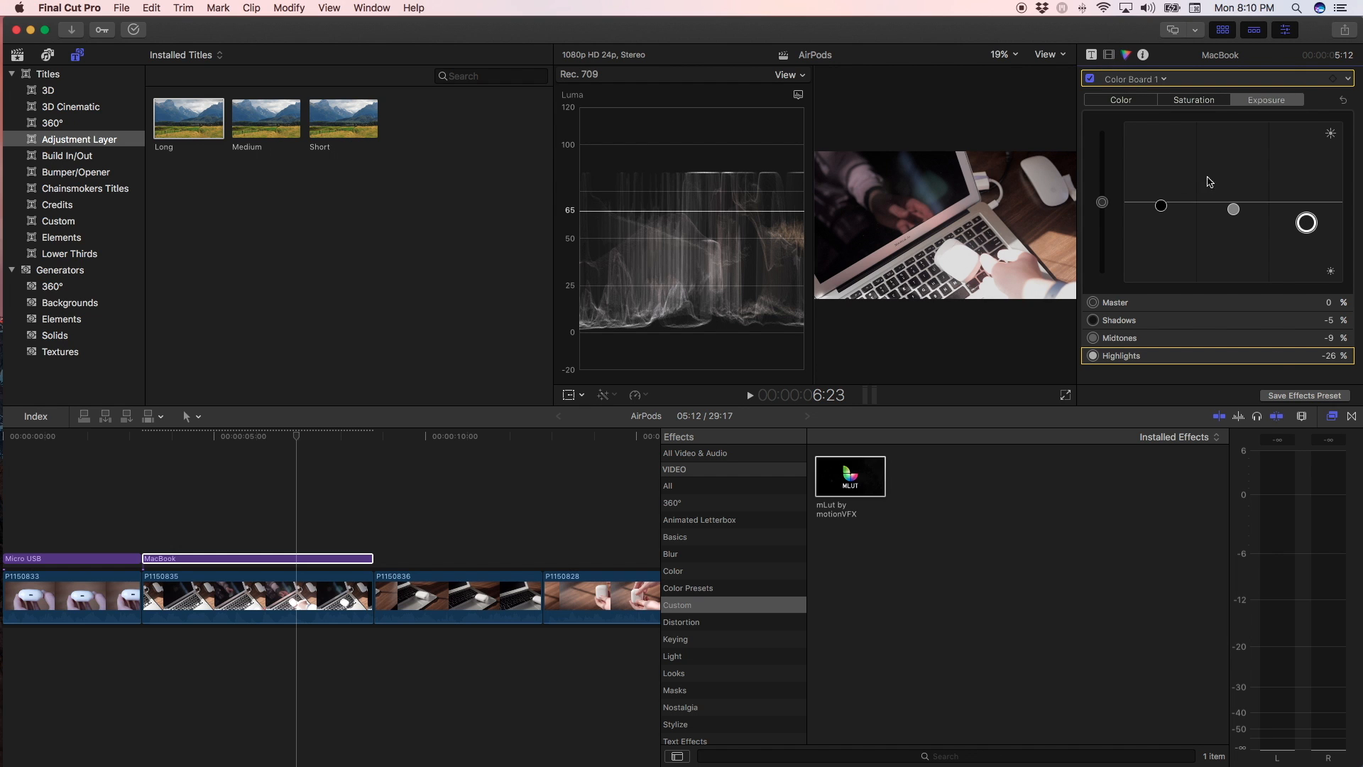
click(1109, 54)
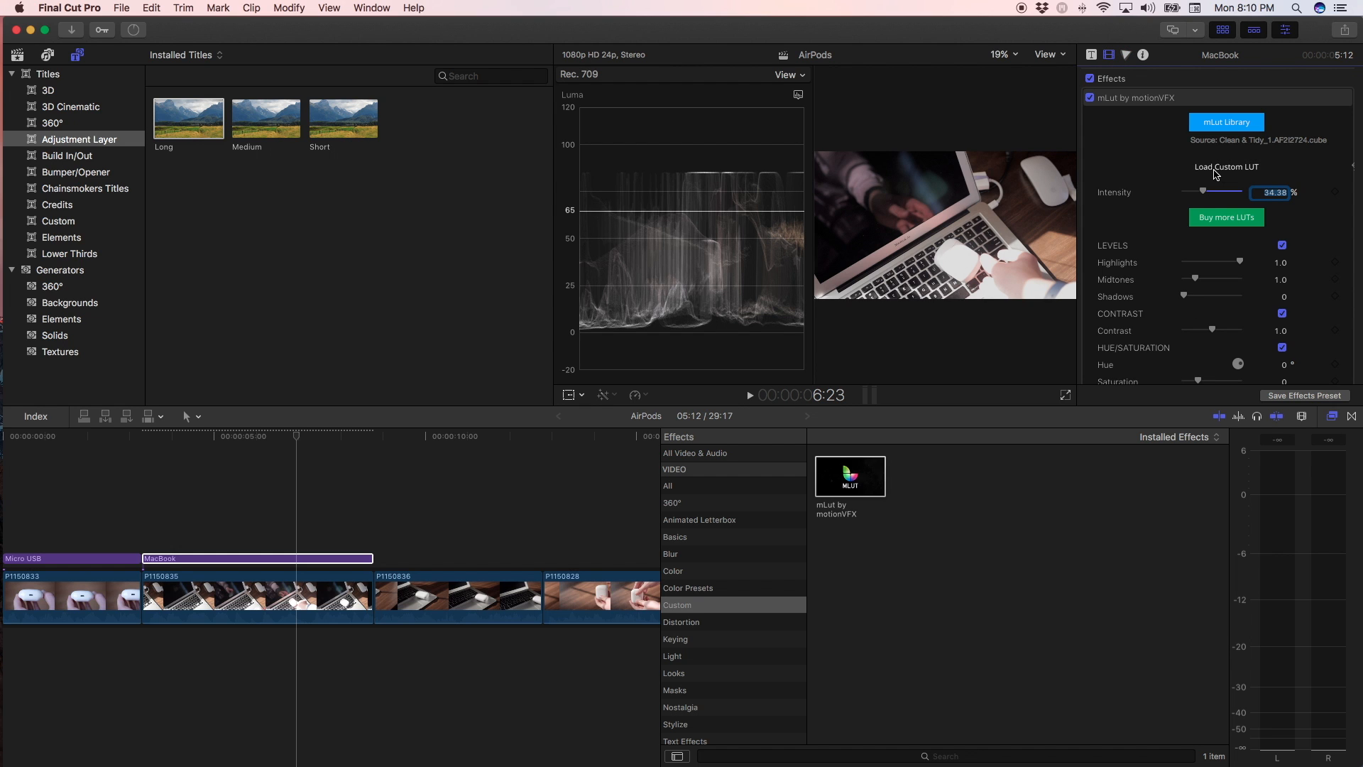
click(1216, 170)
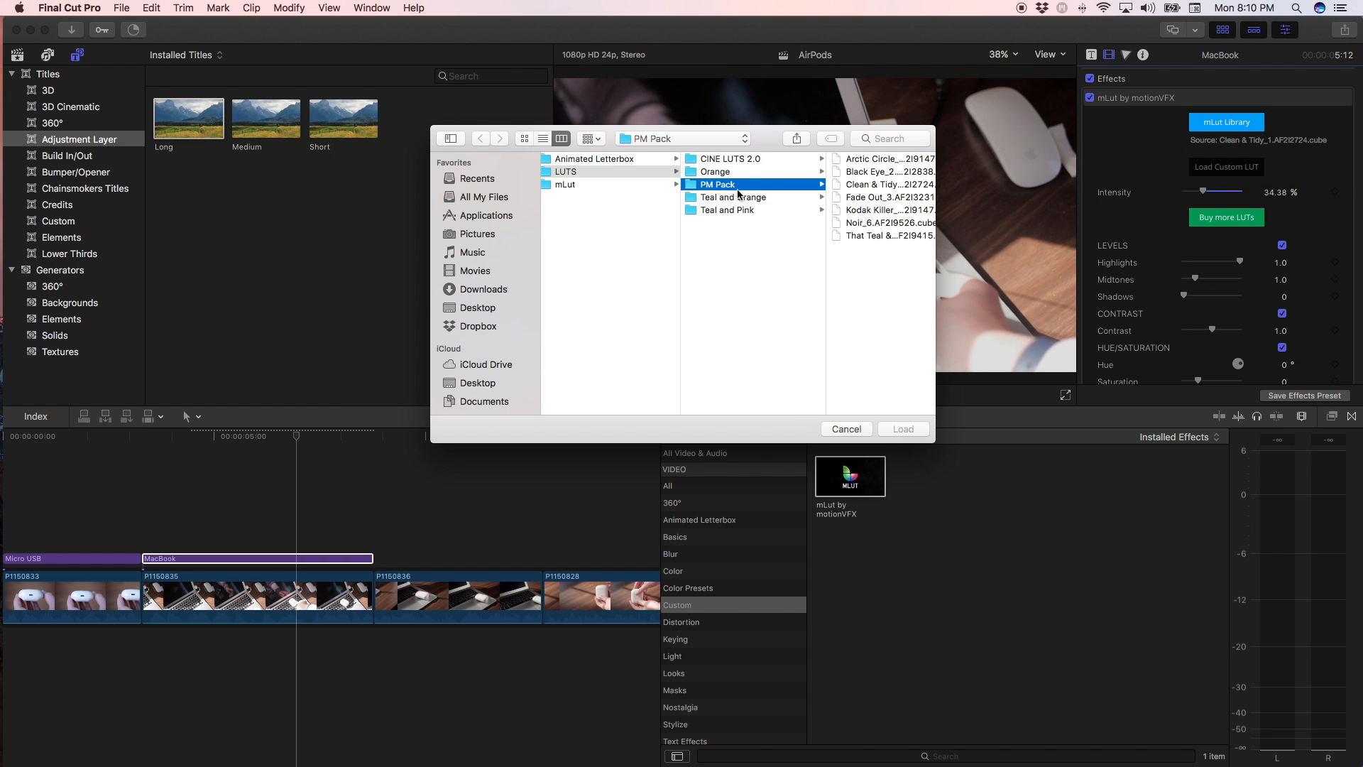
click(882, 198)
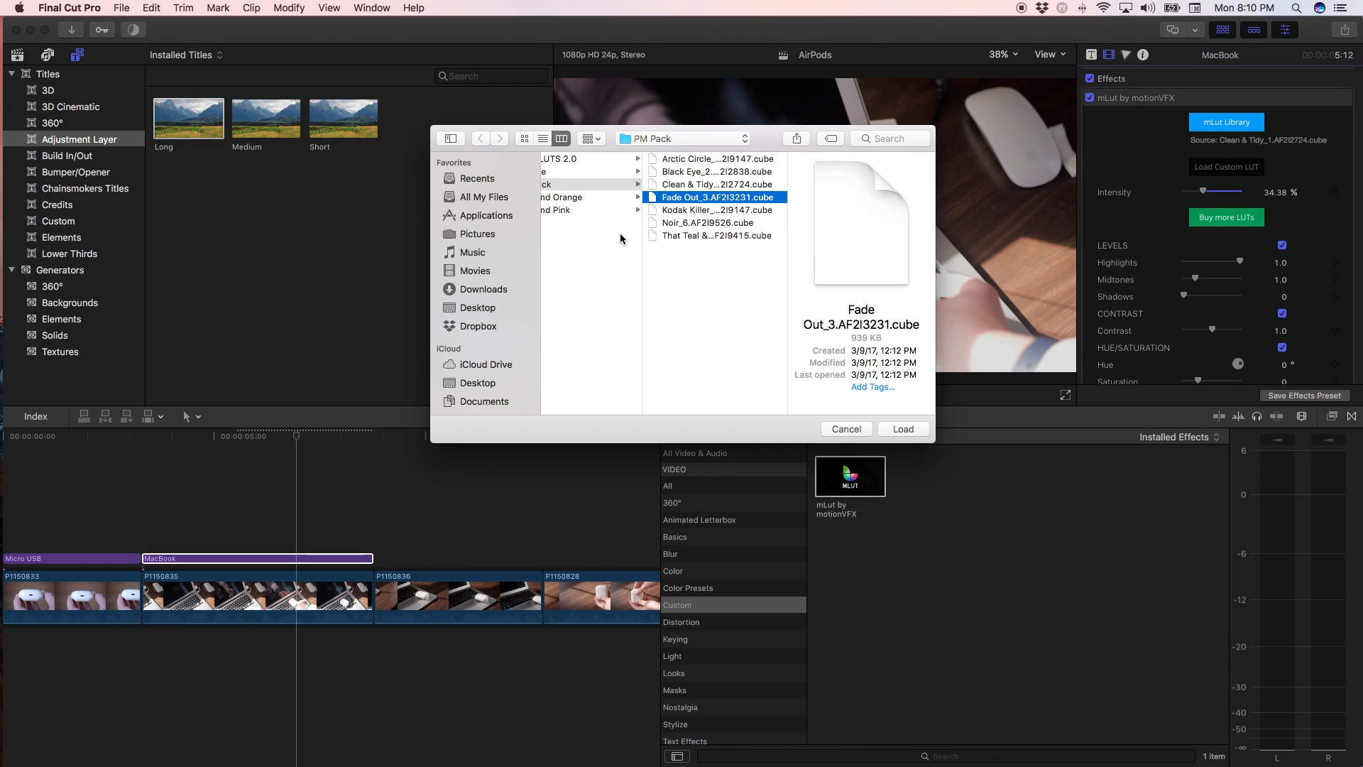
click(689, 223)
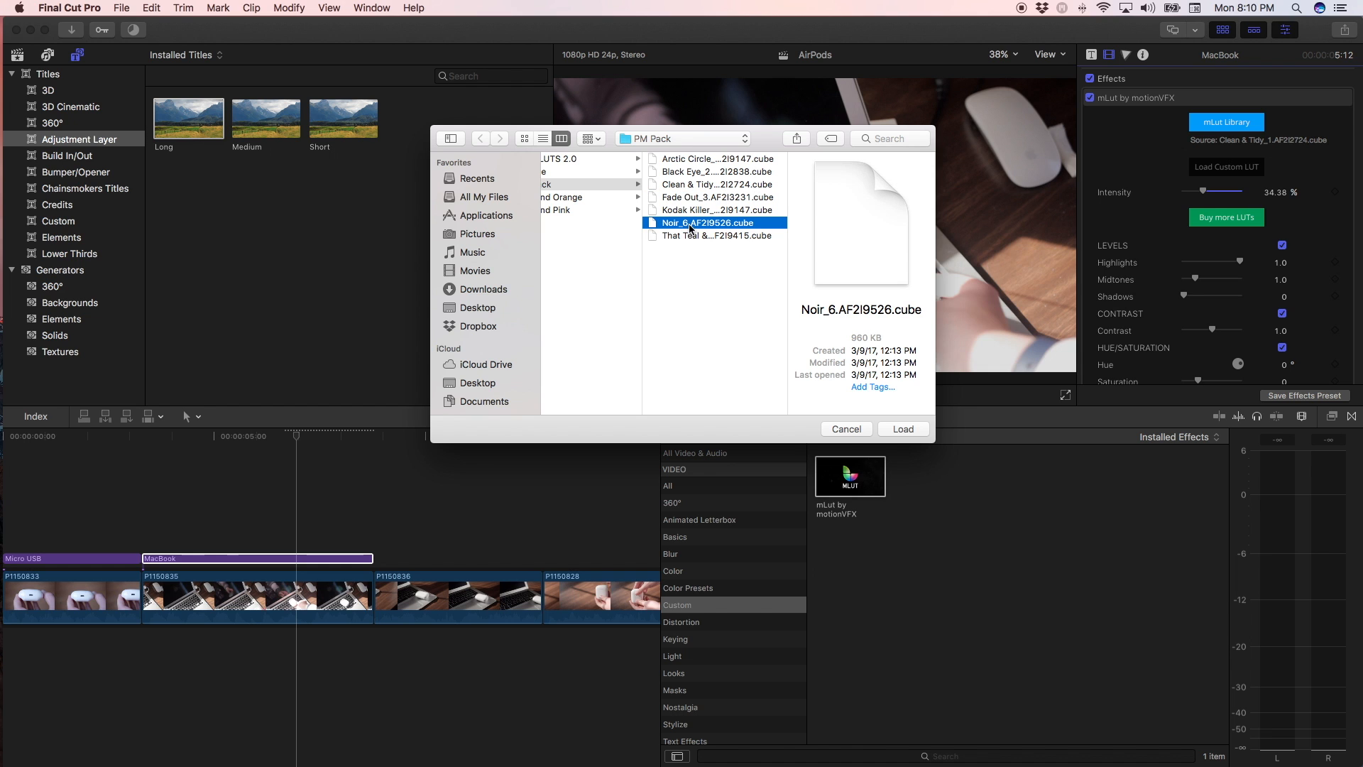
click(700, 173)
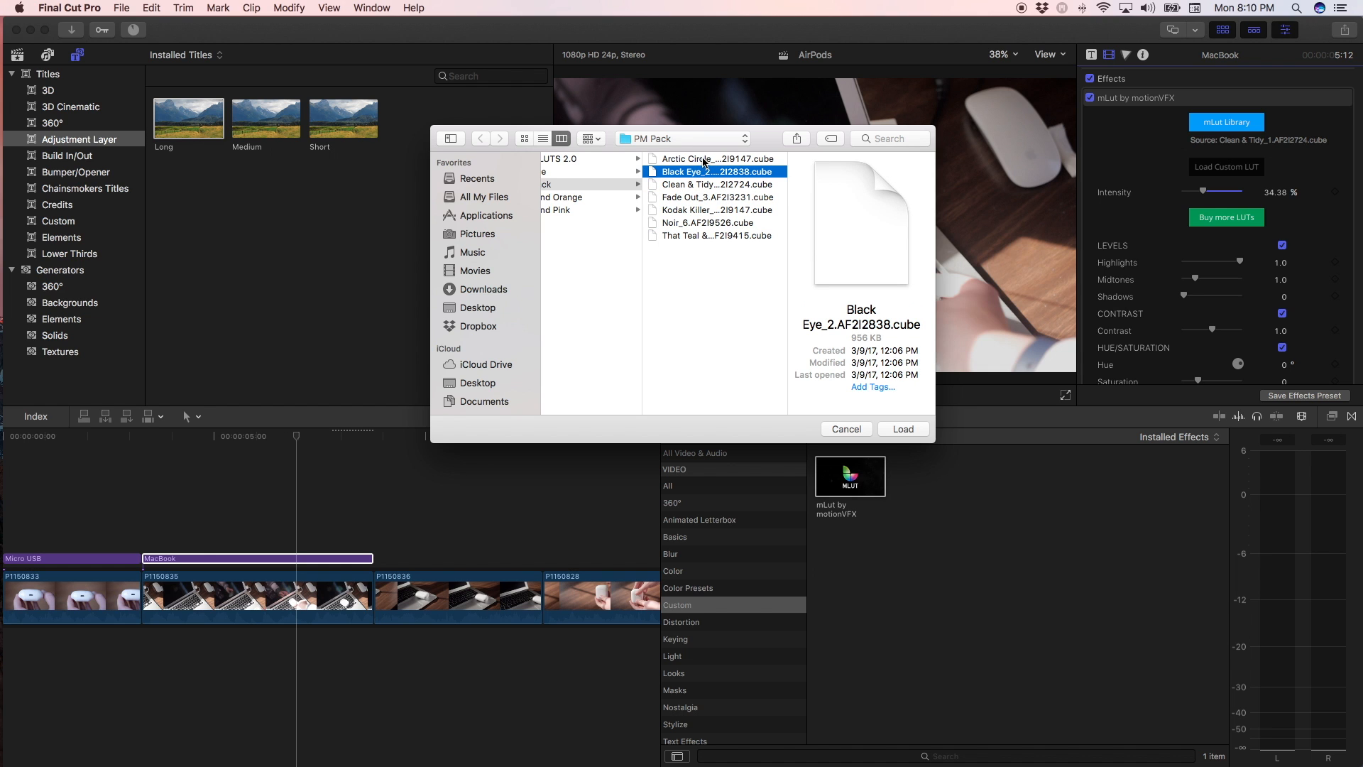
click(722, 223)
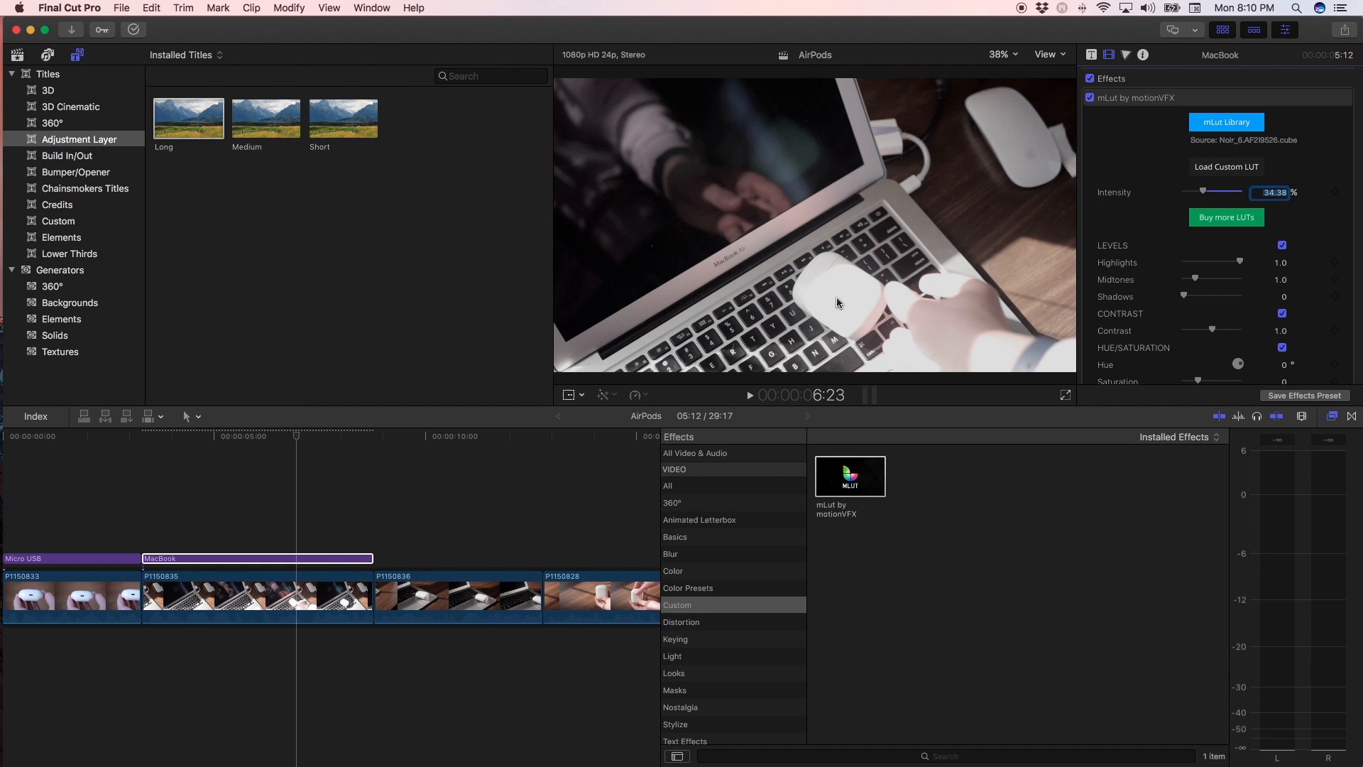
mouse_move(1202, 195)
mouse_down()
mouse_move(1243, 203)
mouse_move(1195, 203)
mouse_up()
Copy the MacBook adjustment layer above the start of clip P1150836 and trim its end to match that clip
click(358, 561)
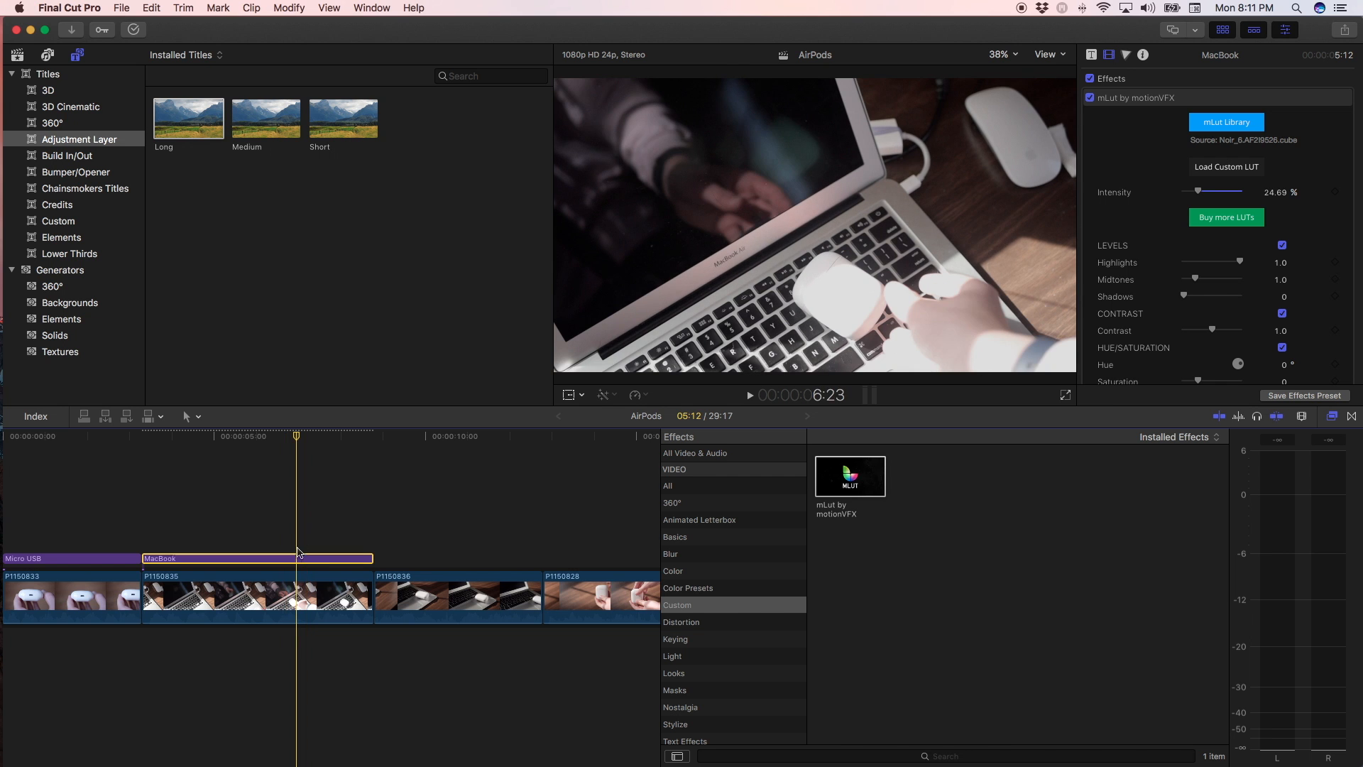
click(375, 504)
key(super+v)
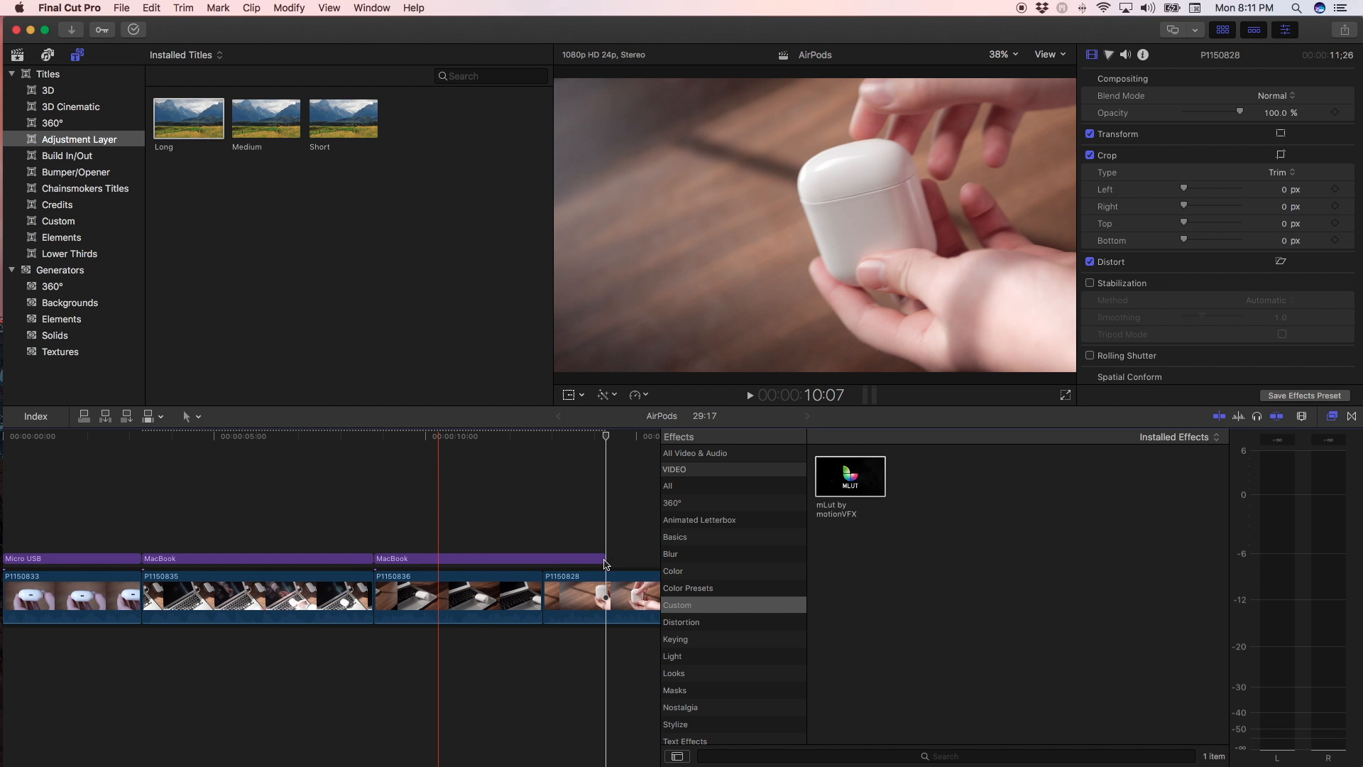
click(520, 560)
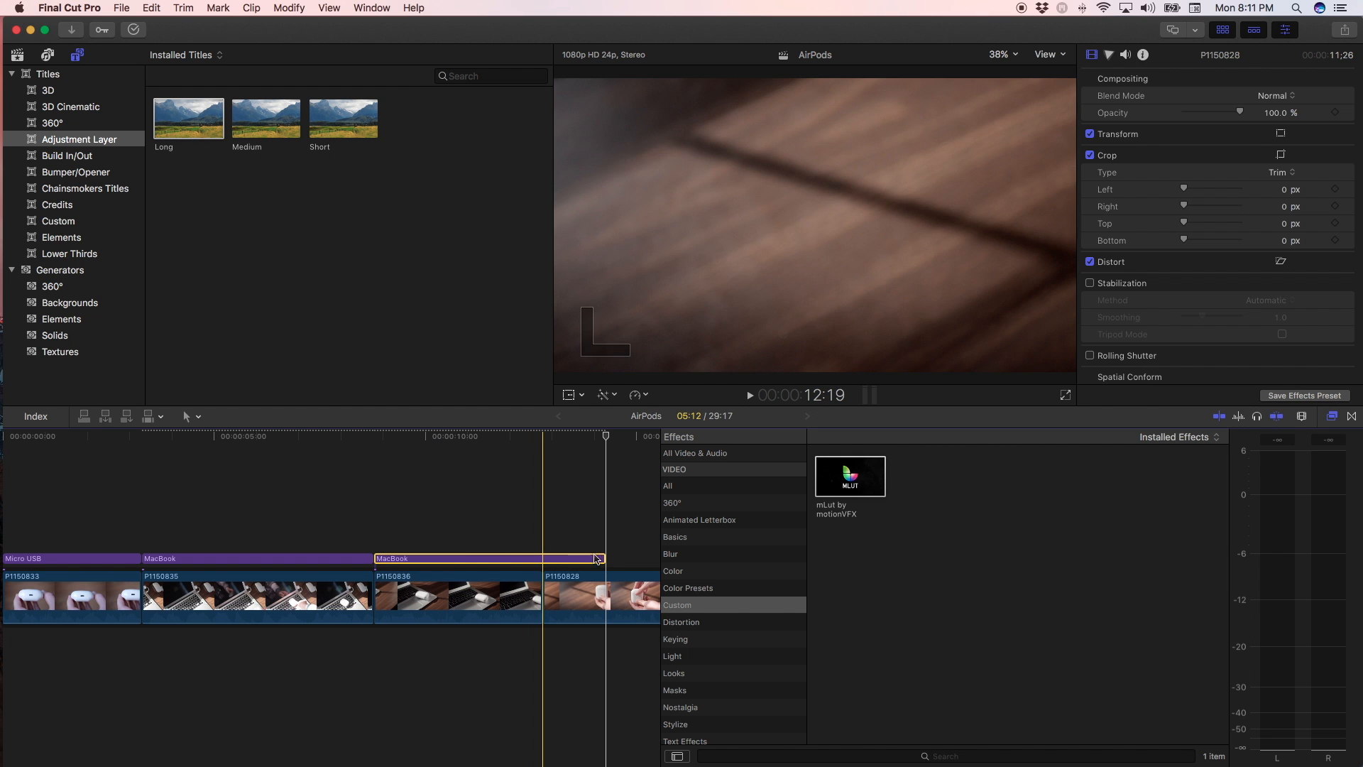
drag(579, 555, 541, 558)
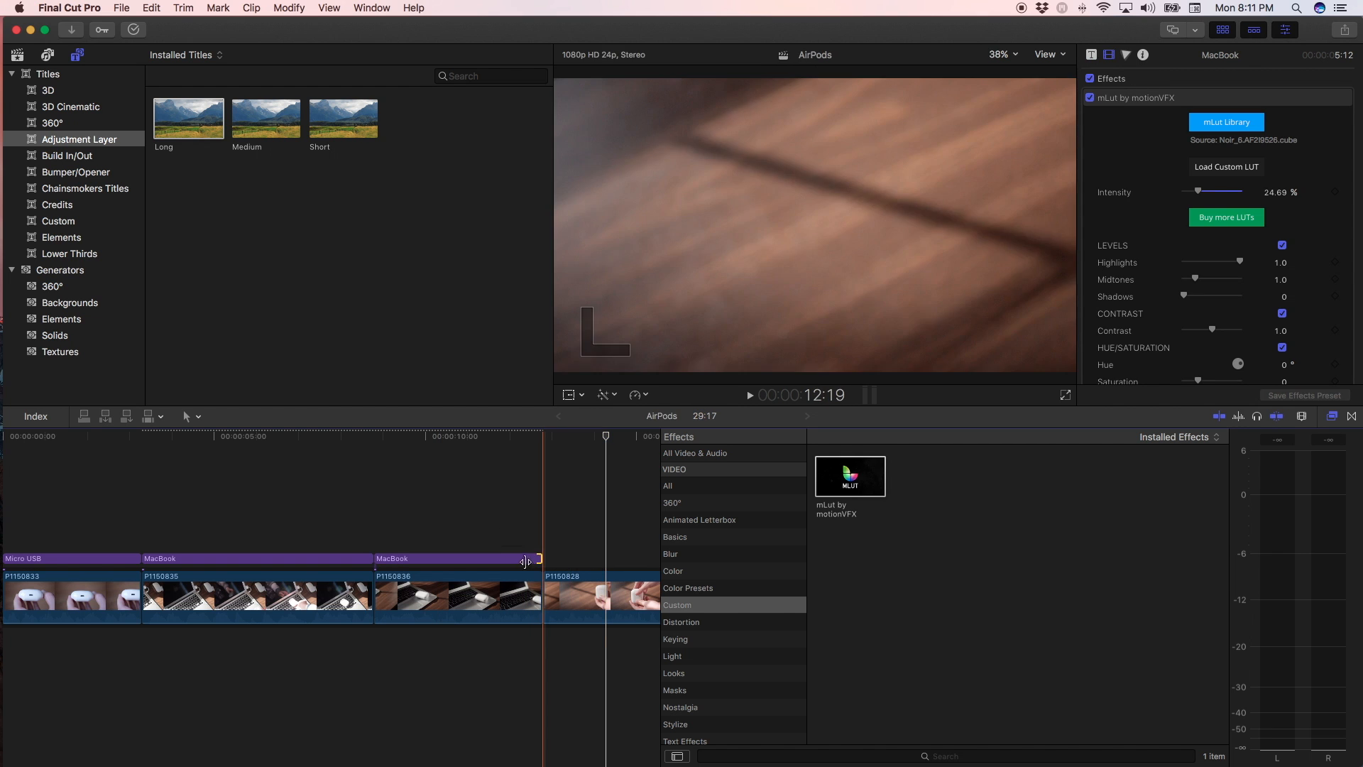
Load FLOURISH.cube from the CINE LUTS 2.0 folder into the adjustment layer above clip P1150836 and set the LUT intensity to 31.19%
click(460, 519)
click(461, 558)
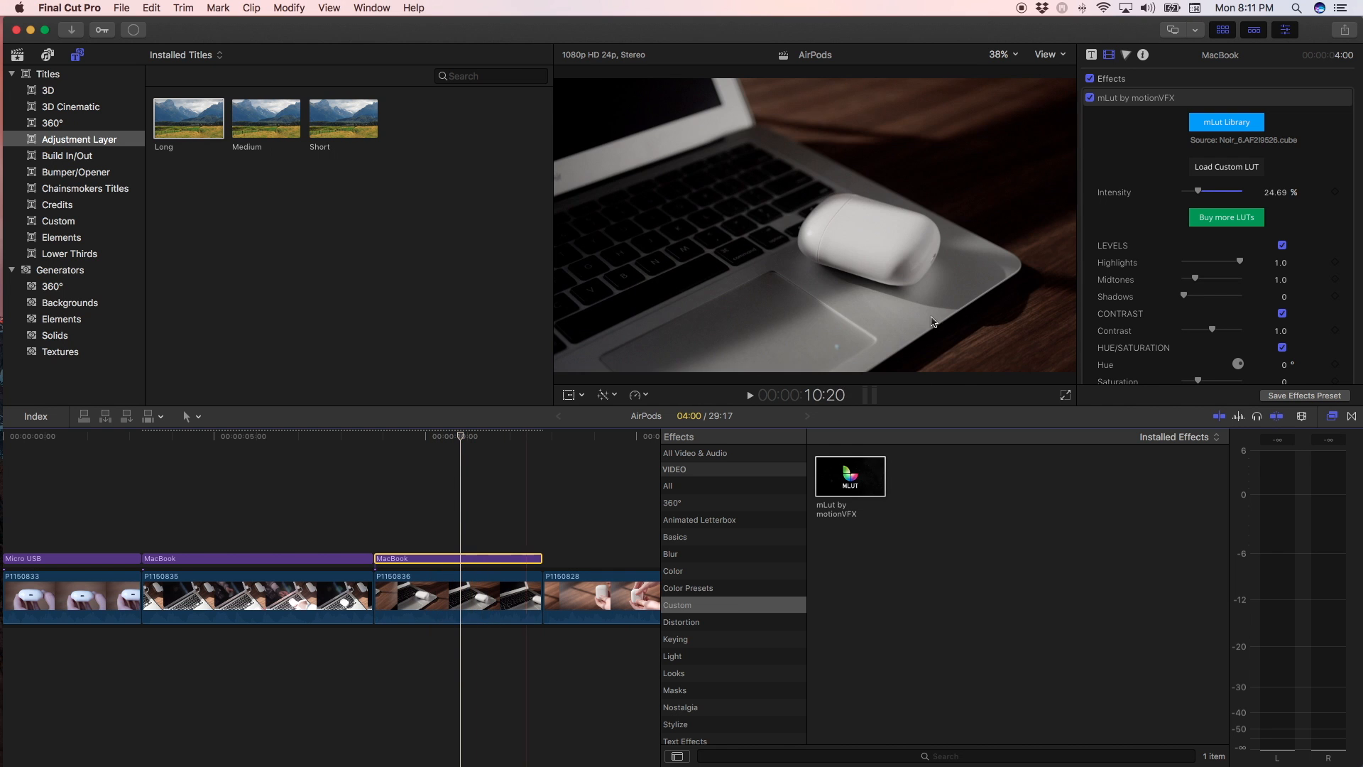
click(1207, 167)
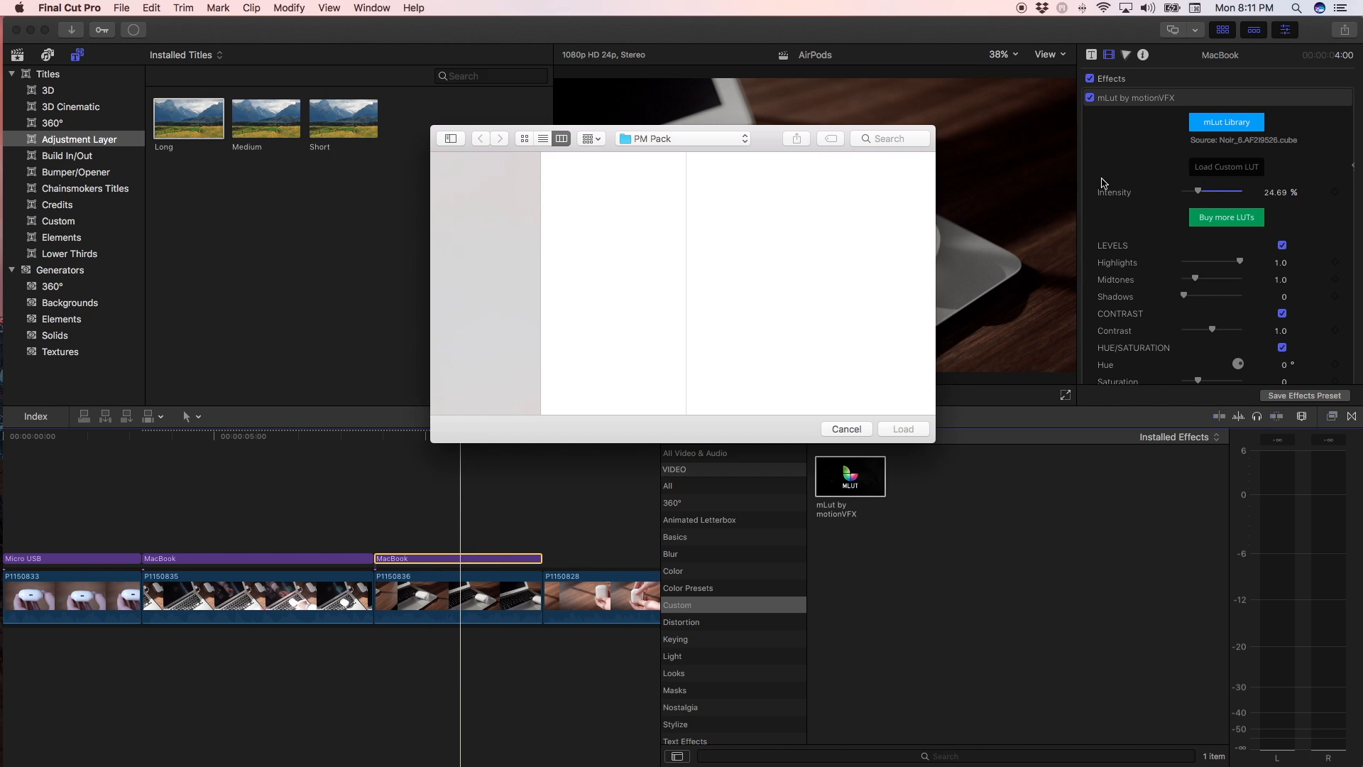
click(709, 146)
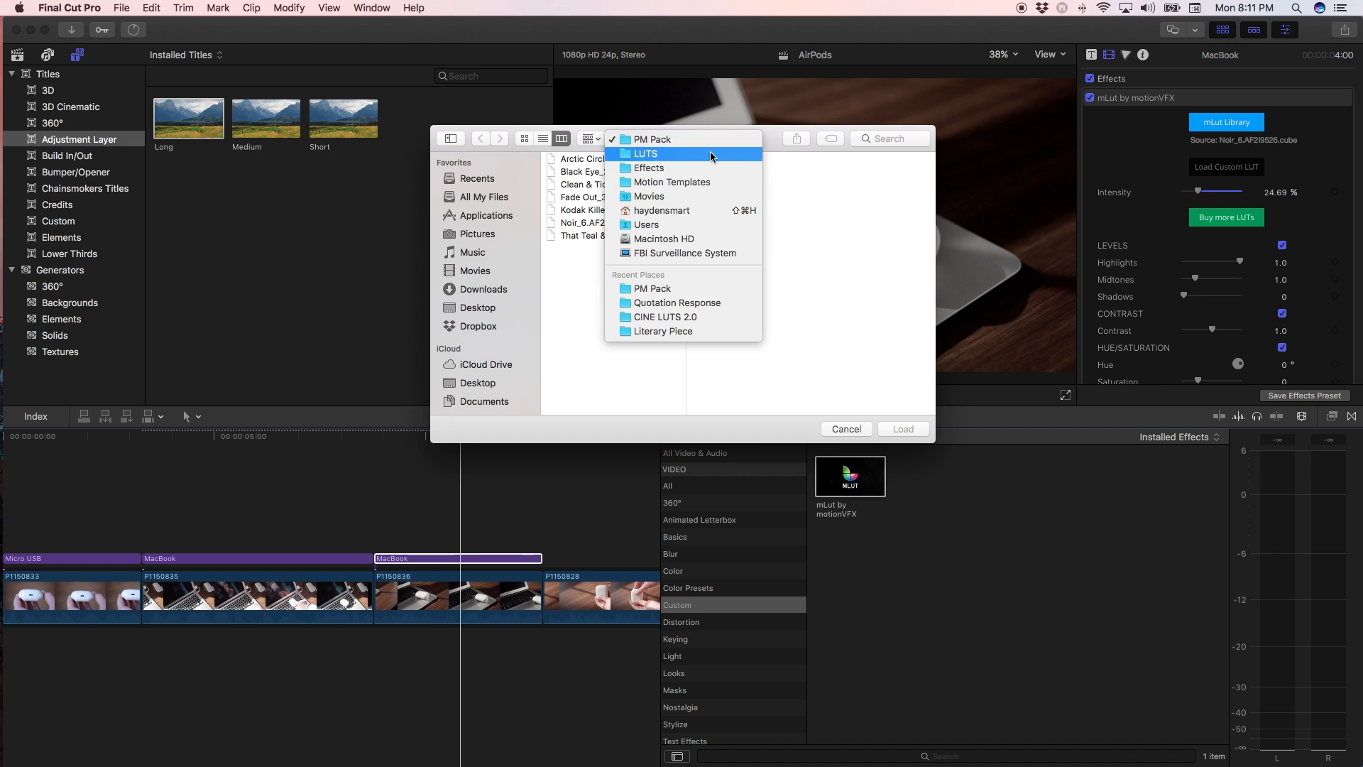
click(705, 156)
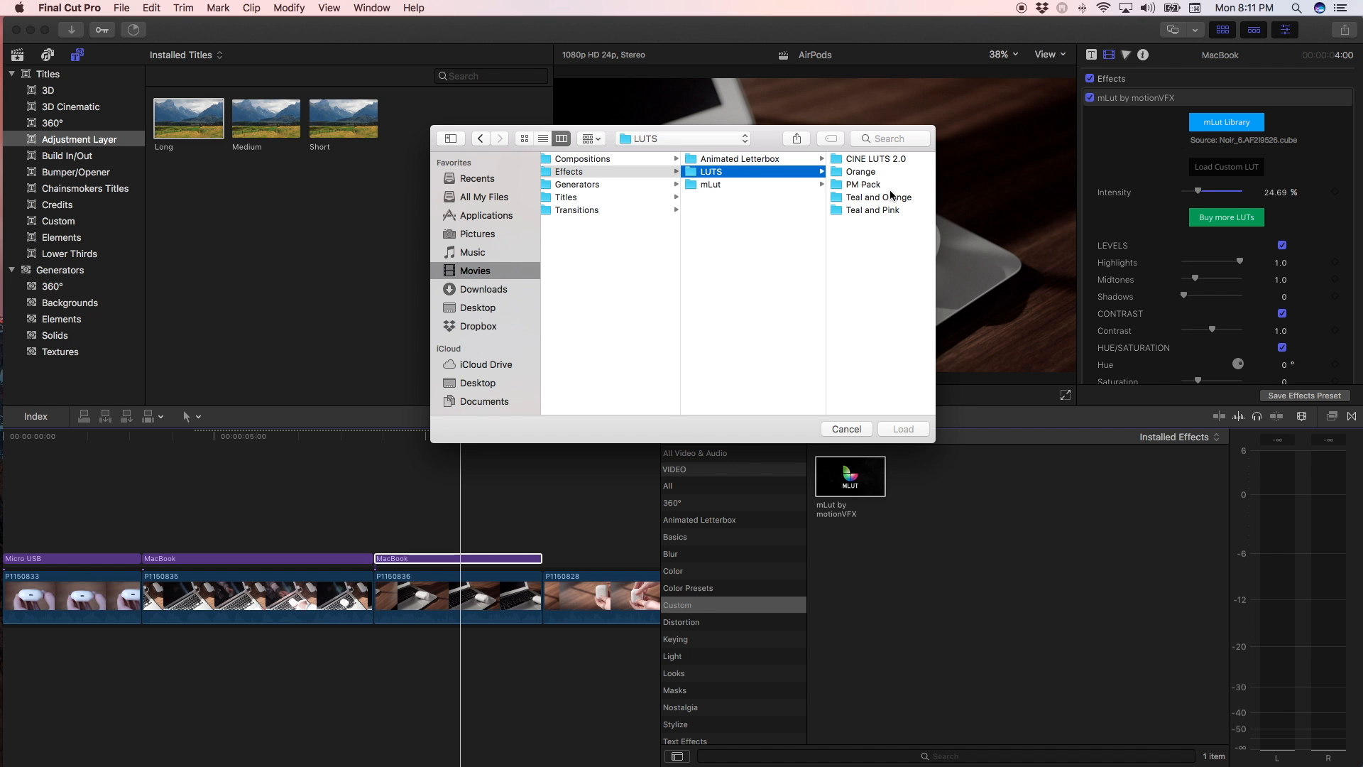
click(872, 159)
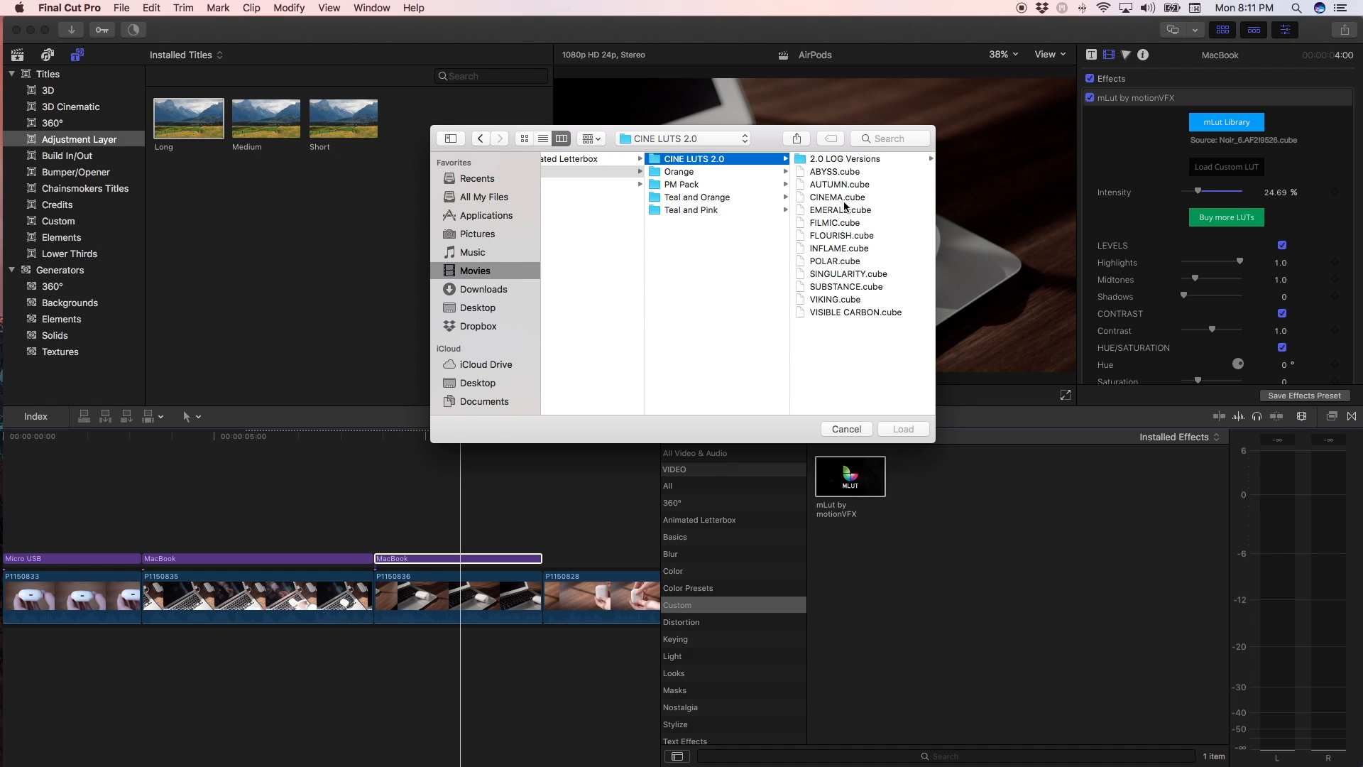
click(849, 236)
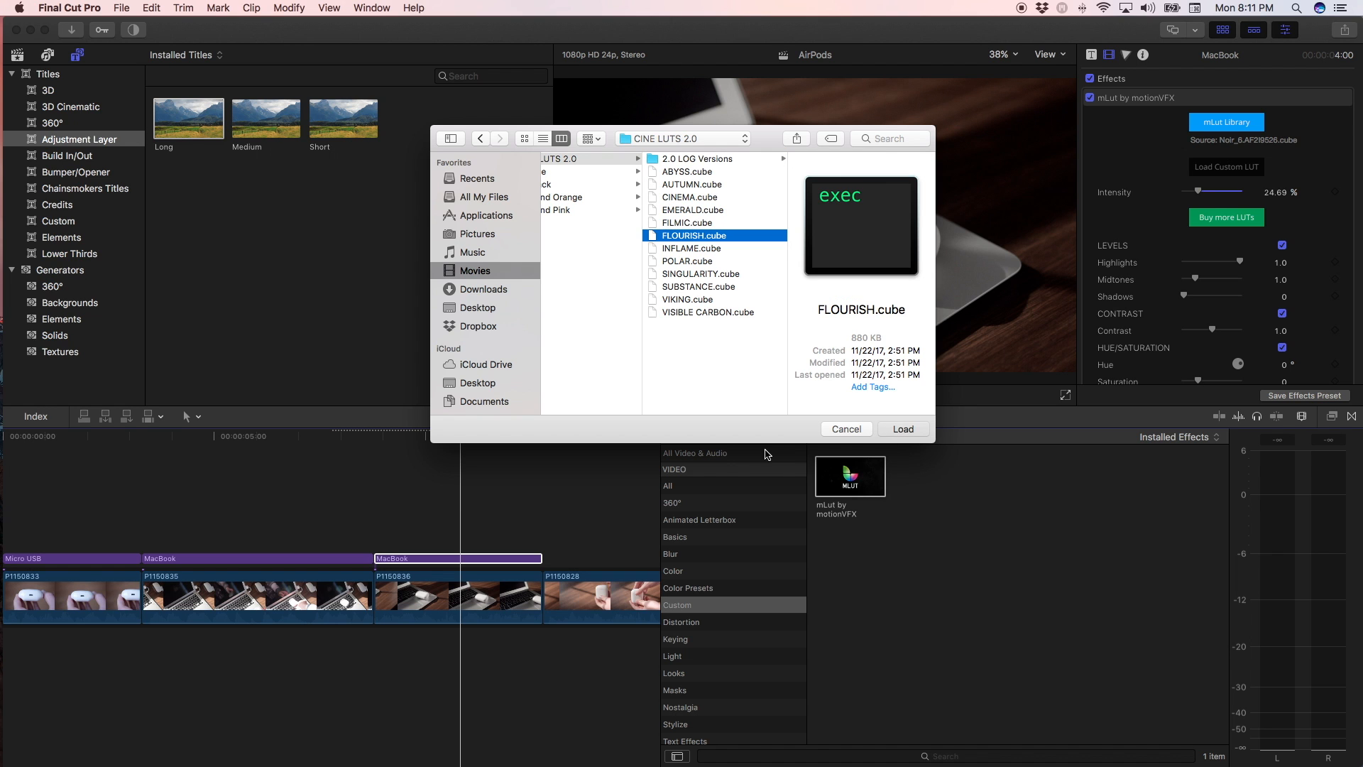
key(Return)
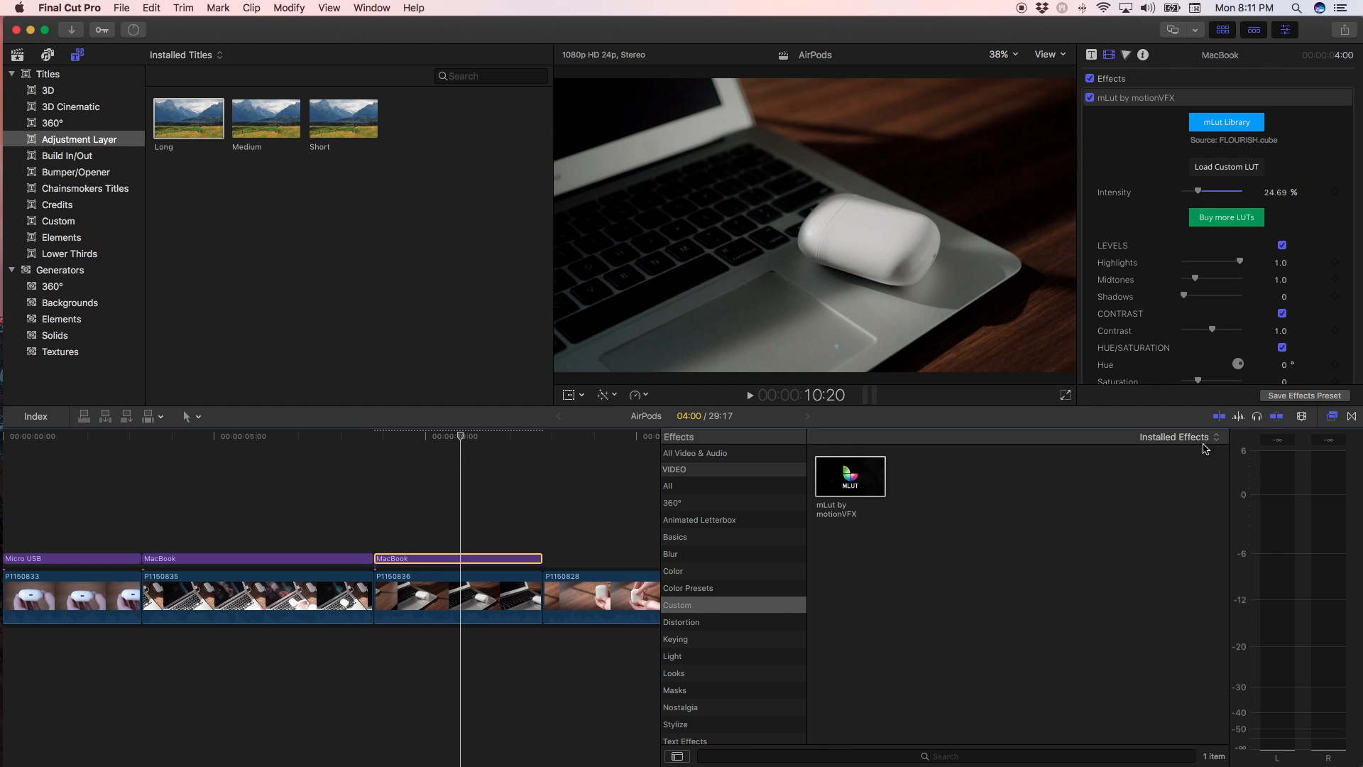
drag(1200, 193, 1209, 197)
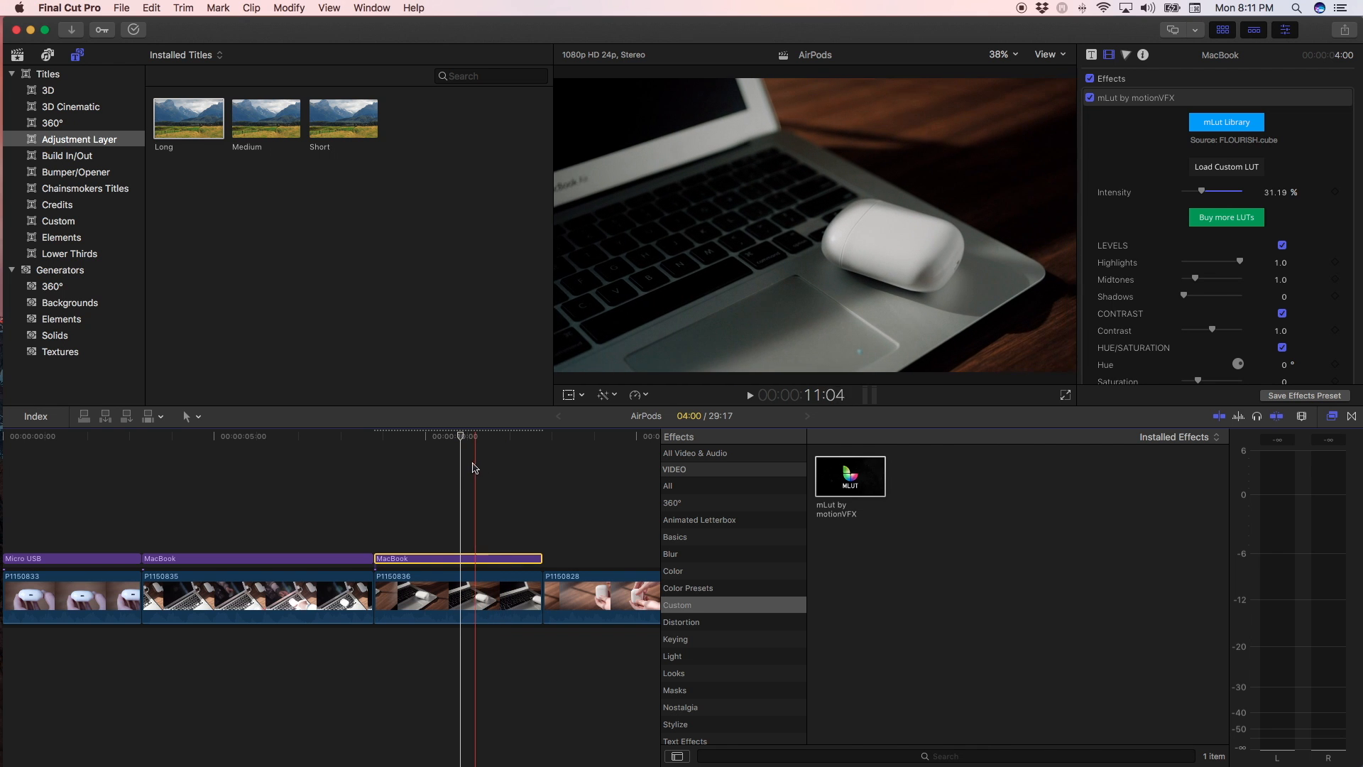
Raise the exposure of the adjustment layer above P1150836 to 5% for highlights and -5% for midtones
click(462, 473)
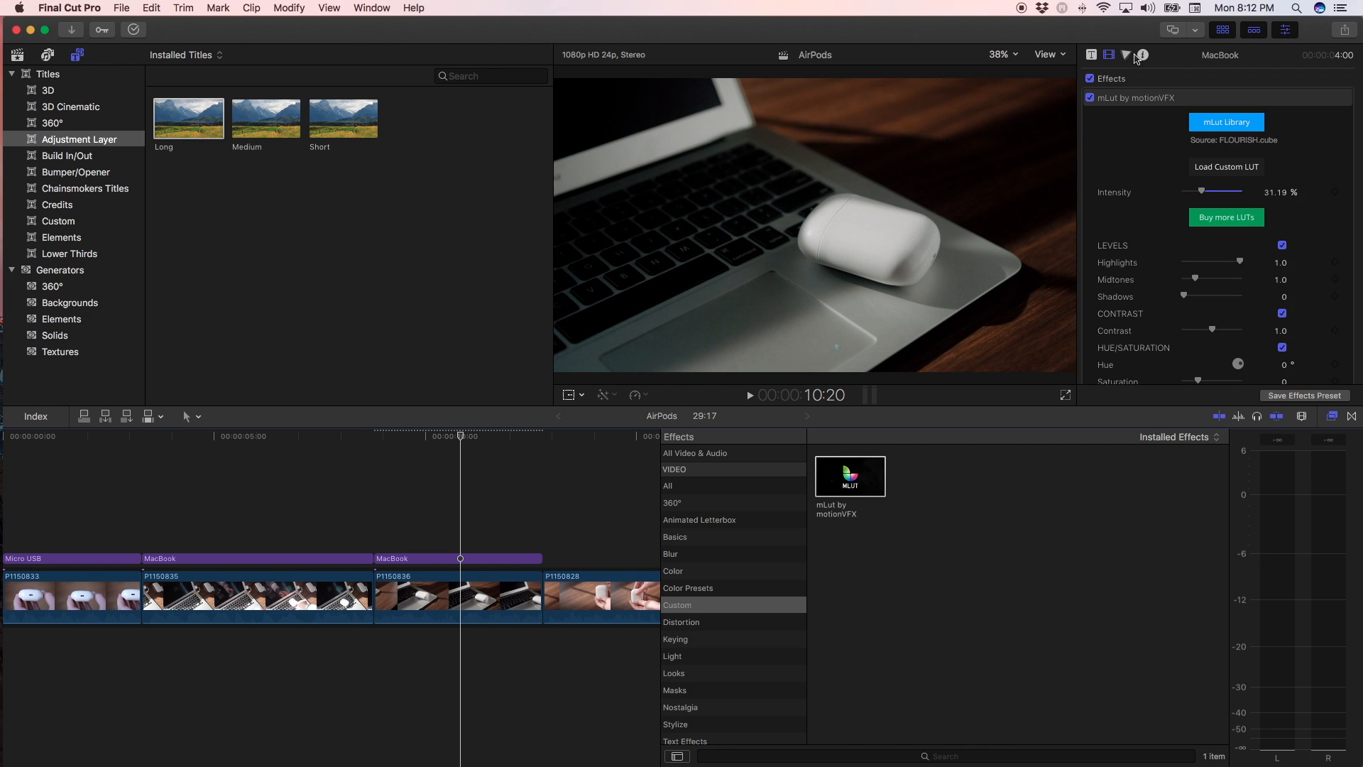
click(1128, 56)
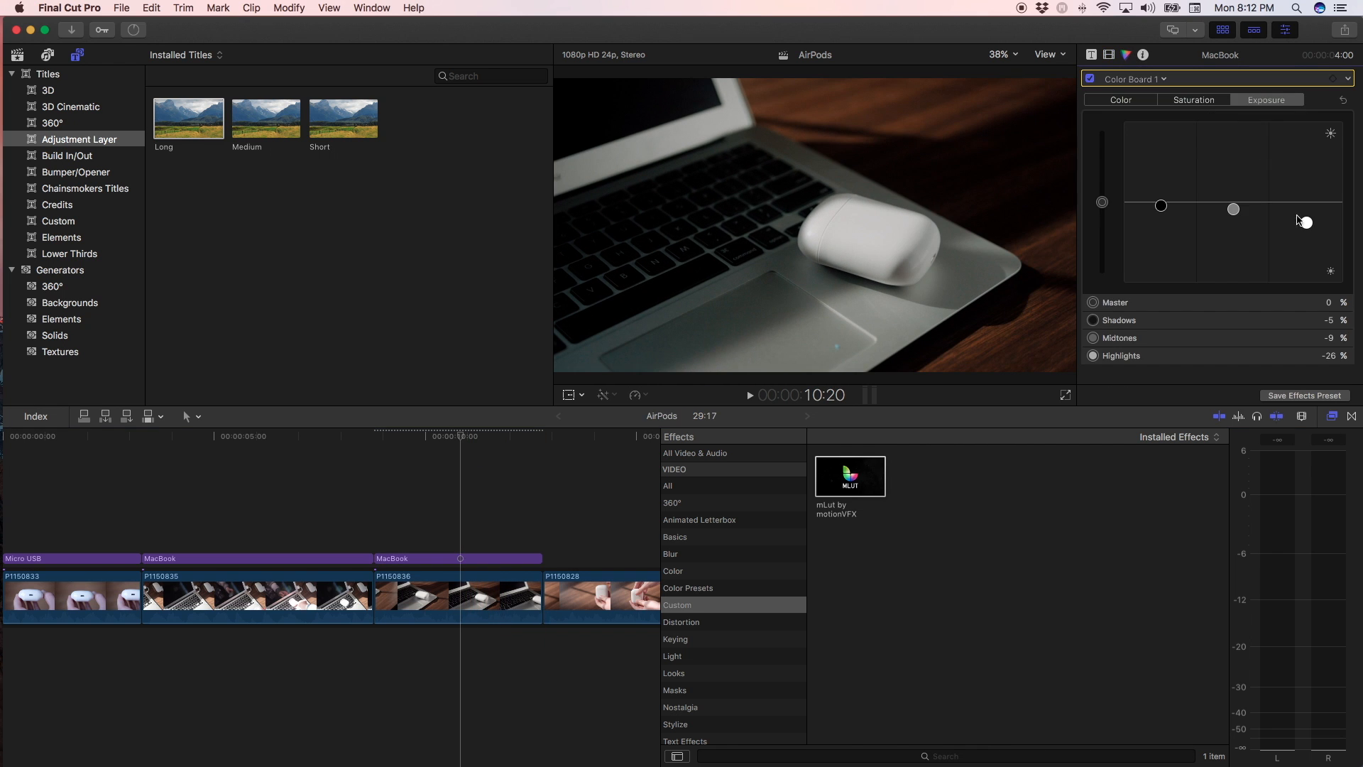
drag(1307, 225, 1235, 206)
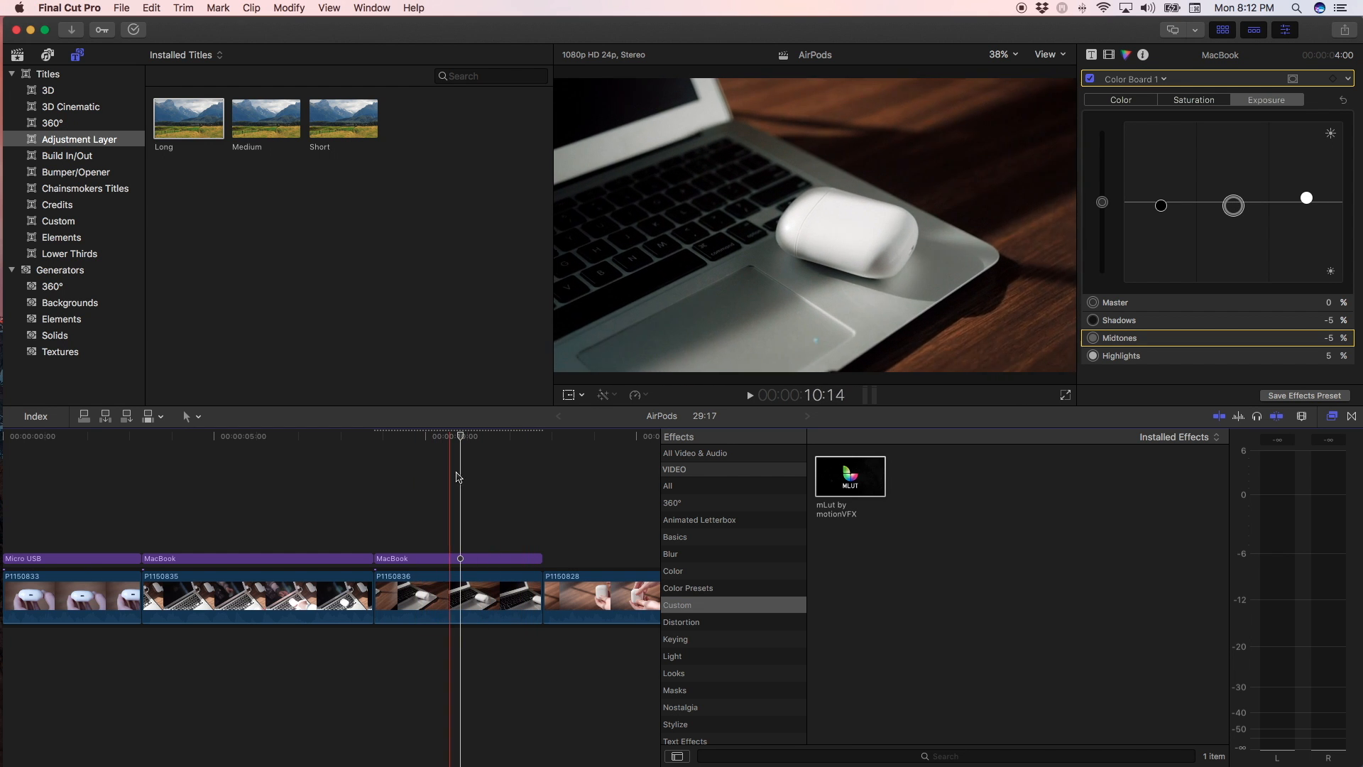
key(s)
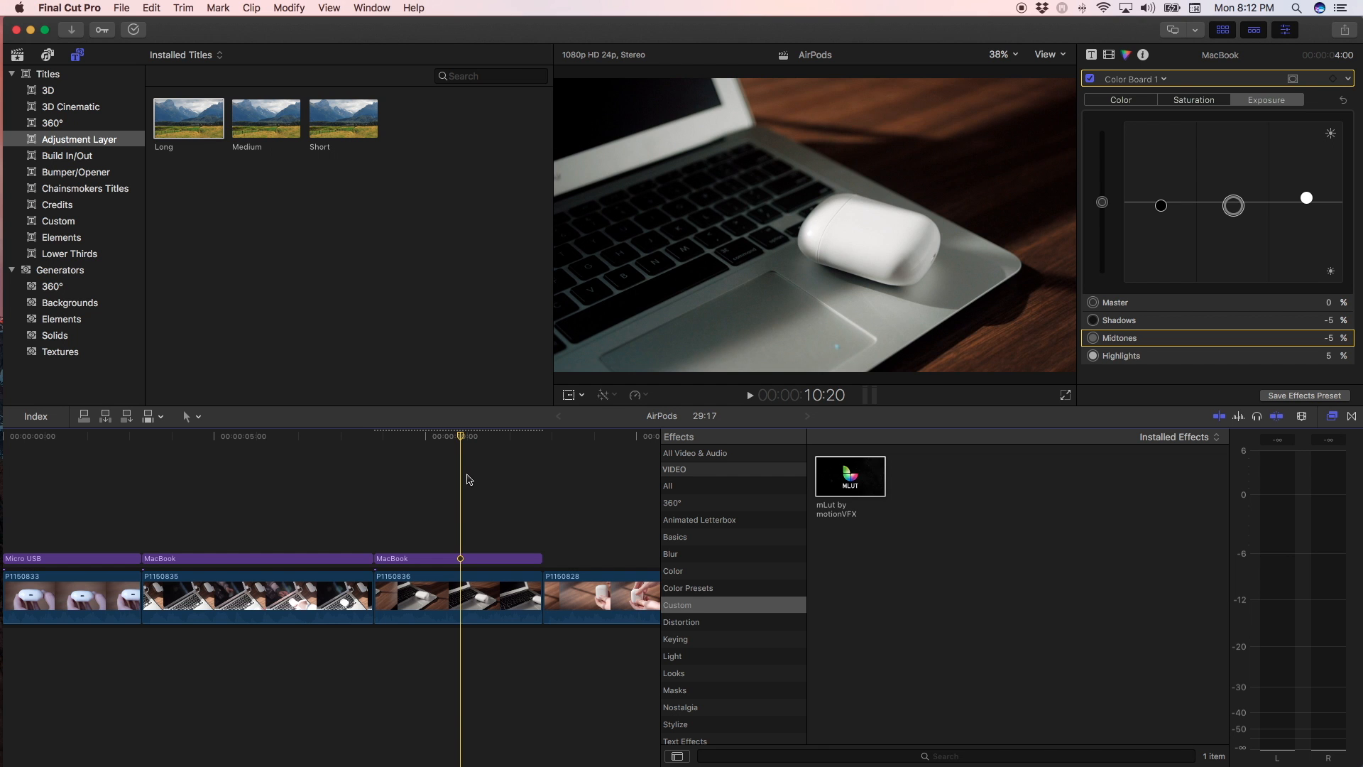
key(s)
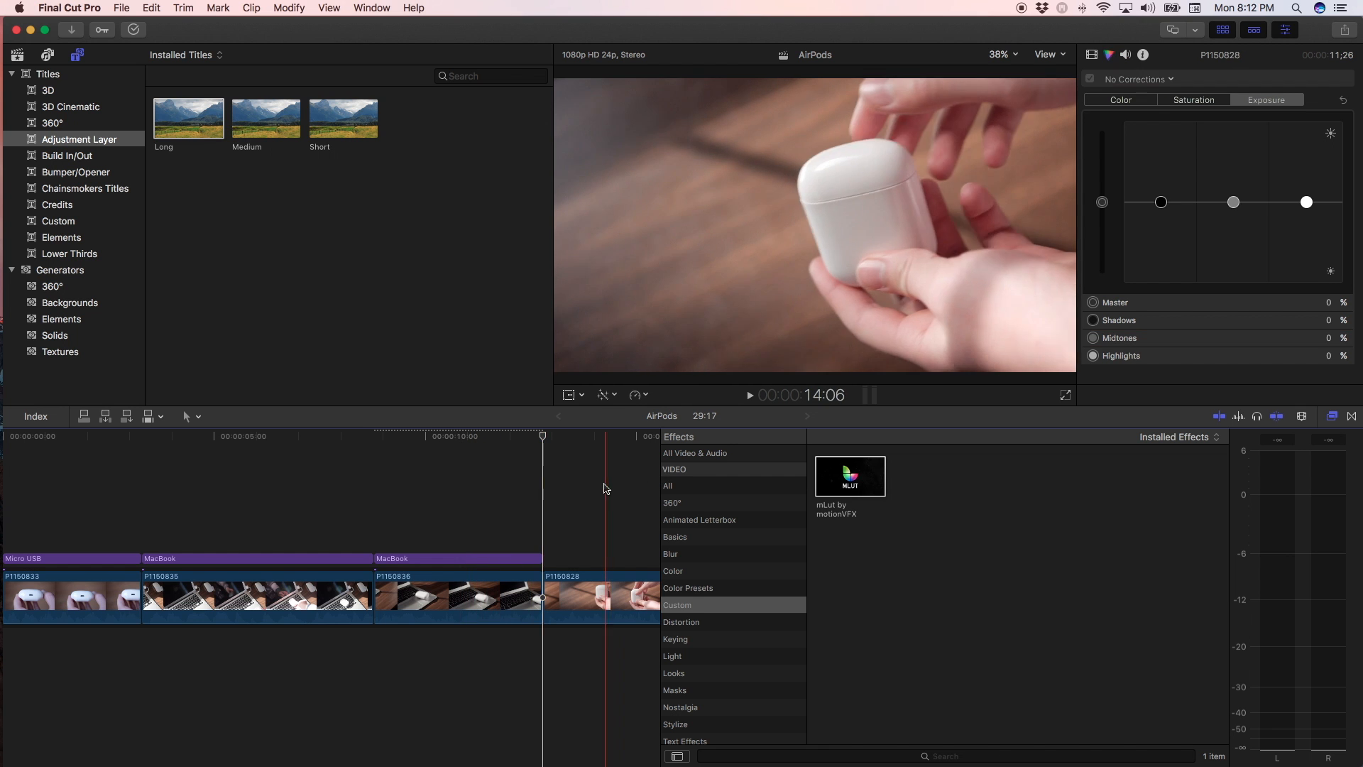
Add a Long adjustment layer with the mLut effect above the start of clip P1150828 and rename it "Case"
scroll(606, 487, right, 3)
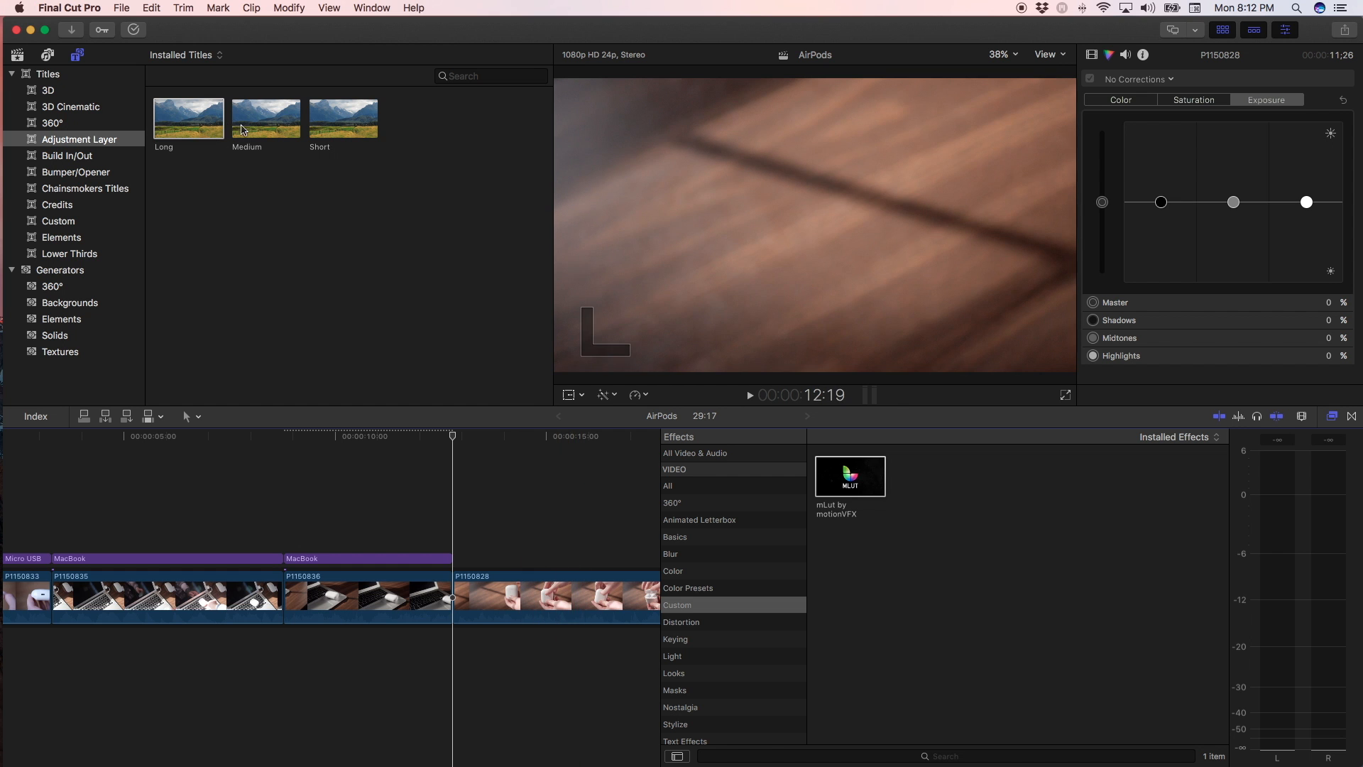
drag(189, 109, 467, 507)
drag(835, 495, 517, 560)
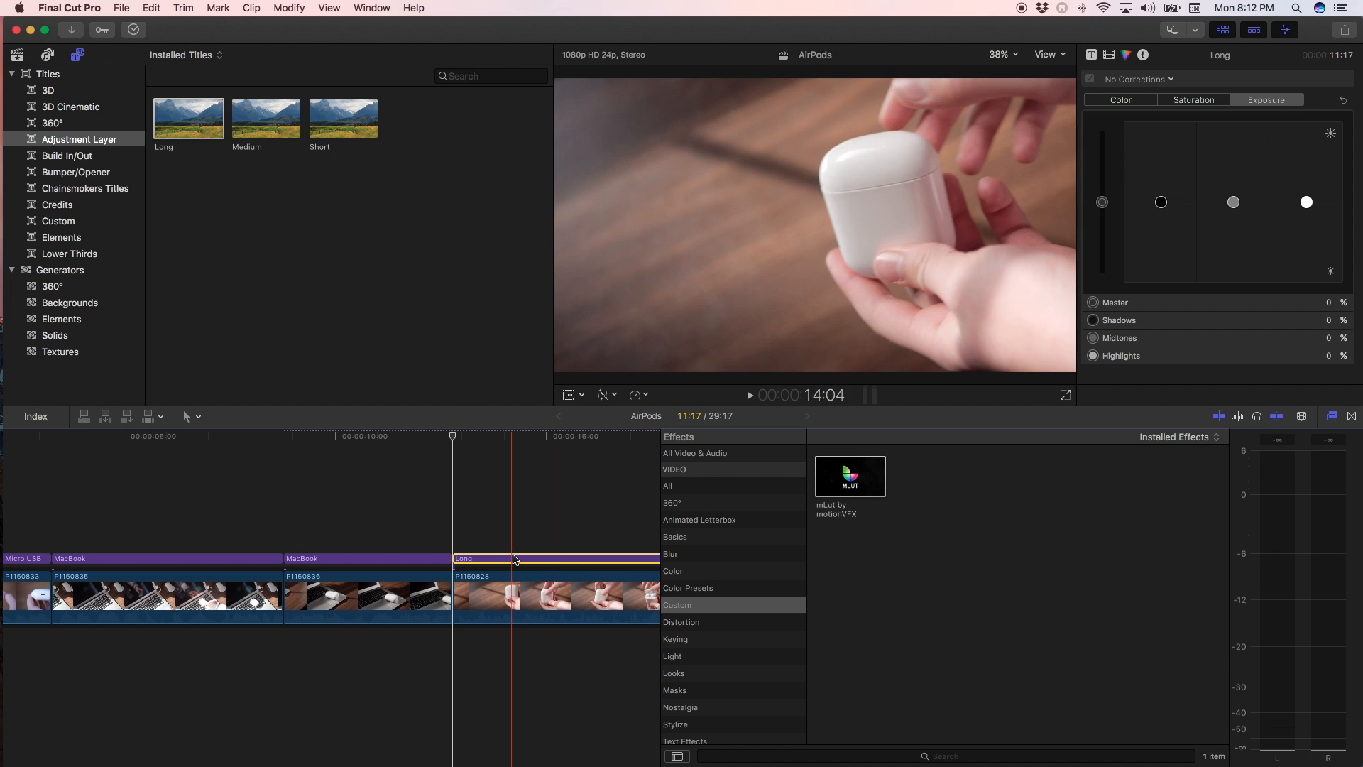
right_click(516, 560)
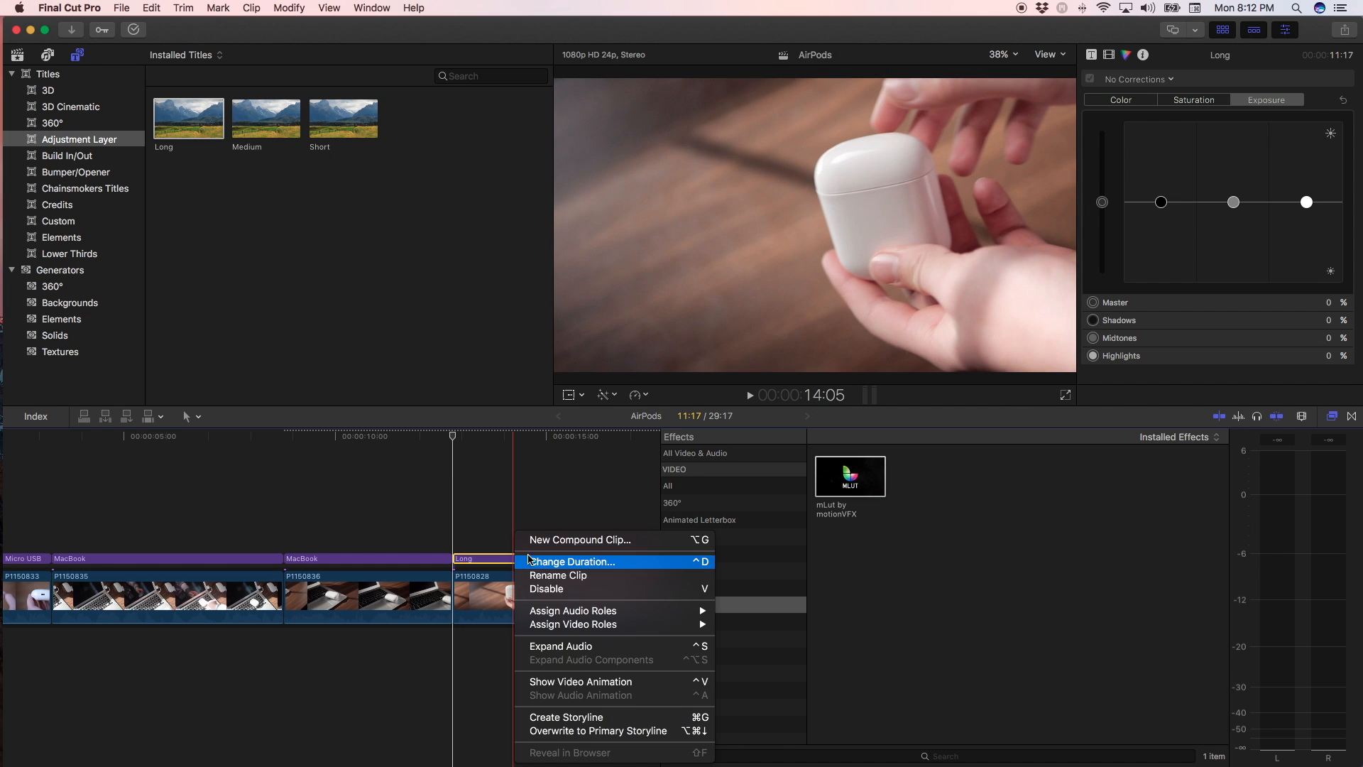
click(572, 576)
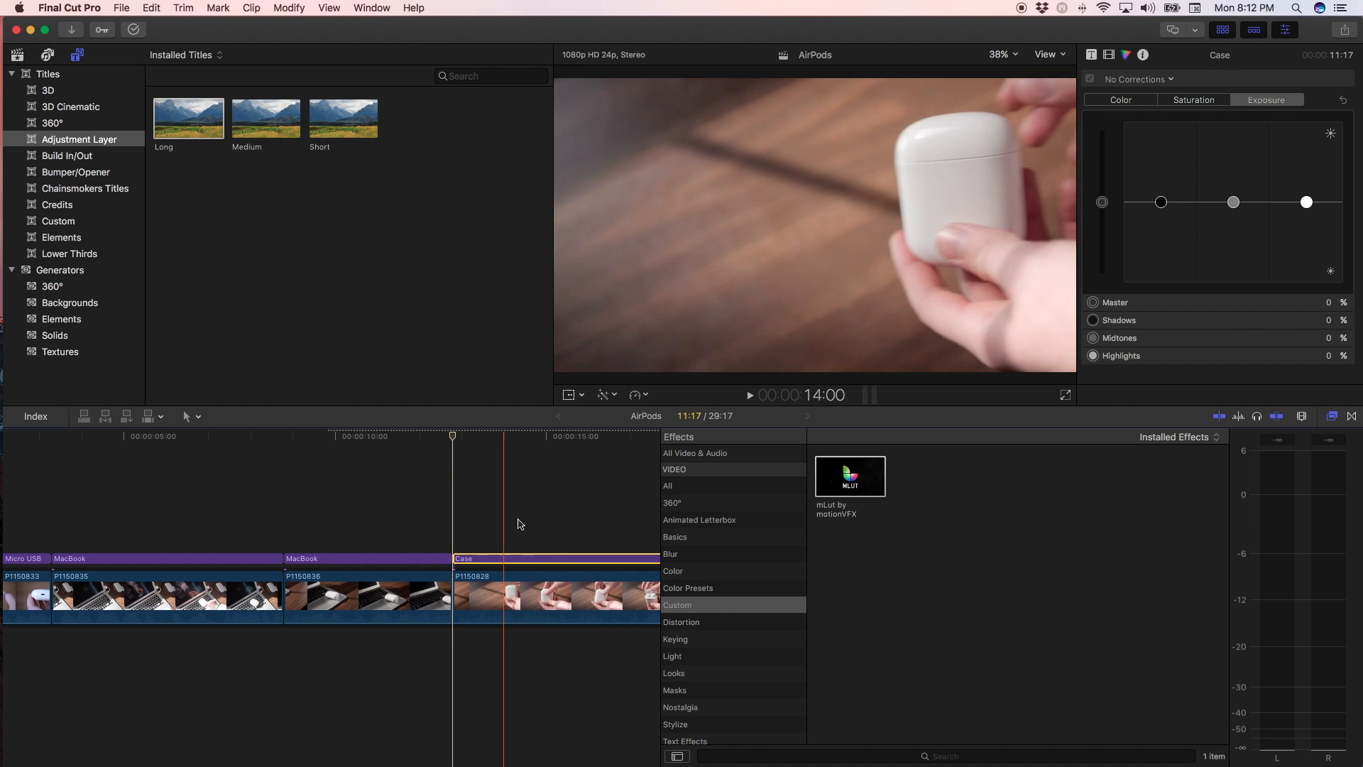
Load FLOURISH.cube from the CINE LUTS 2.0 folder into the Case adjustment layer and set the LUT intensity to 31.11%
scroll(540, 525, right, 5)
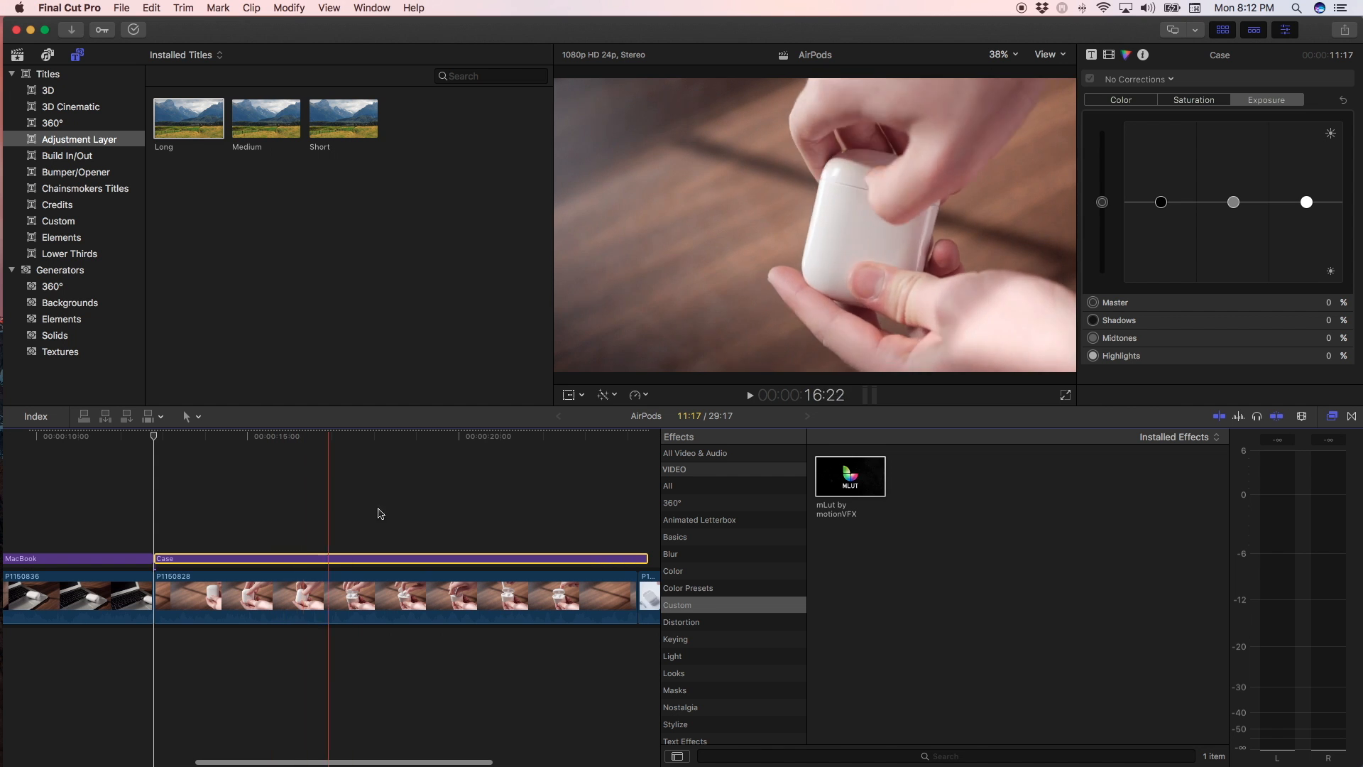
click(316, 546)
click(317, 559)
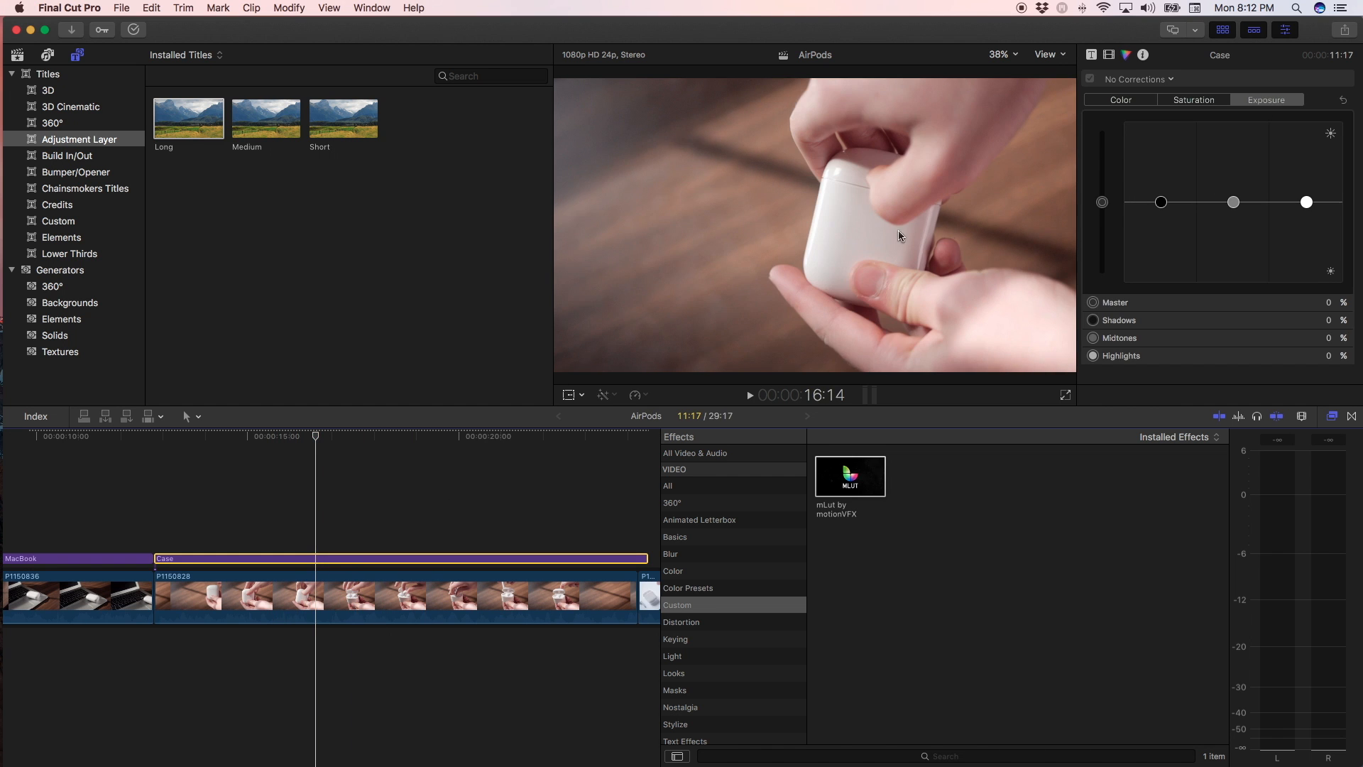
click(1109, 56)
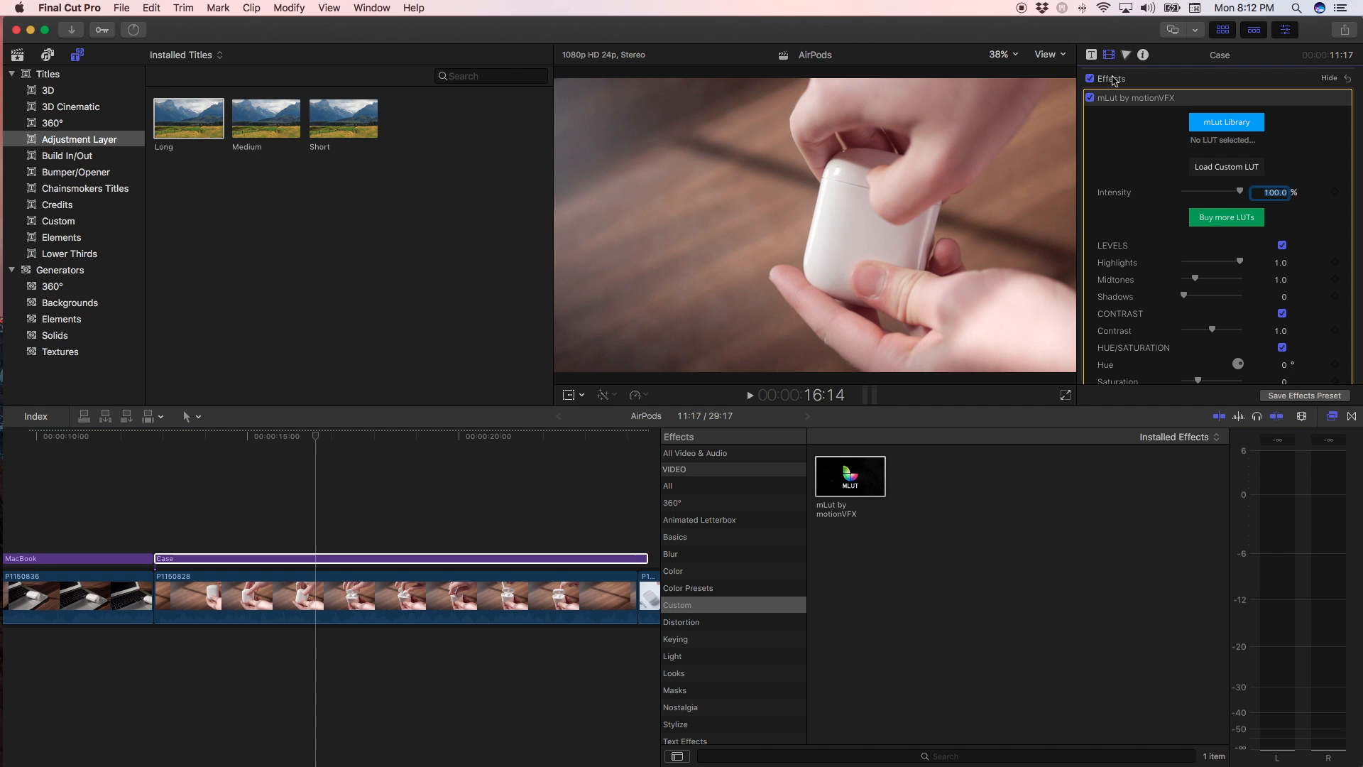
click(1226, 167)
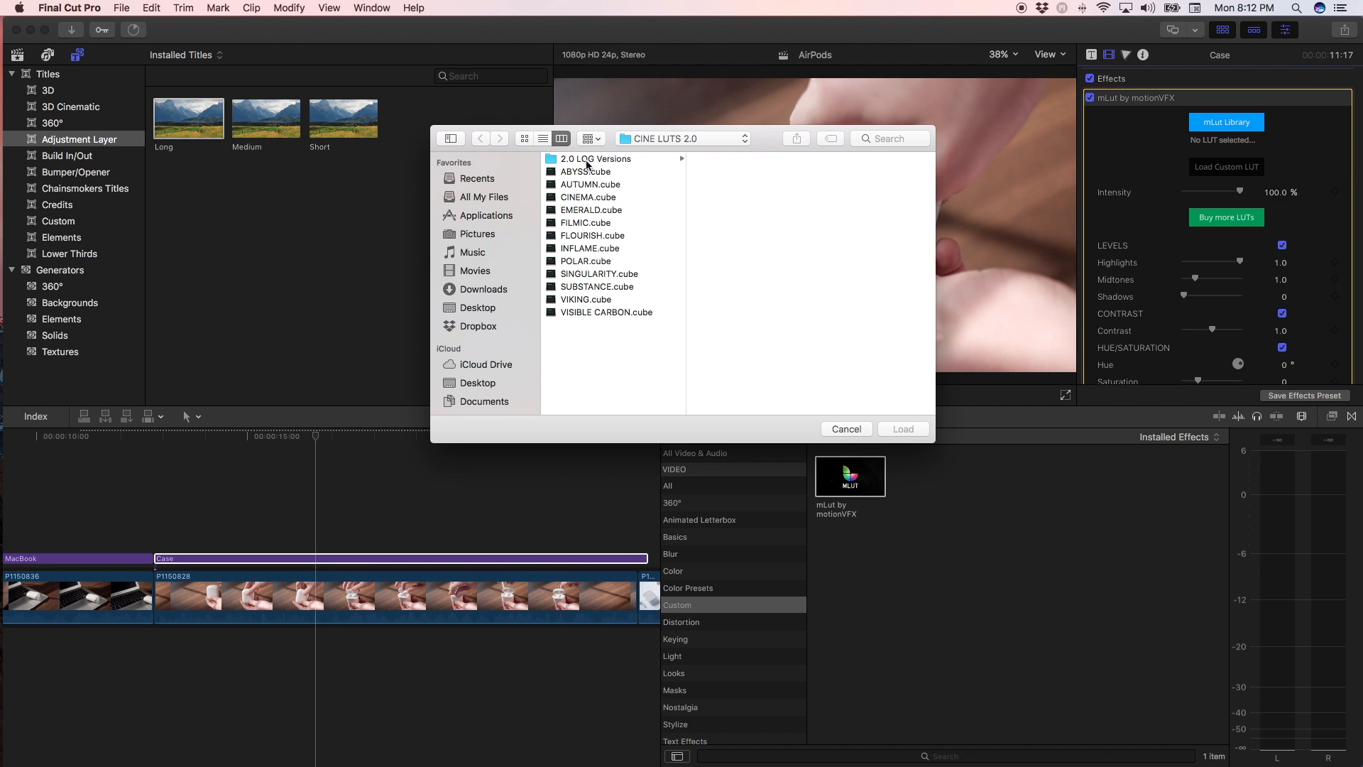
click(660, 139)
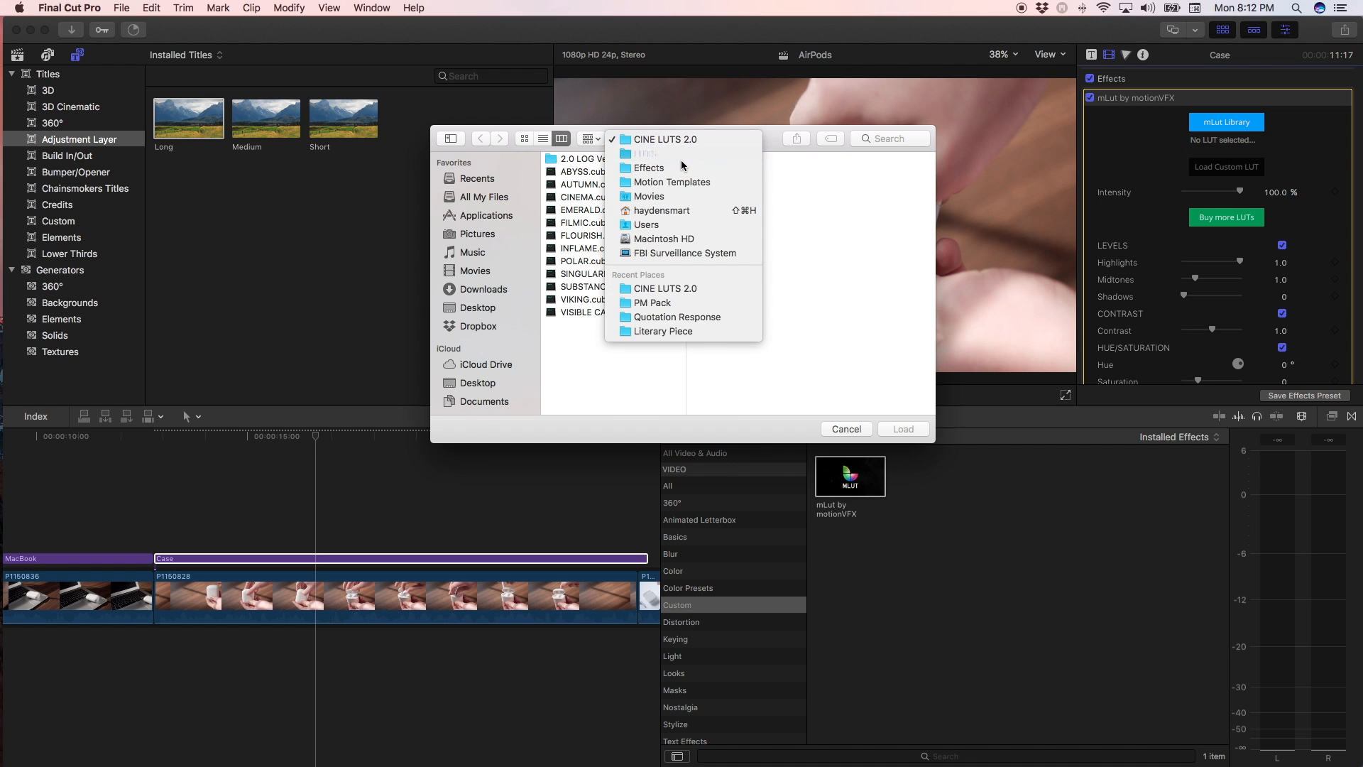
click(660, 157)
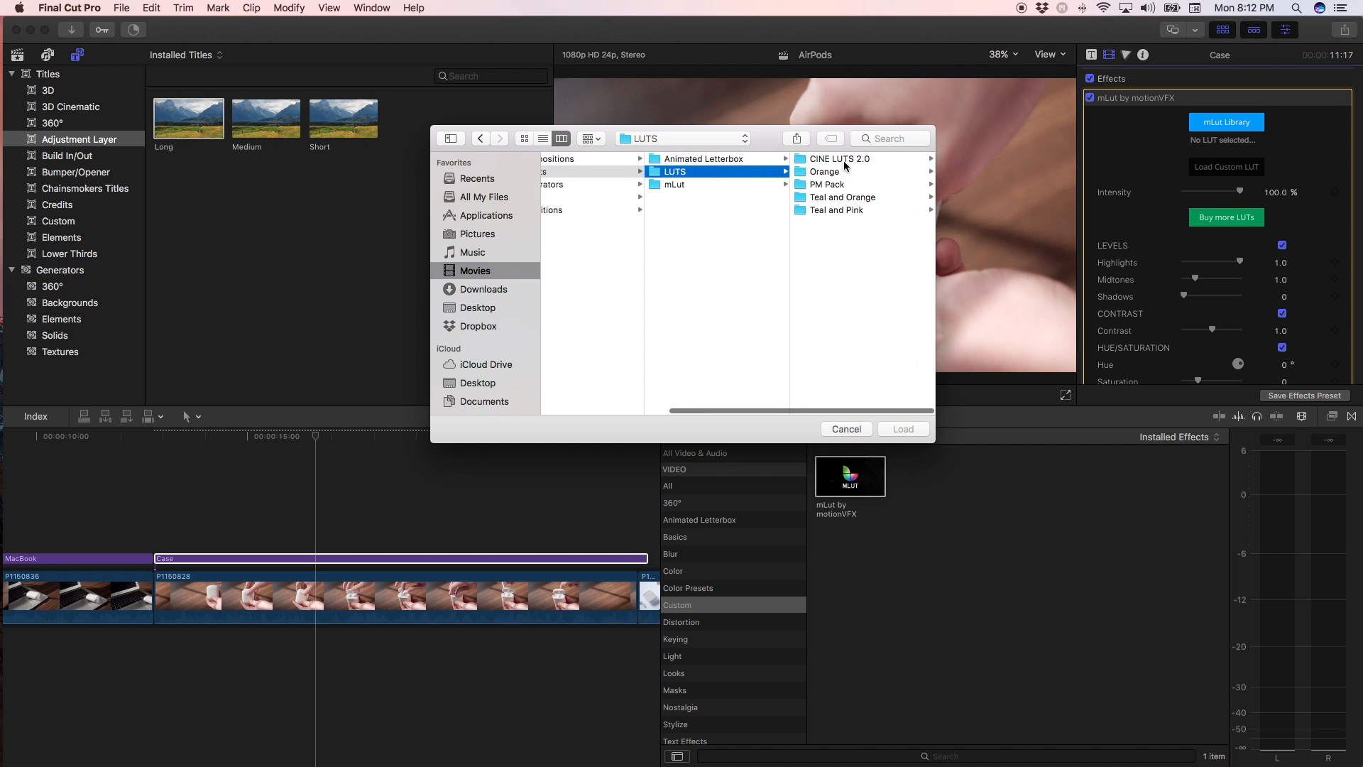
click(845, 161)
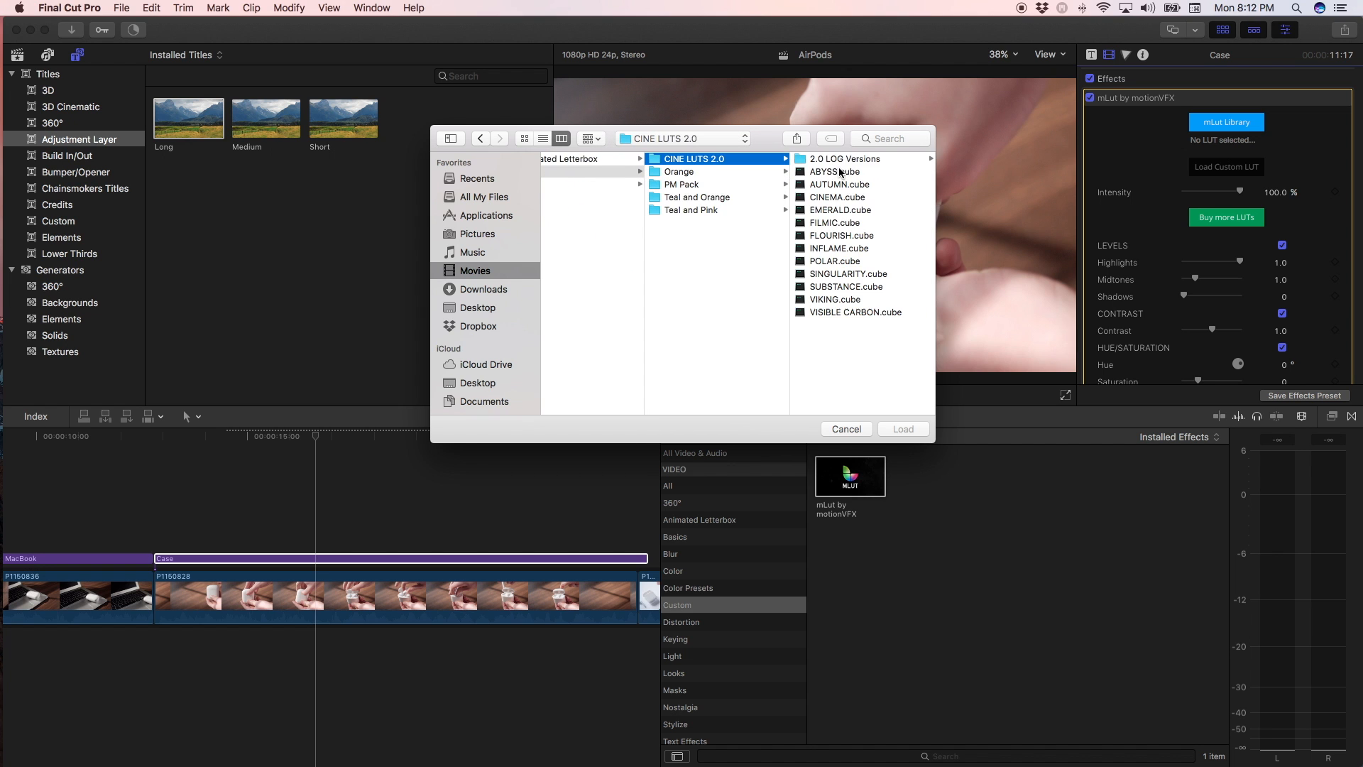
click(834, 236)
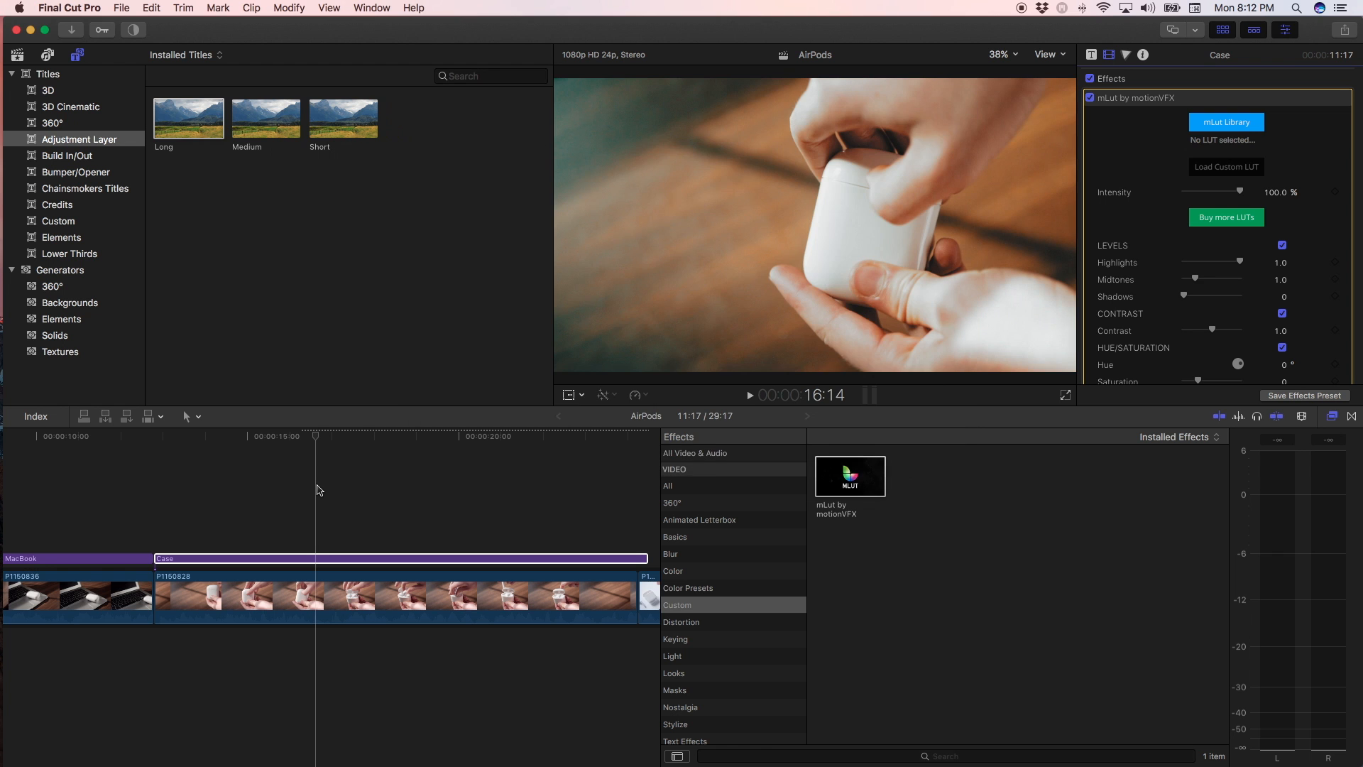
click(317, 490)
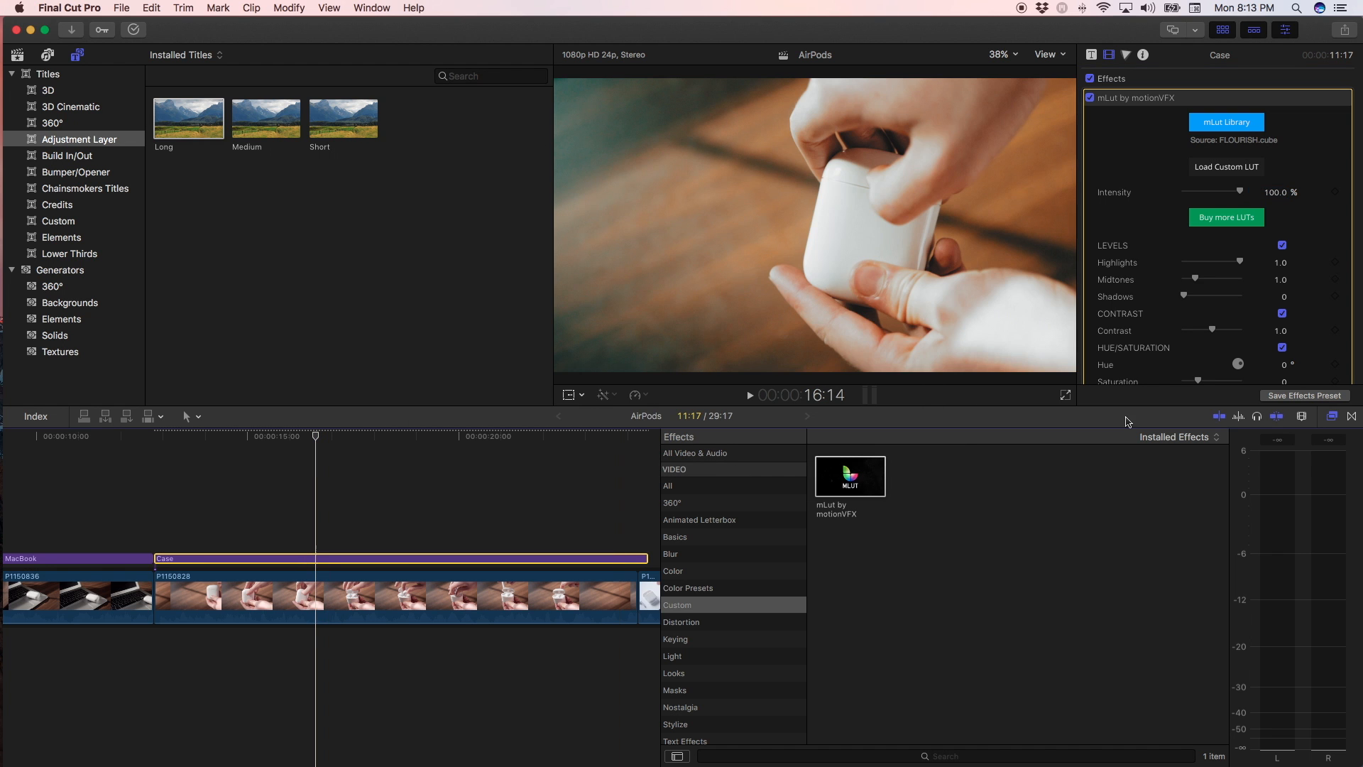
drag(1245, 196, 1182, 203)
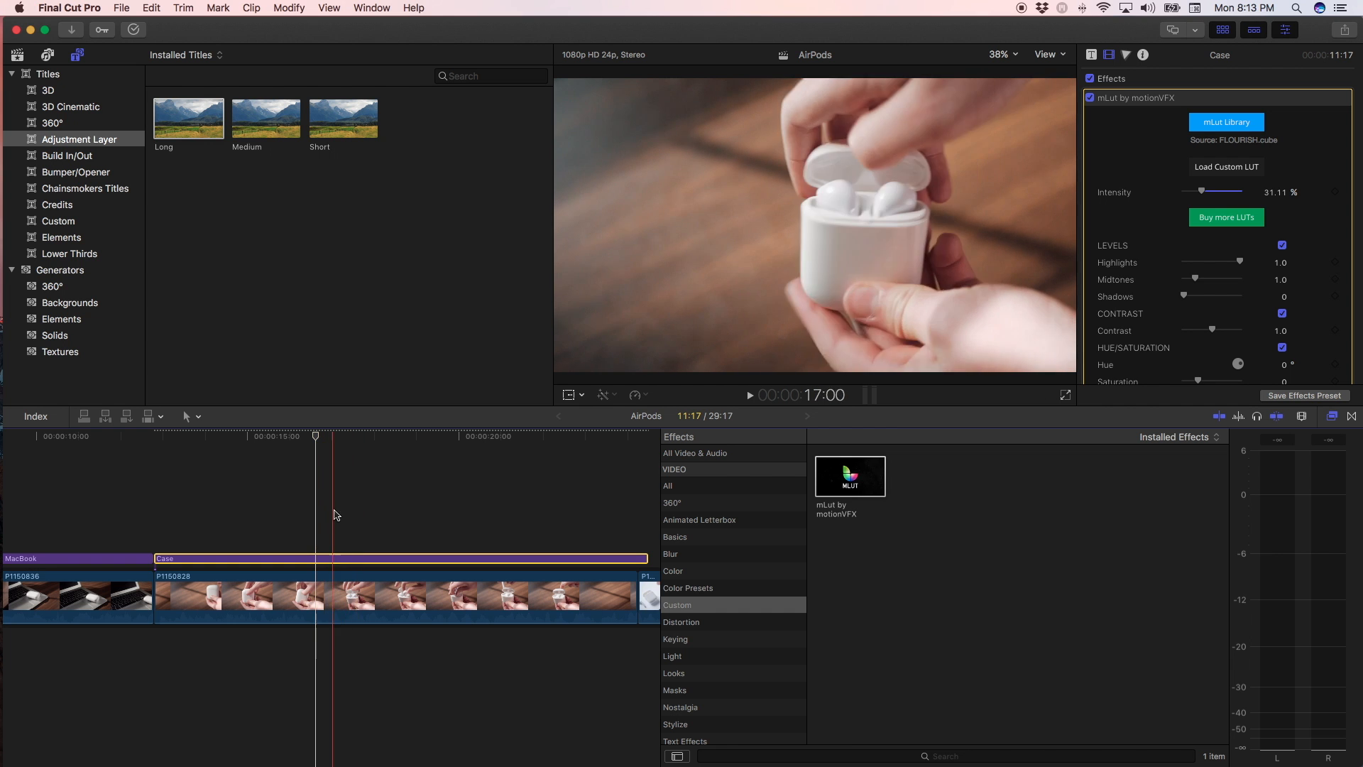
Set the Case adjustment layer's exposure to 18% for highlights and -14% for shadows, checking the luma waveform
click(307, 522)
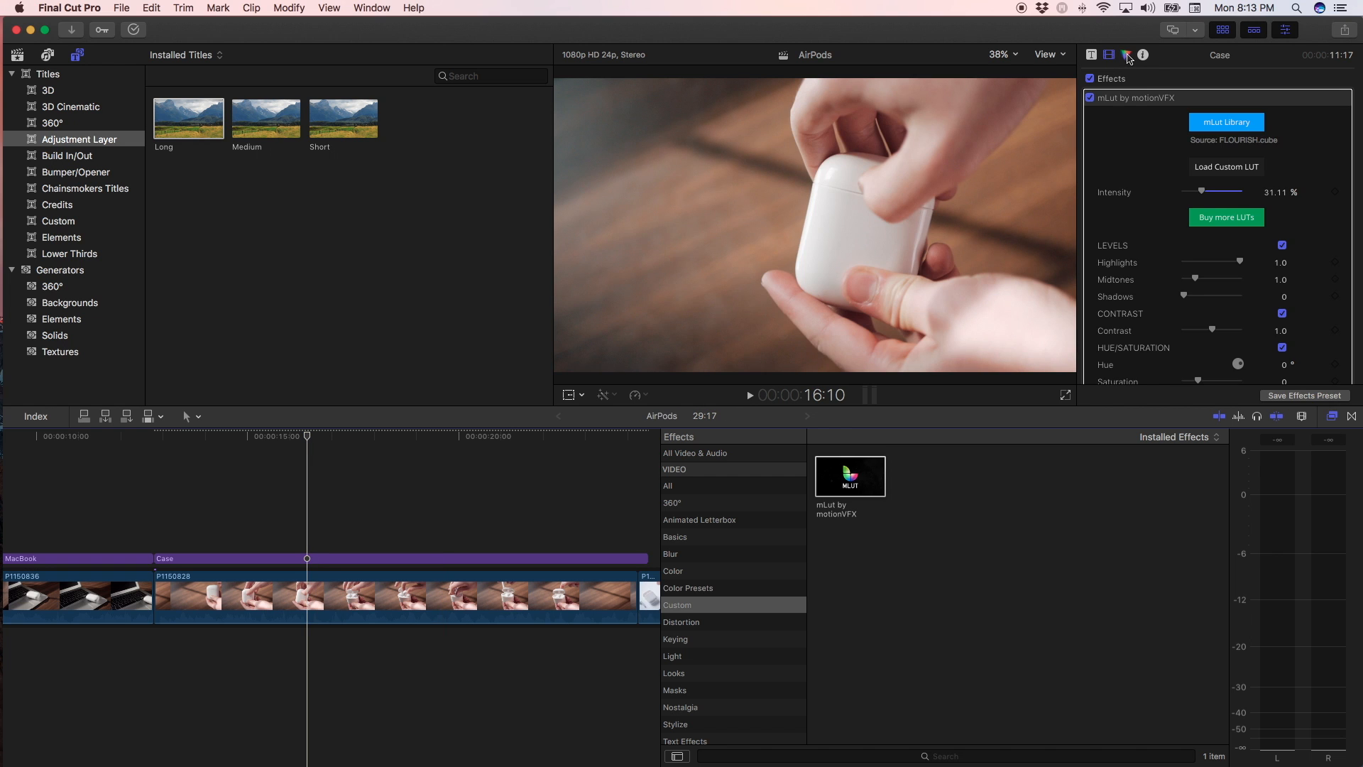
click(1128, 56)
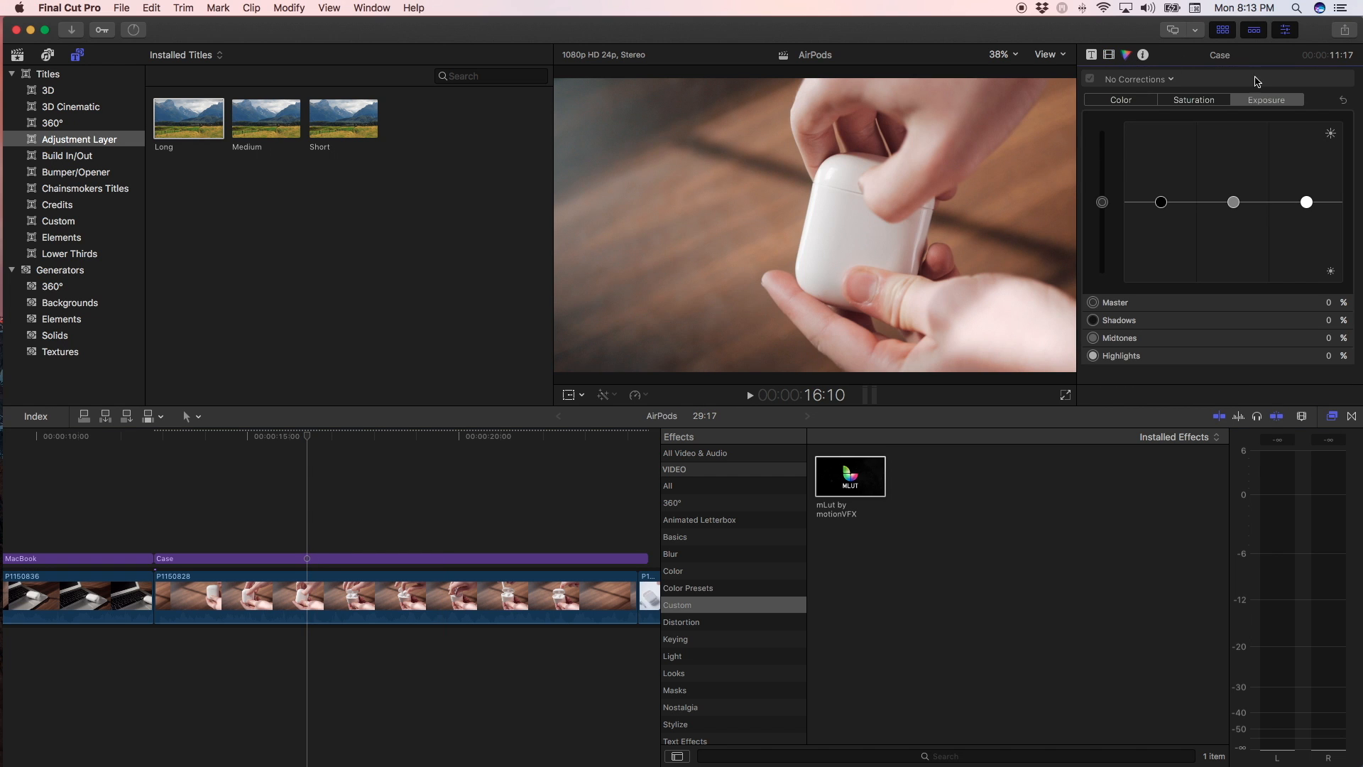
key(super+7)
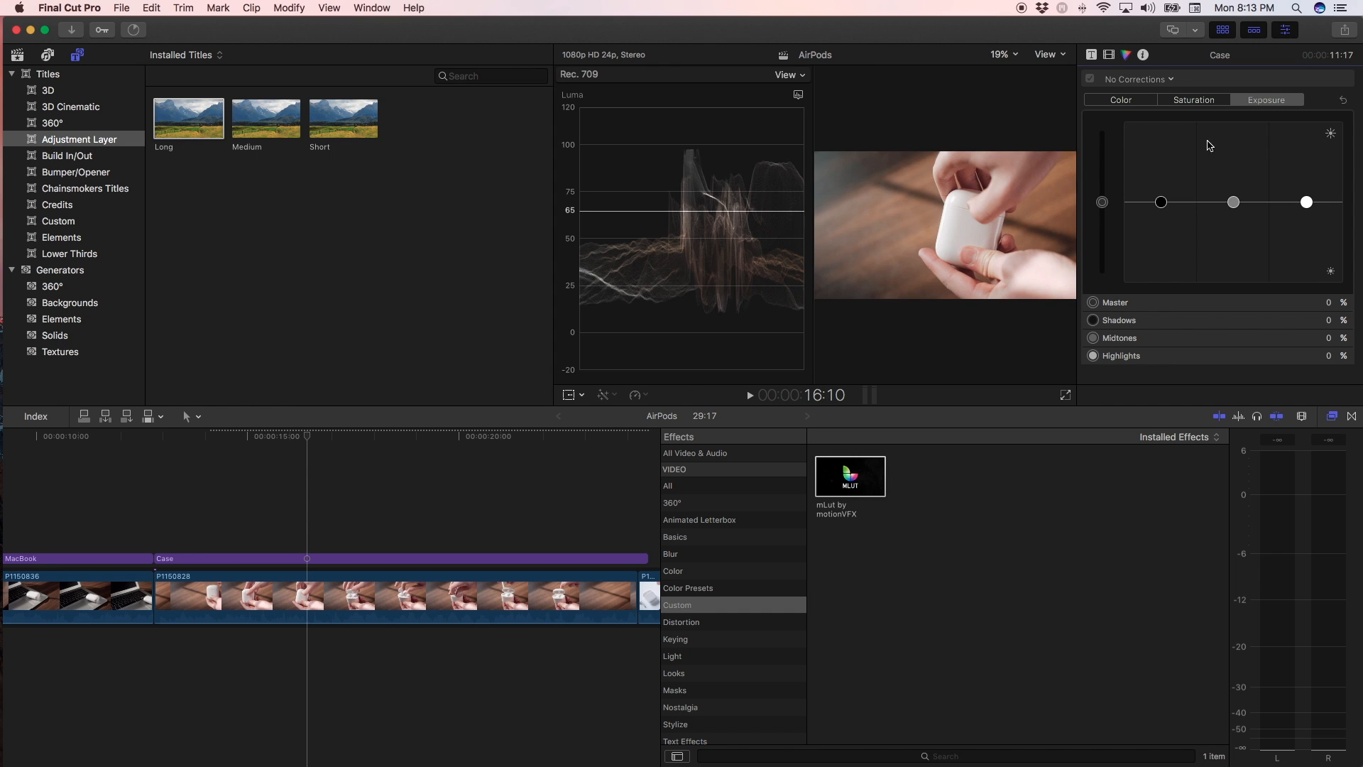
drag(1300, 203, 1306, 187)
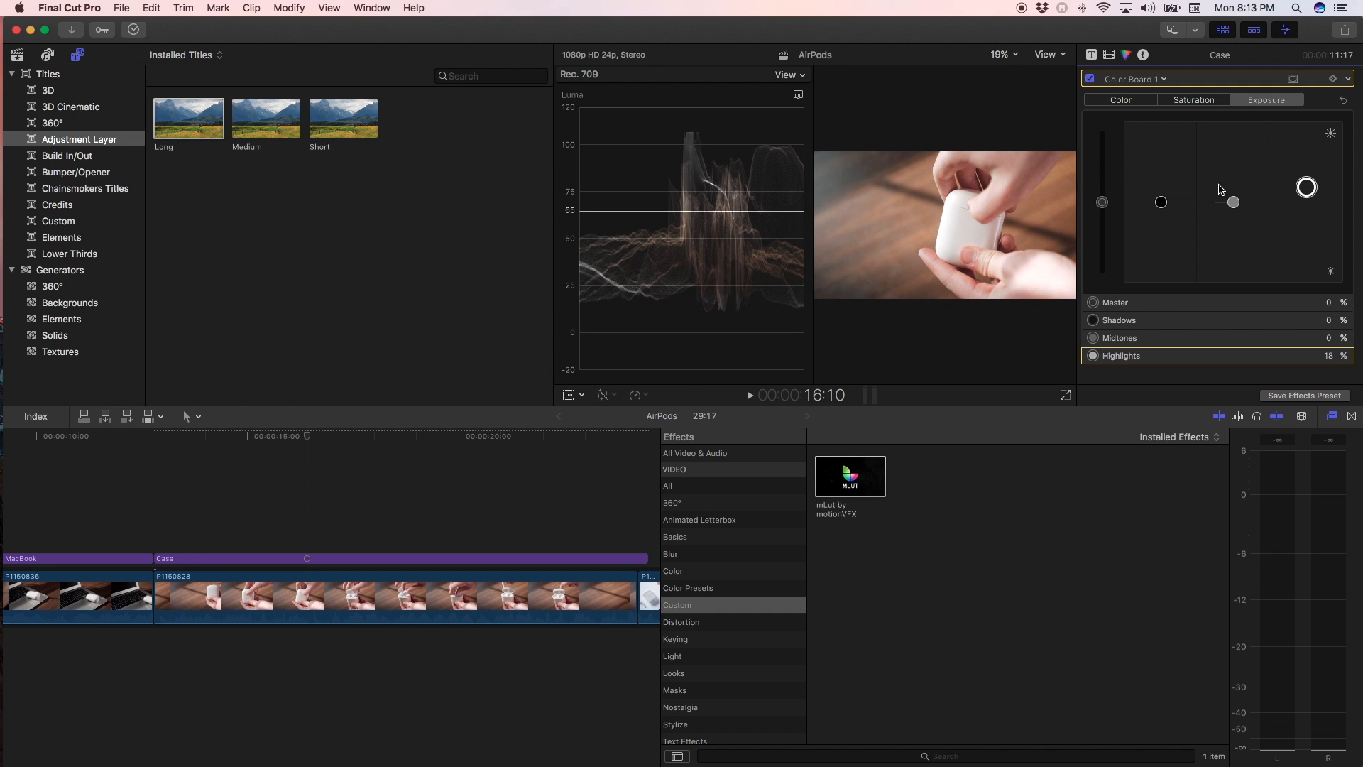
drag(1155, 206, 1169, 218)
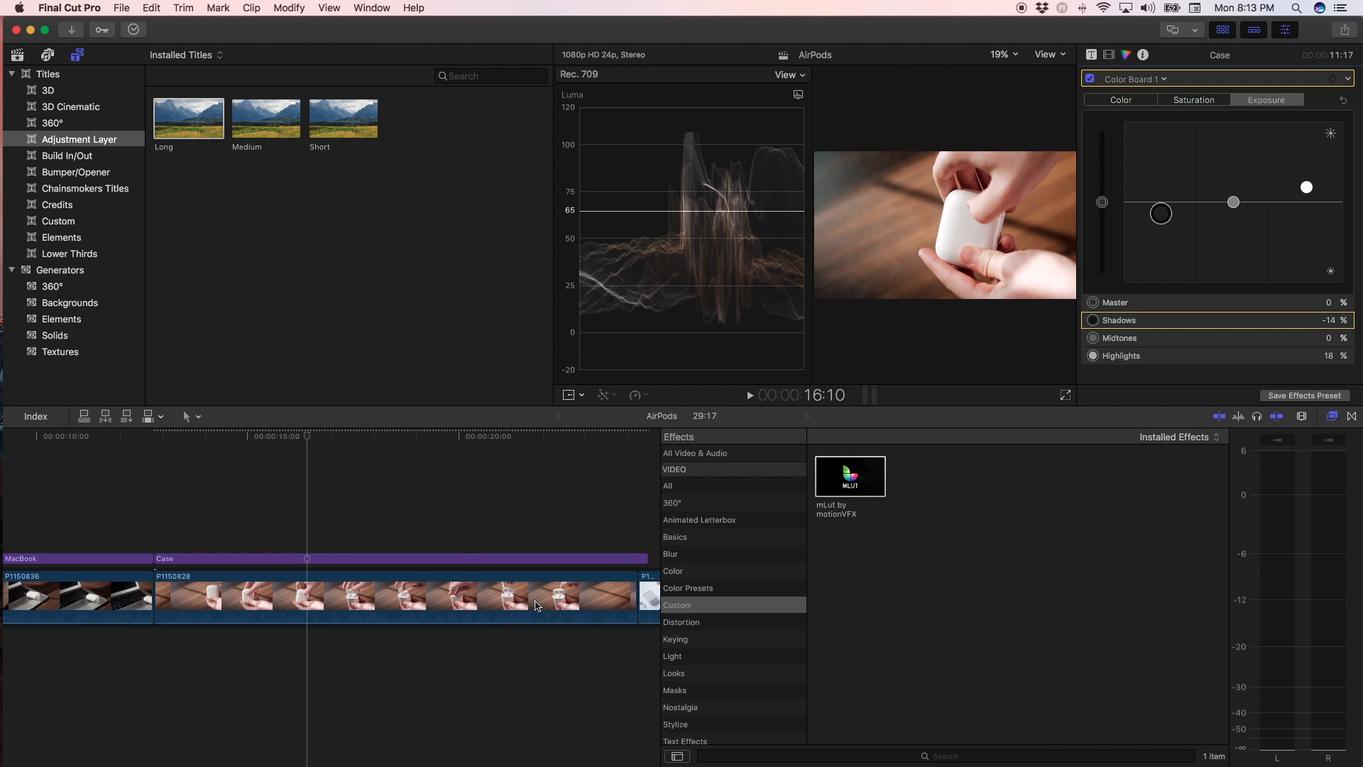
Trim the end of the Case adjustment layer to match the end of clip P1150828
key(super+6)
scroll(467, 576, right, 10)
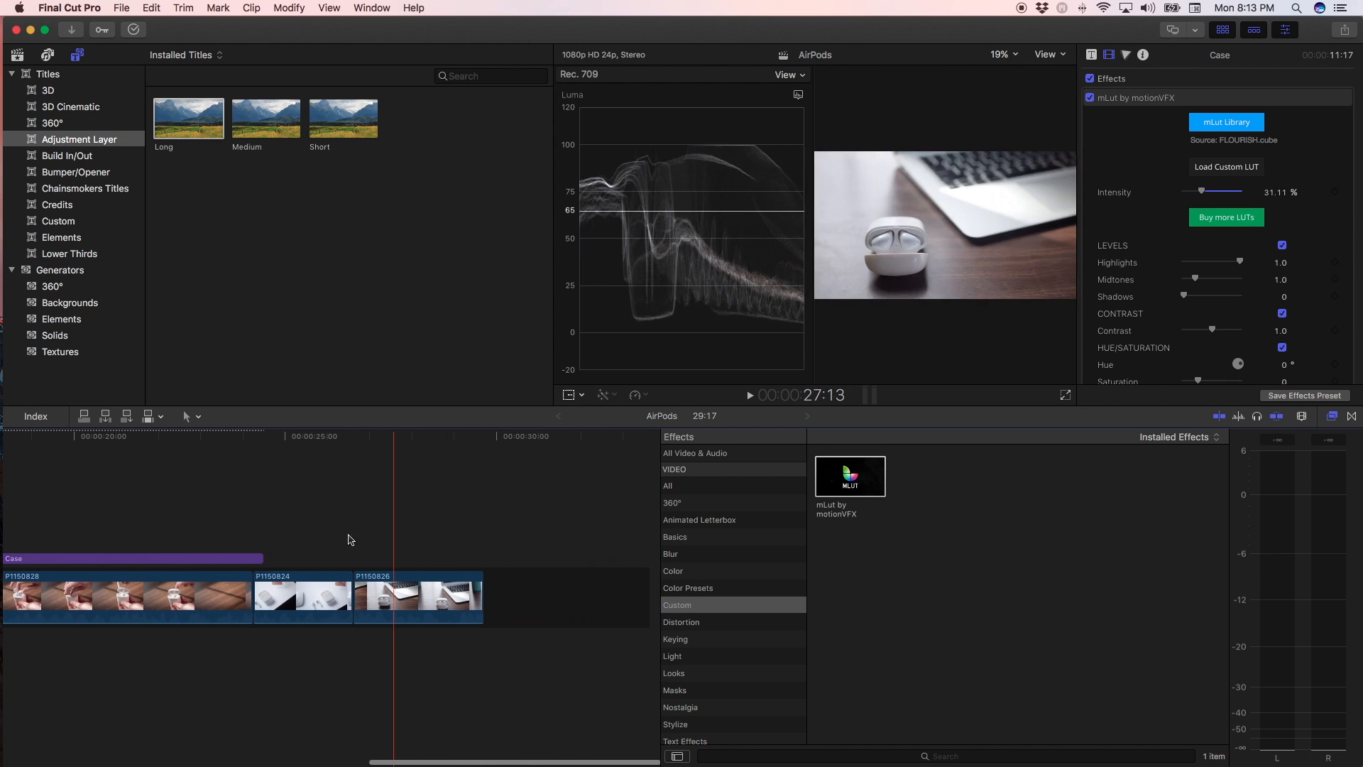
scroll(326, 515, left, 1)
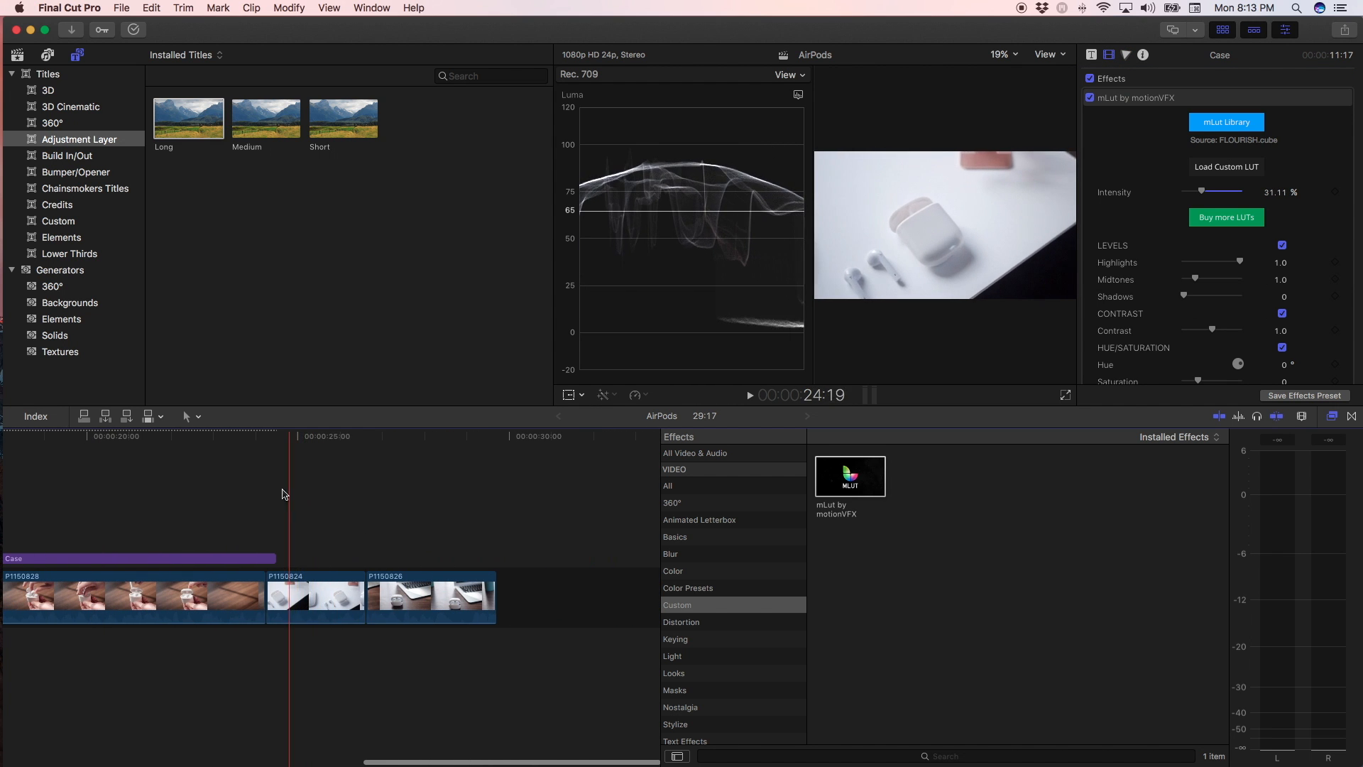
drag(276, 558, 249, 566)
Copy the Case adjustment layer above the start of clip P1150824, split it at that clip's end and delete the excess
click(248, 560)
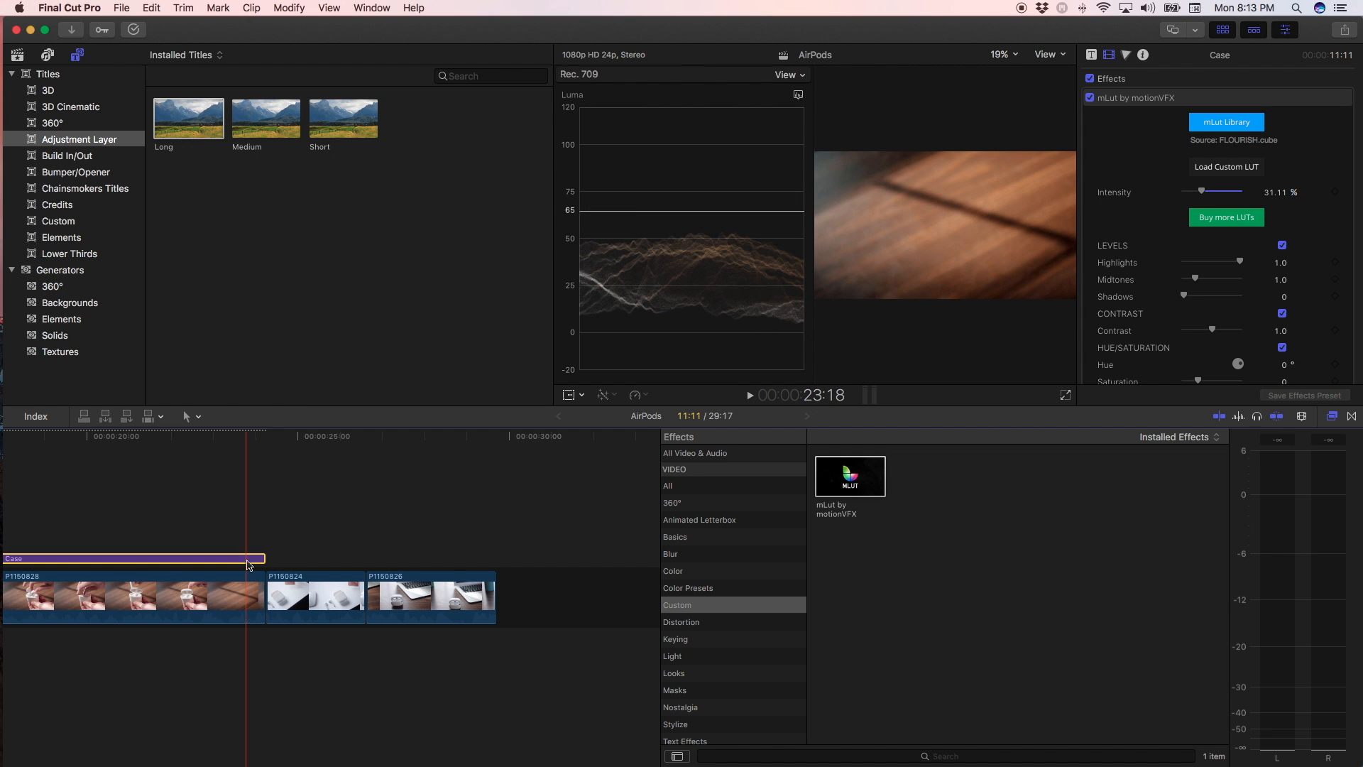
click(269, 524)
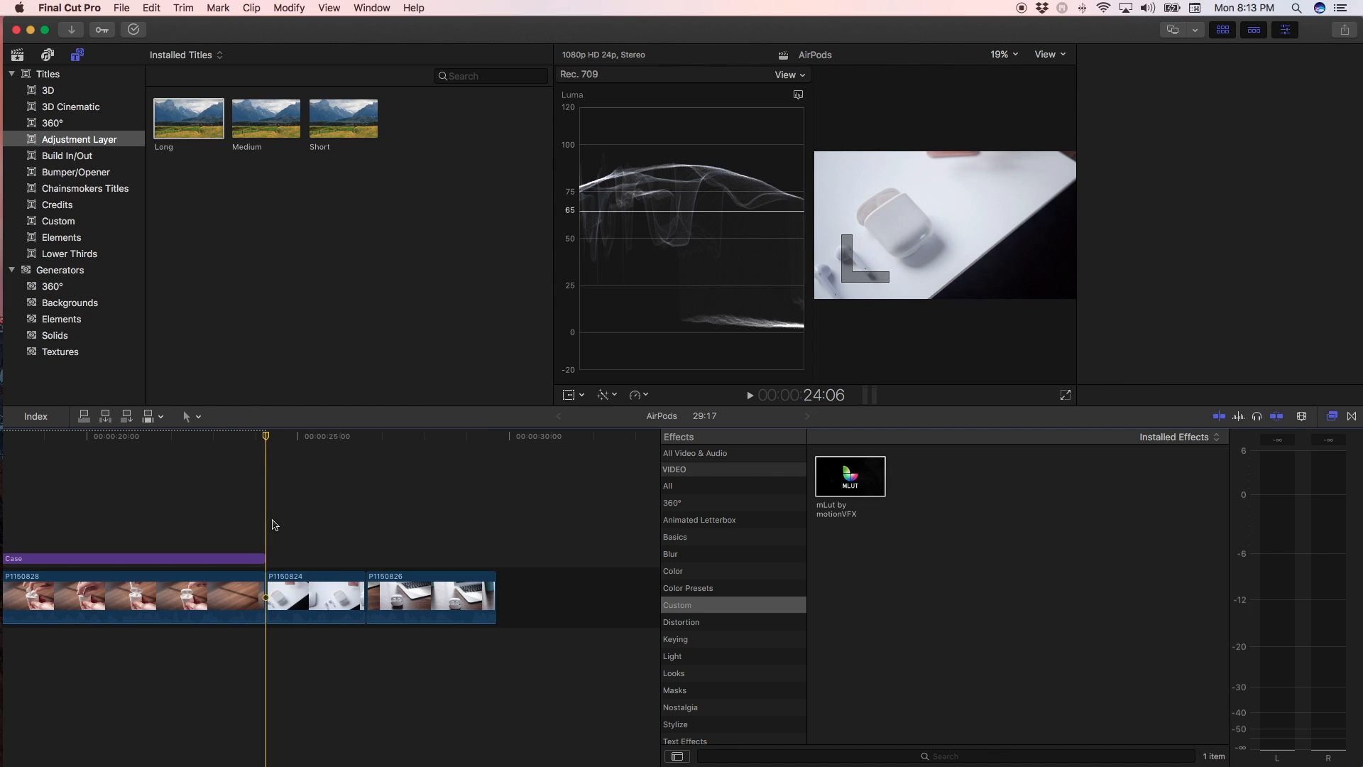
key(super+v)
scroll(278, 538, left, 3)
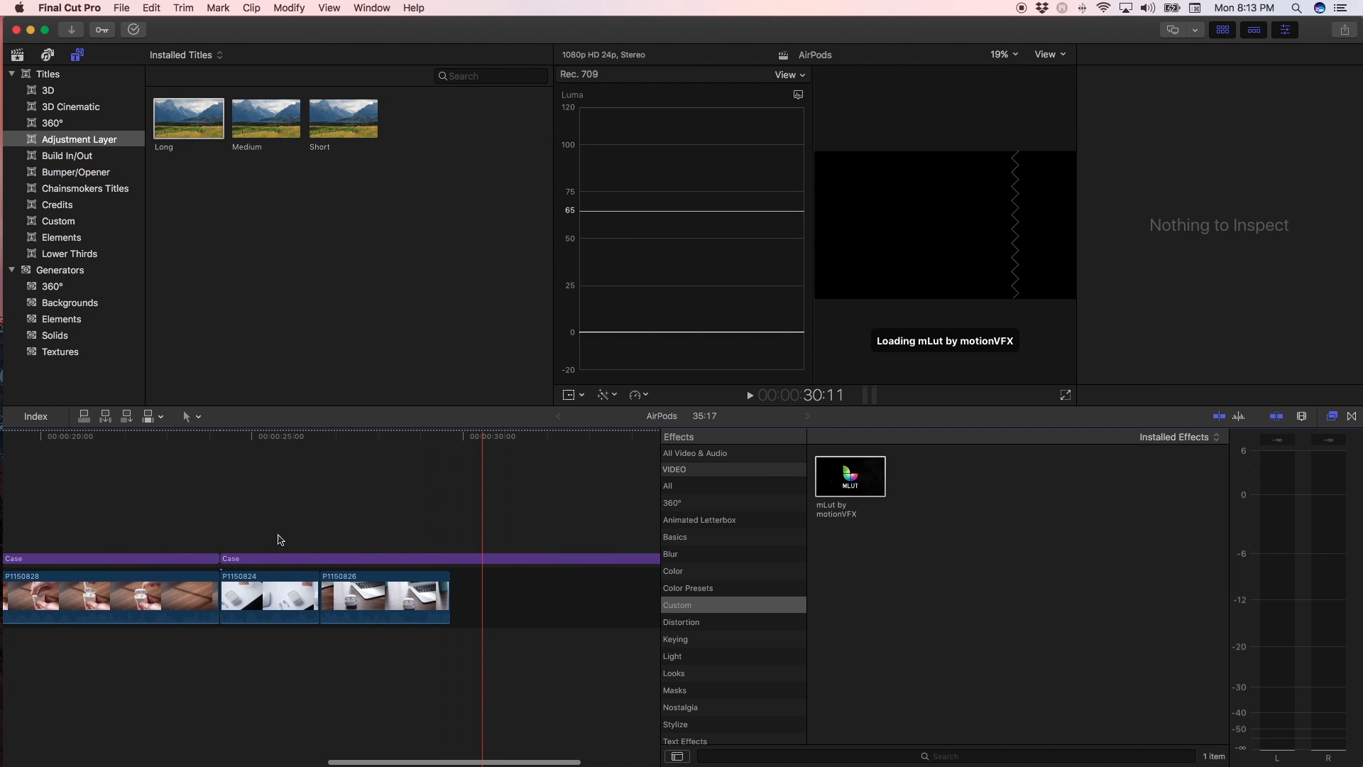
click(321, 558)
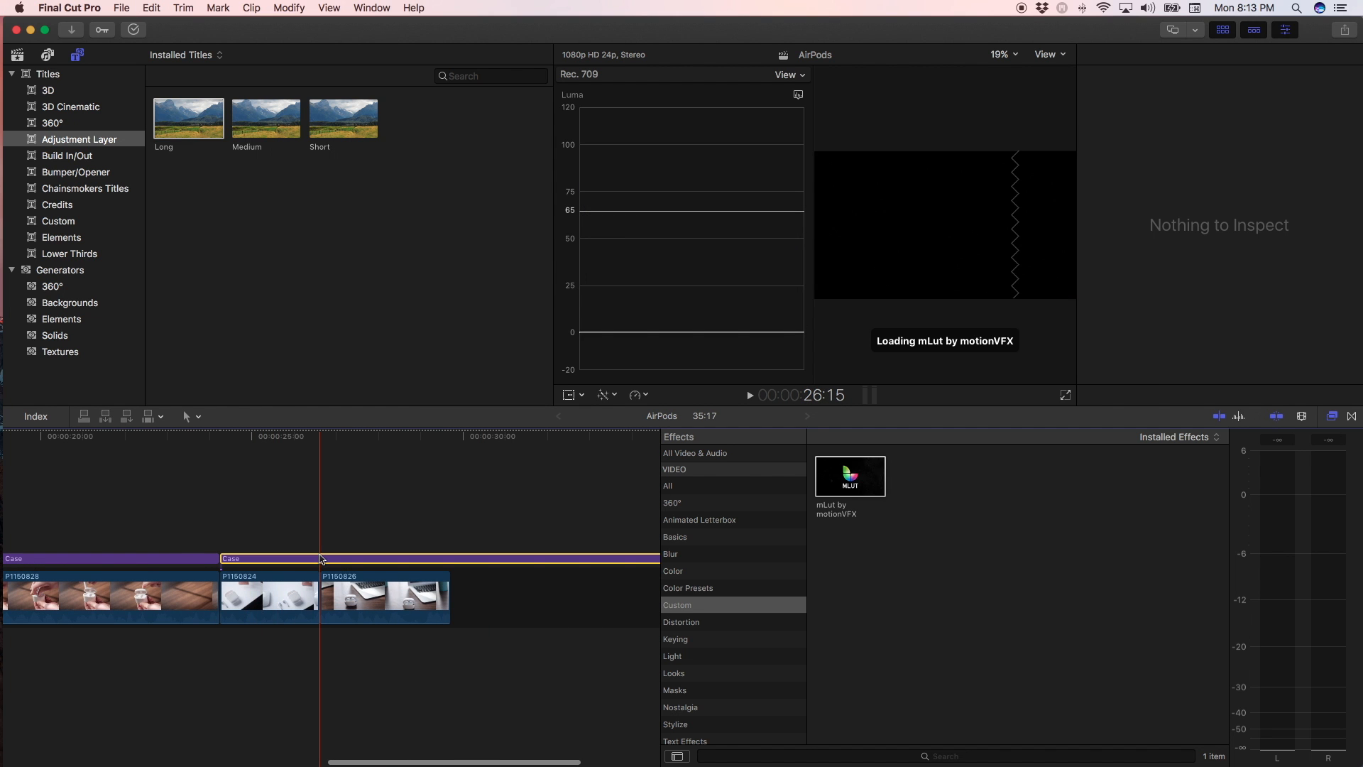
key(super+b)
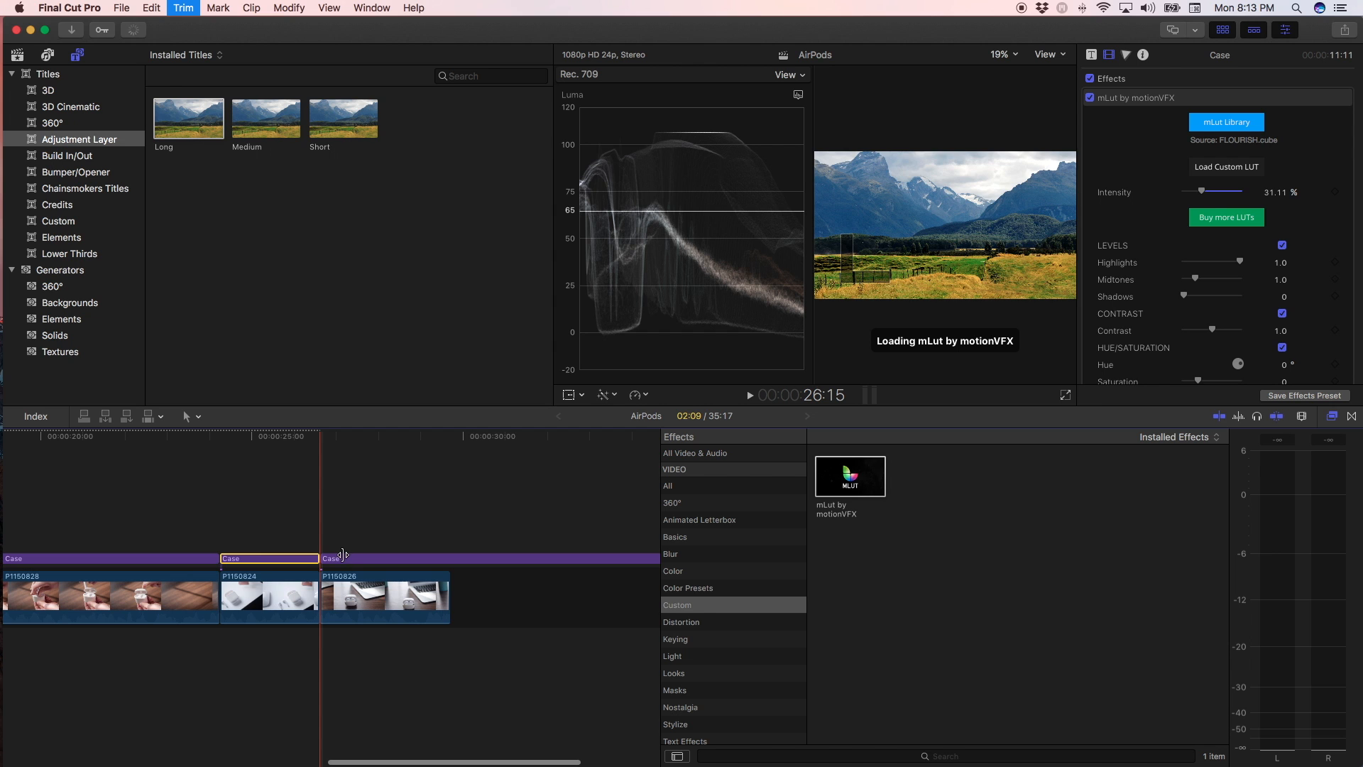
click(345, 561)
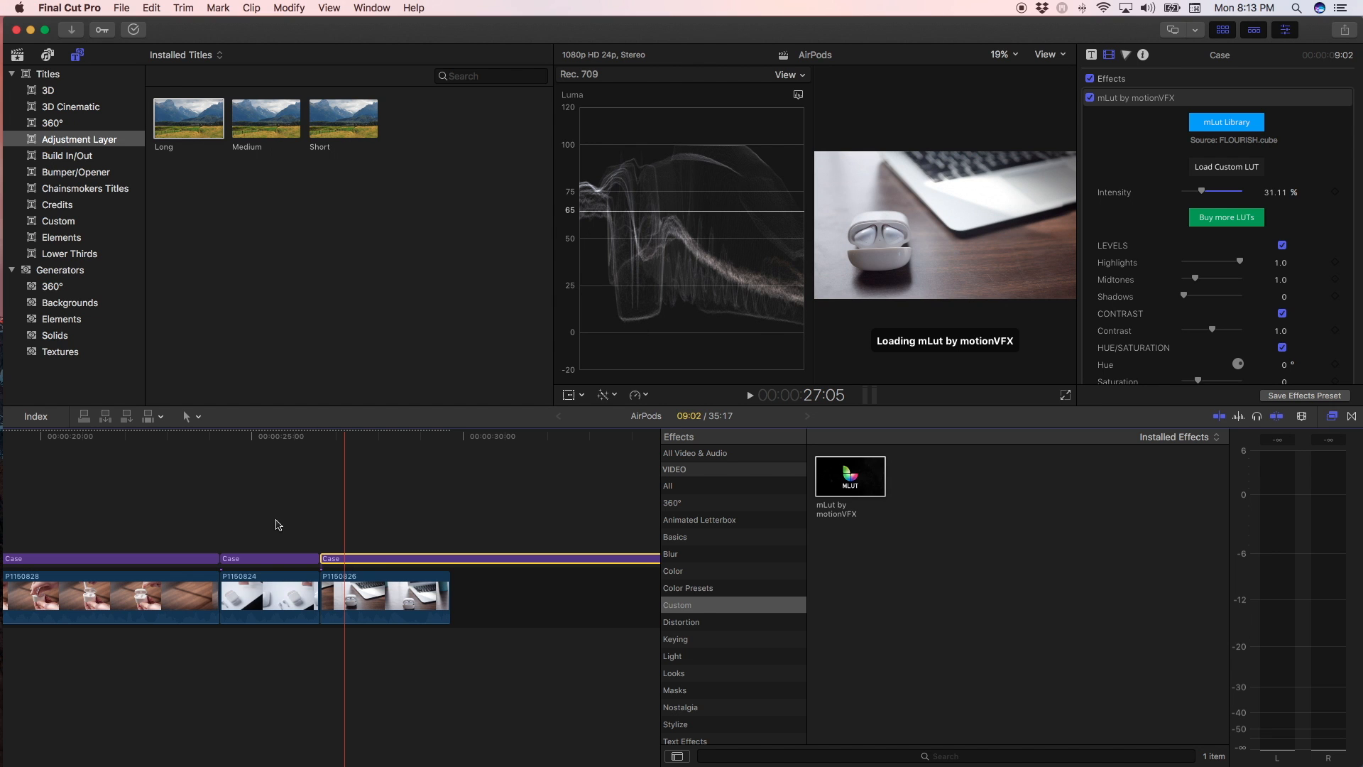
key(Delete)
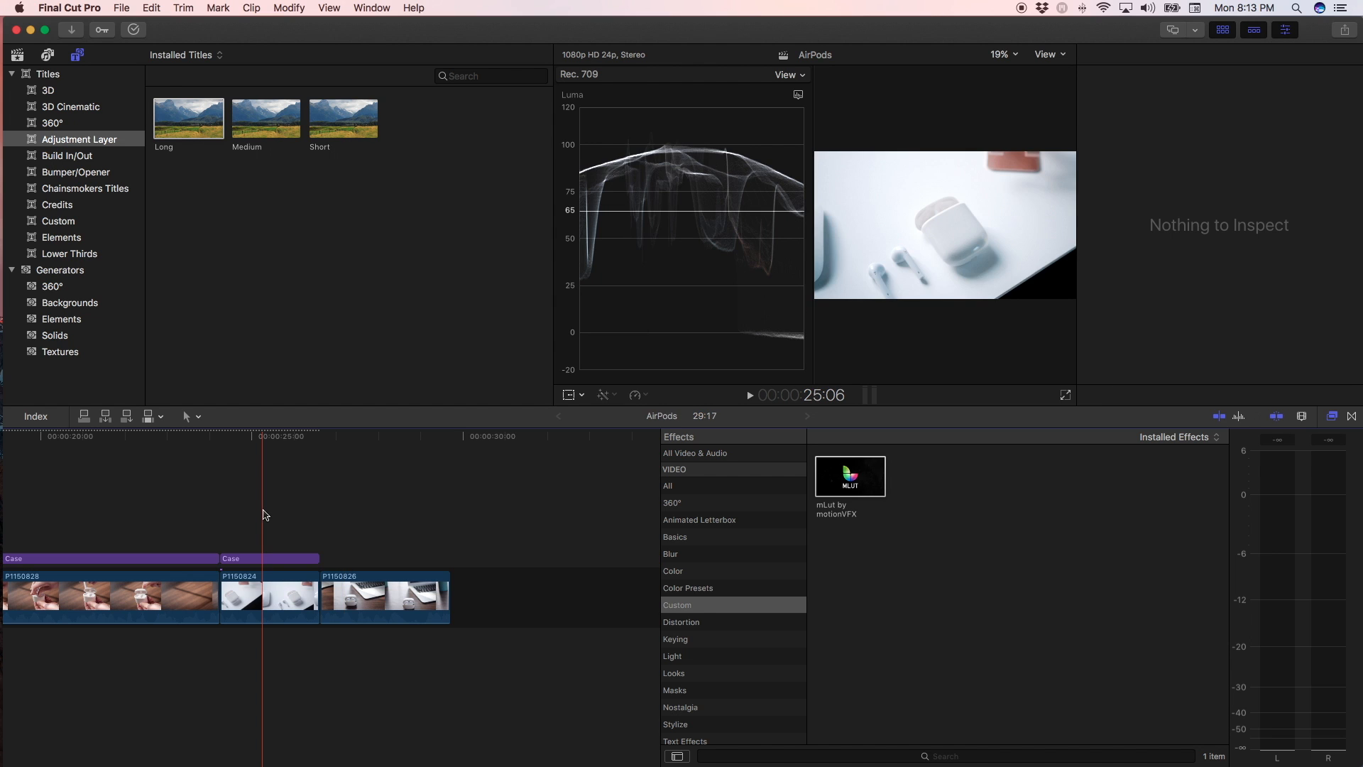
Set the exposure of the adjustment layer above P1150824 to -44% for shadows and -5% for highlights, using the luma waveform
click(263, 510)
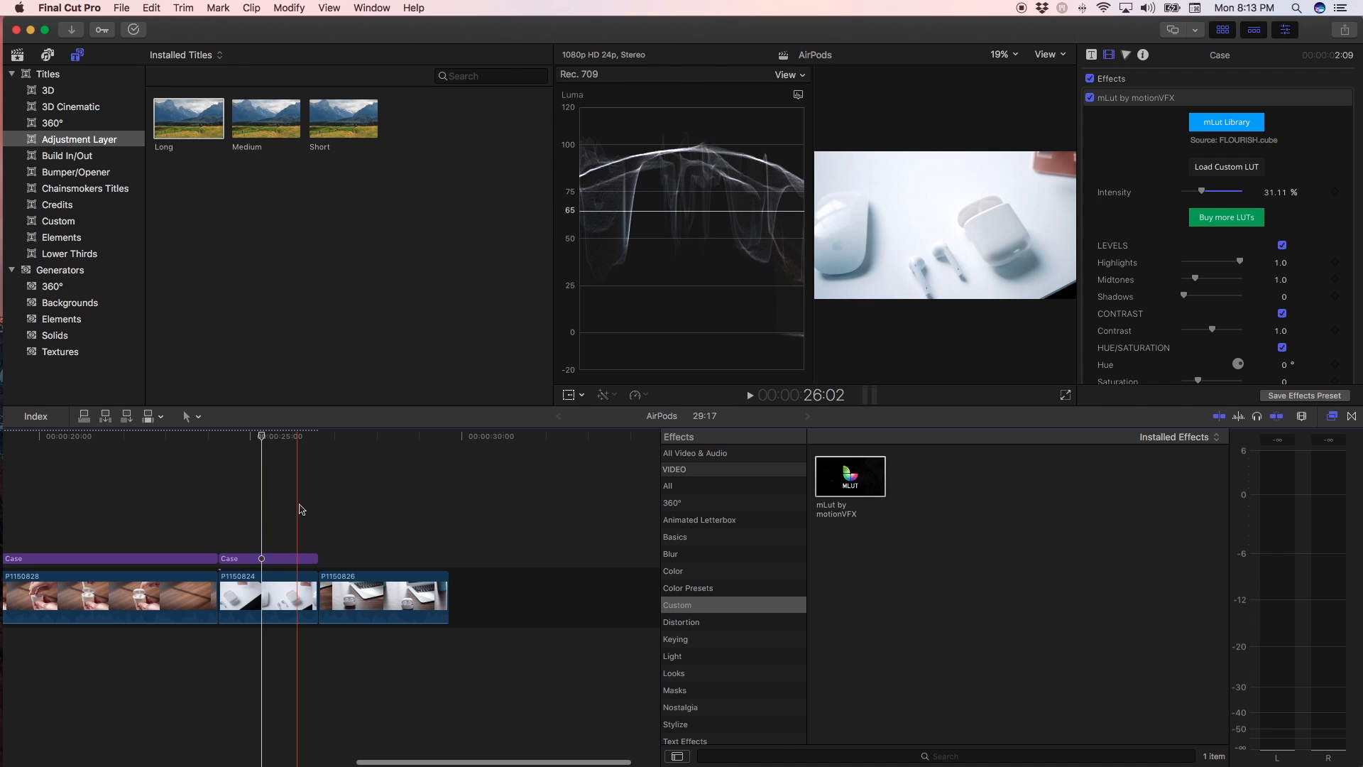
key(super+7)
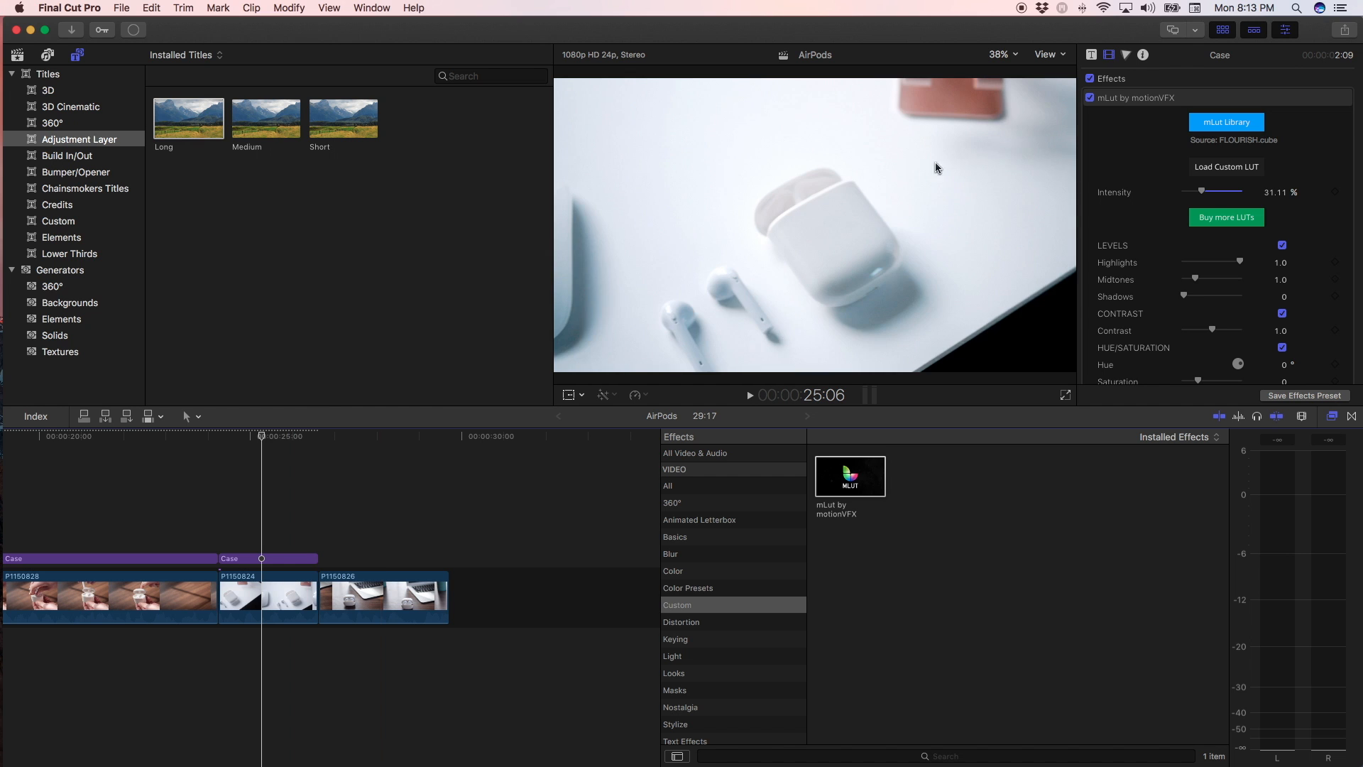
click(1128, 55)
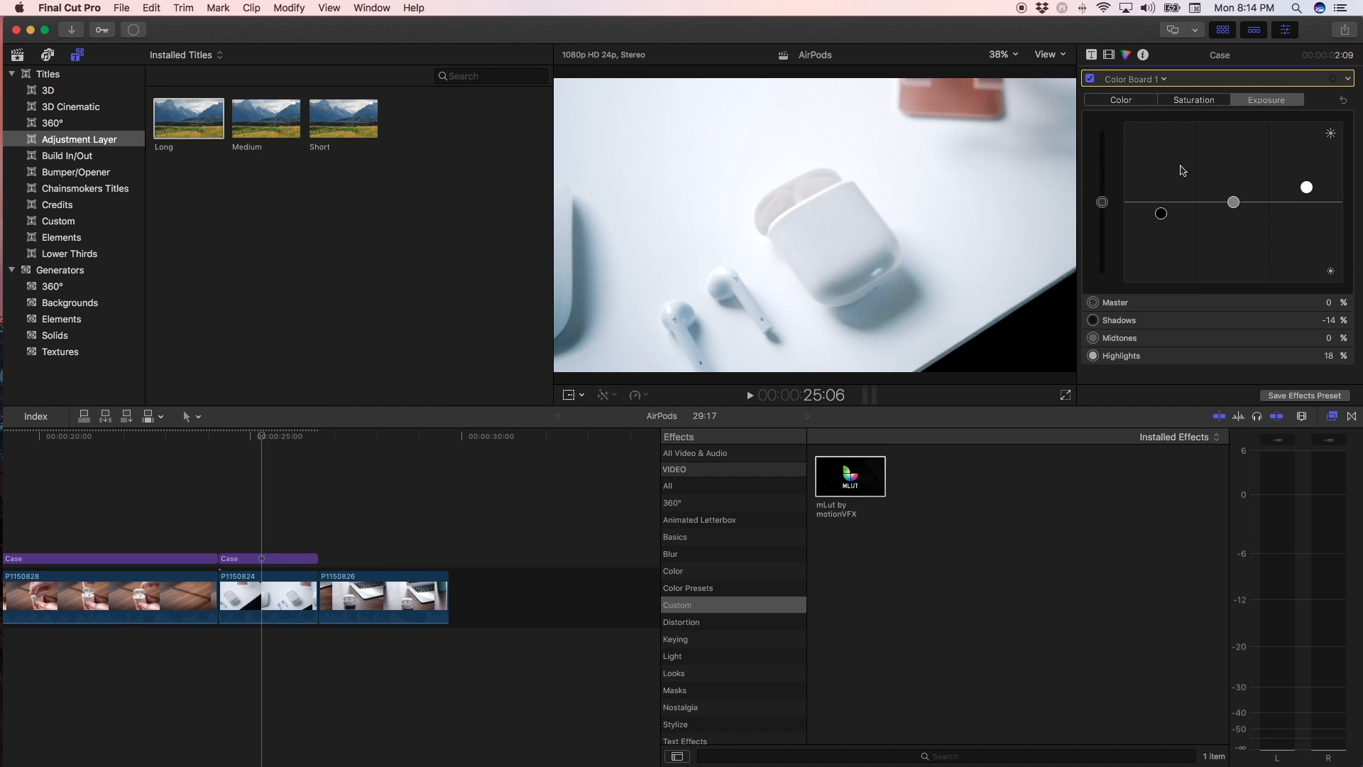
key(super+7)
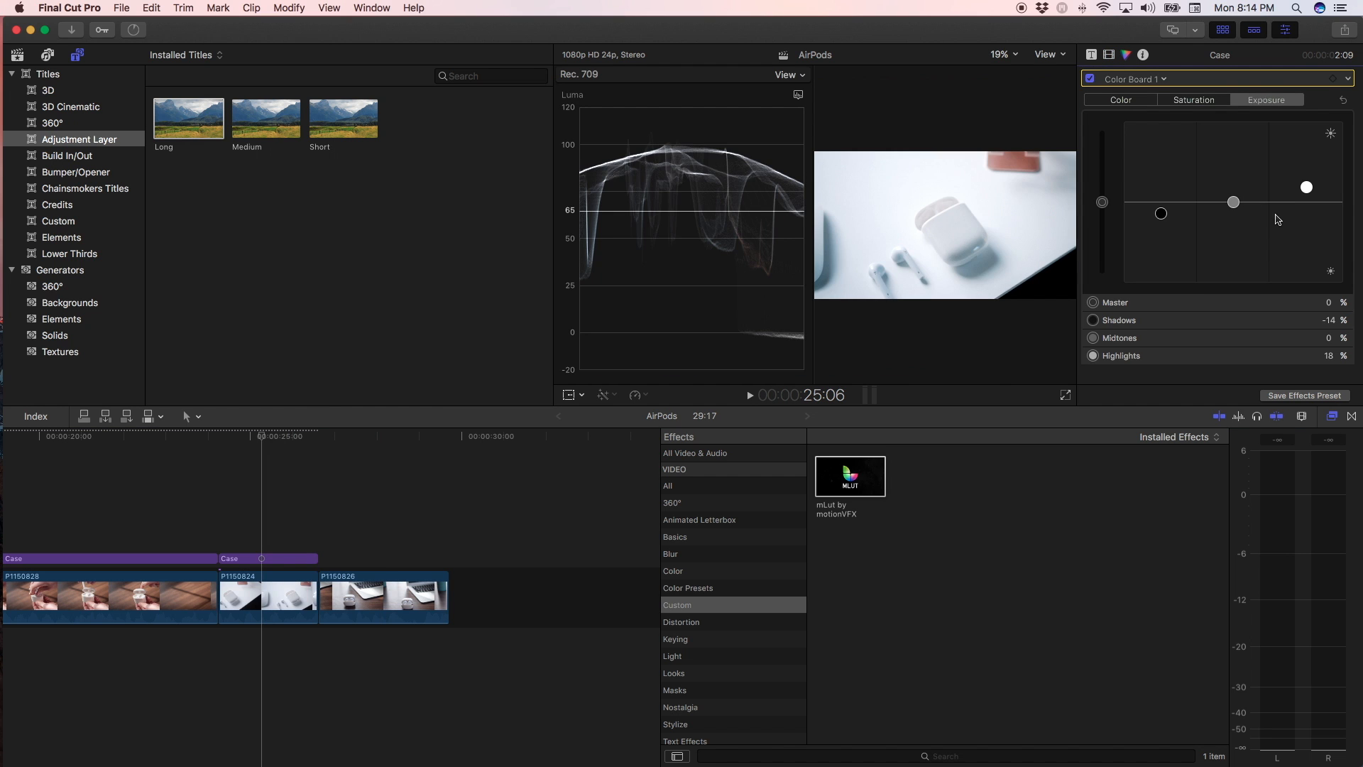
drag(1162, 214, 1173, 243)
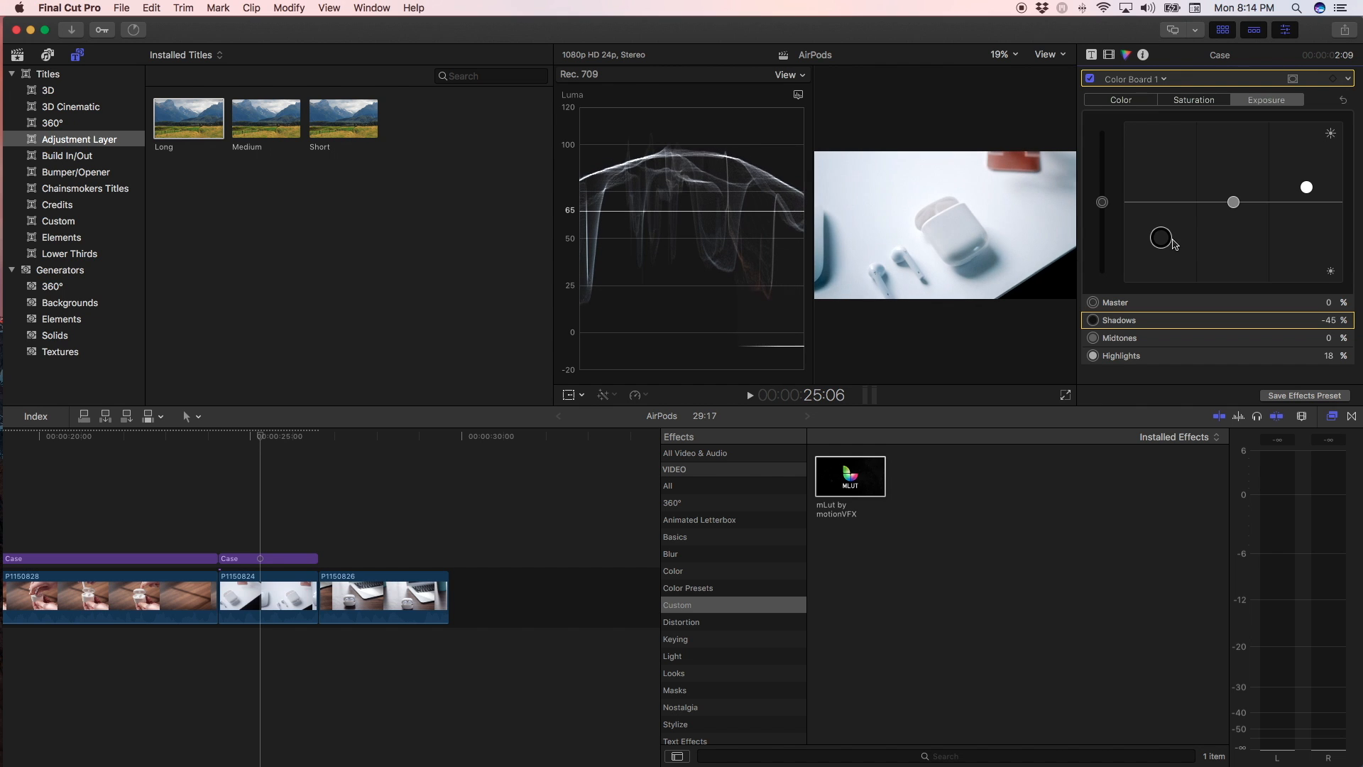
drag(1306, 196, 1315, 215)
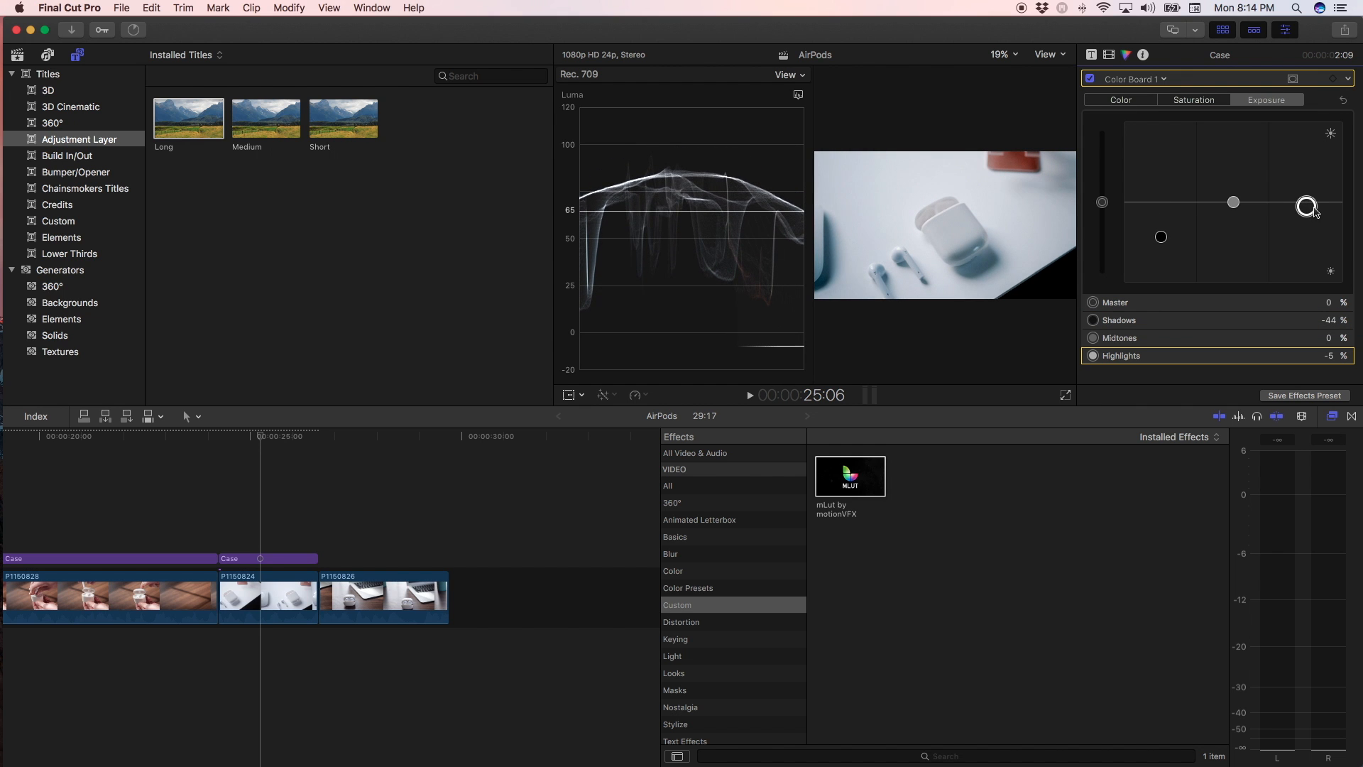
key(super+7)
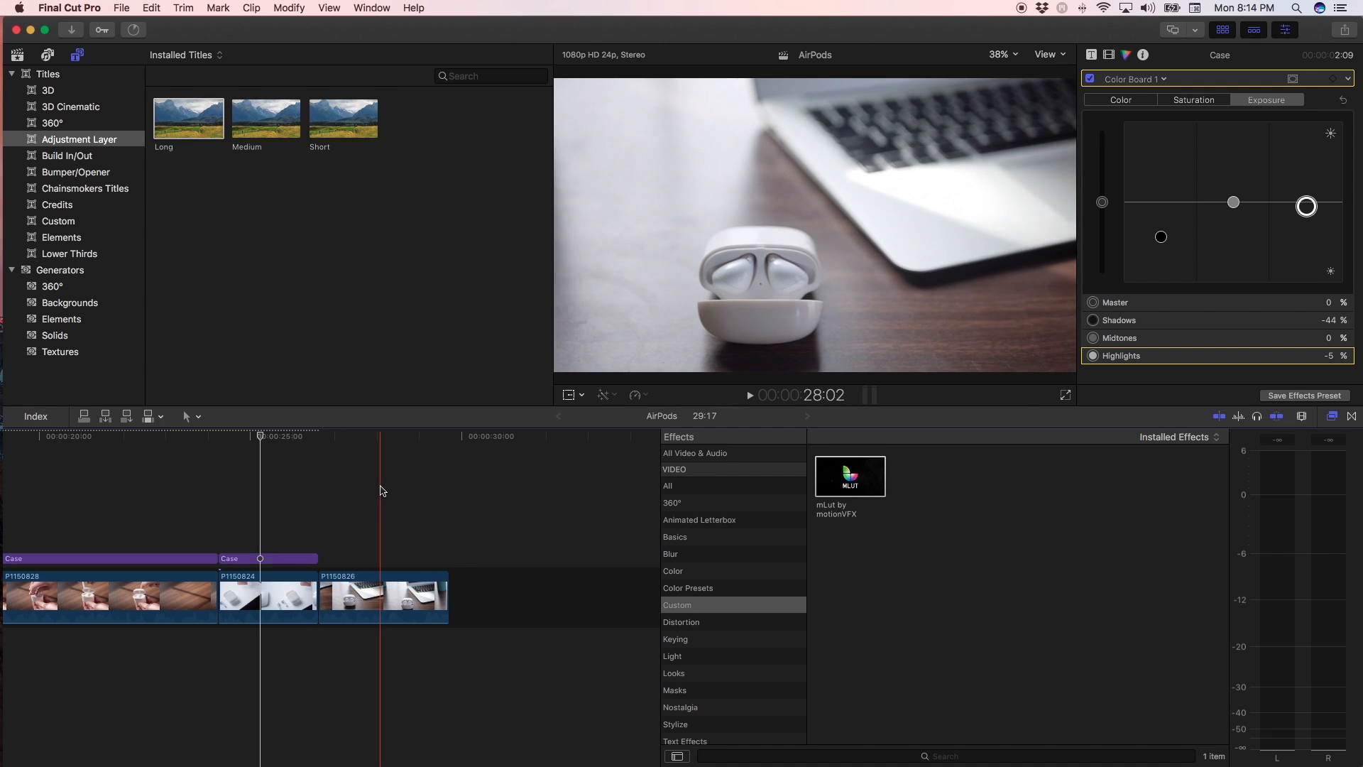
Copy the MacBook adjustment layer from above P1150836 to the start of clip P1150826 and trim its end to match that clip
scroll(381, 491, left, 10)
scroll(382, 491, left, 5)
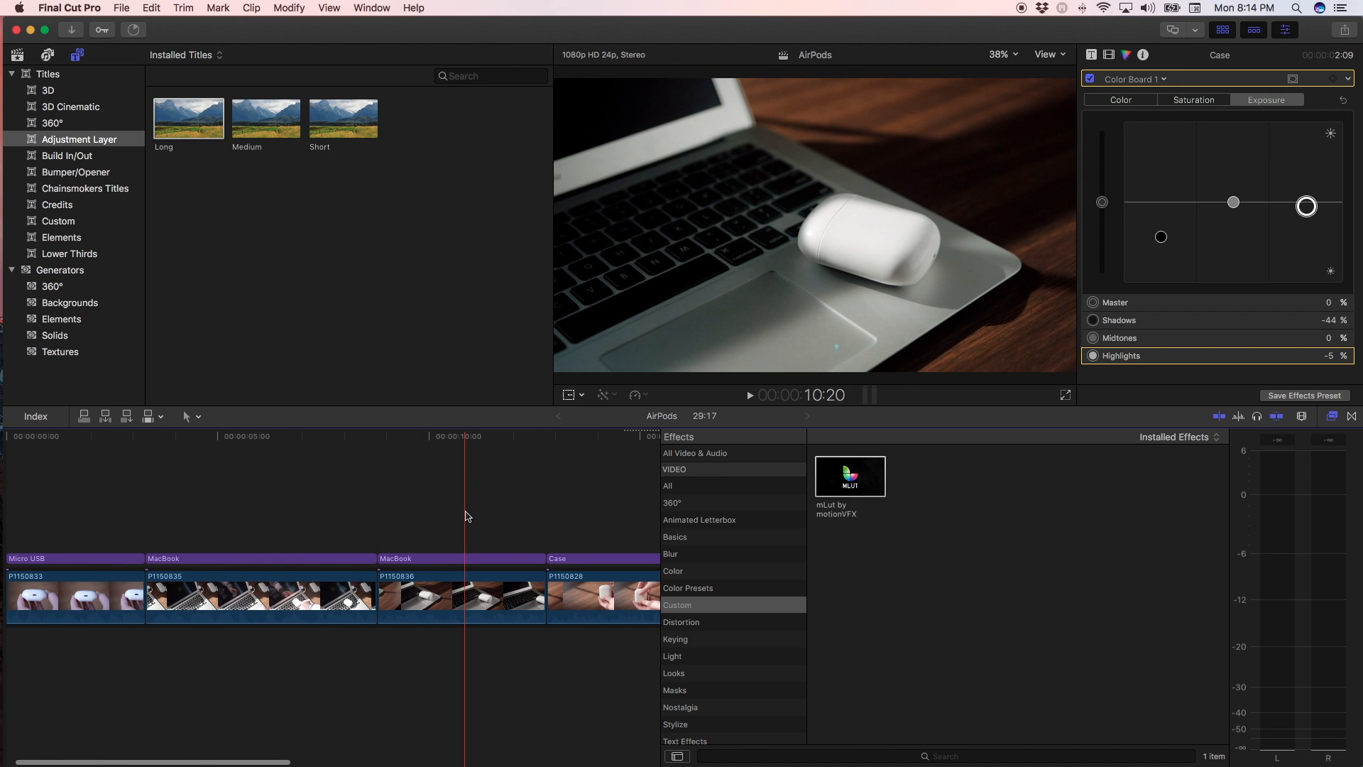
click(473, 561)
scroll(473, 560, right, 10)
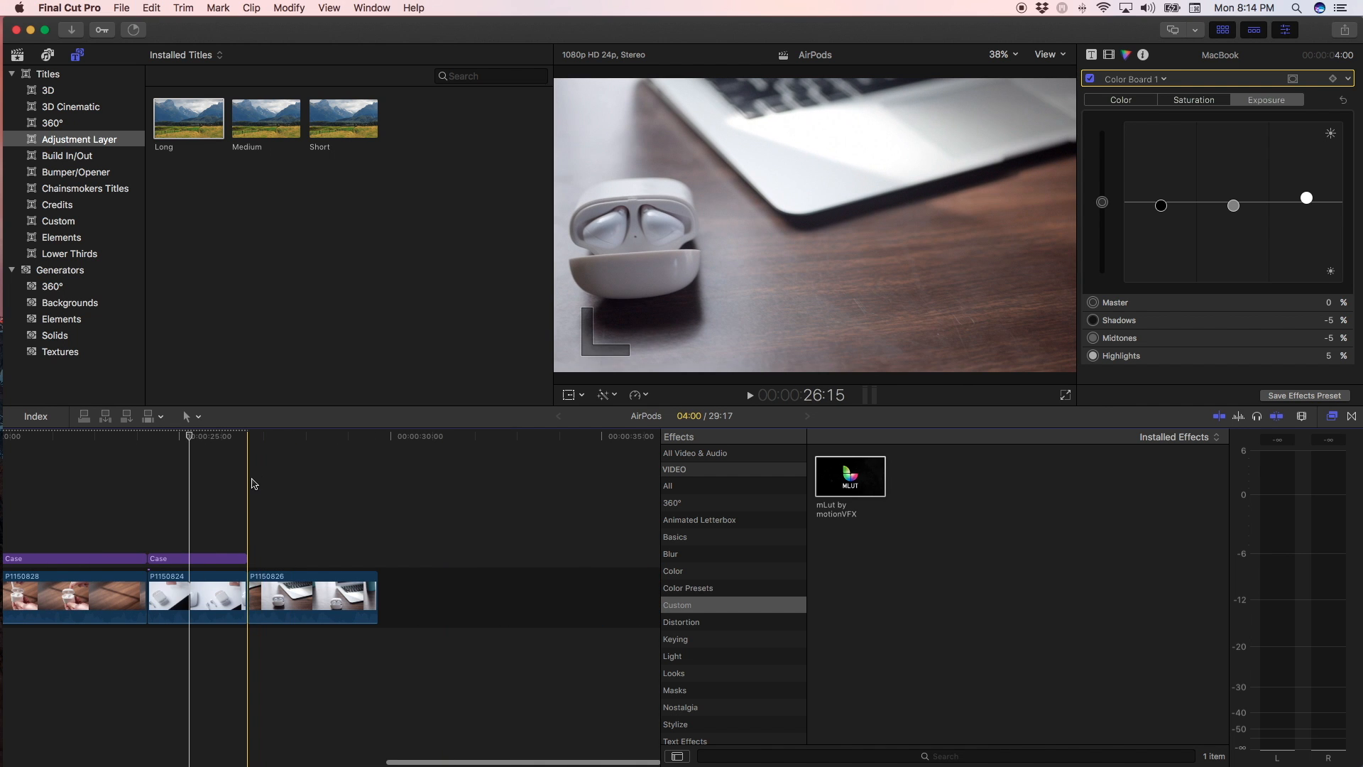
click(251, 484)
key(super+z)
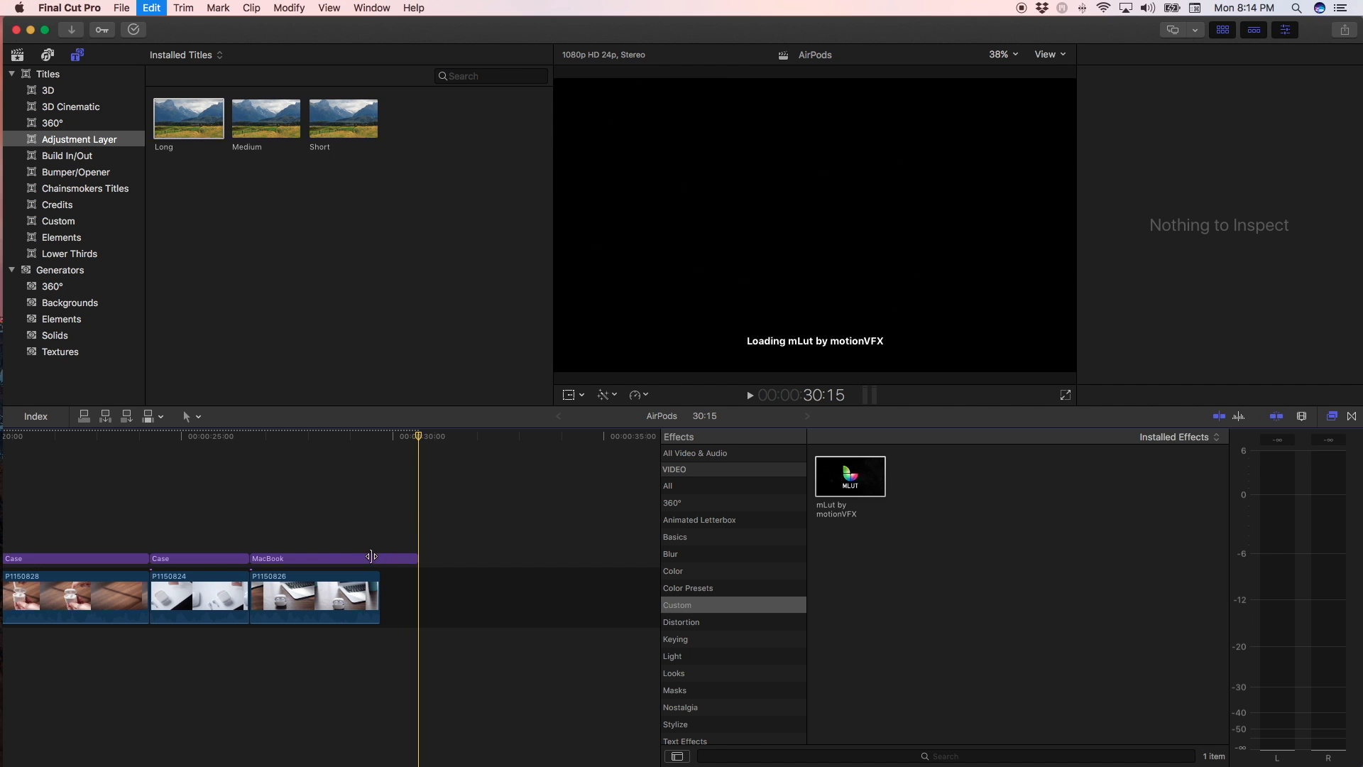
click(293, 557)
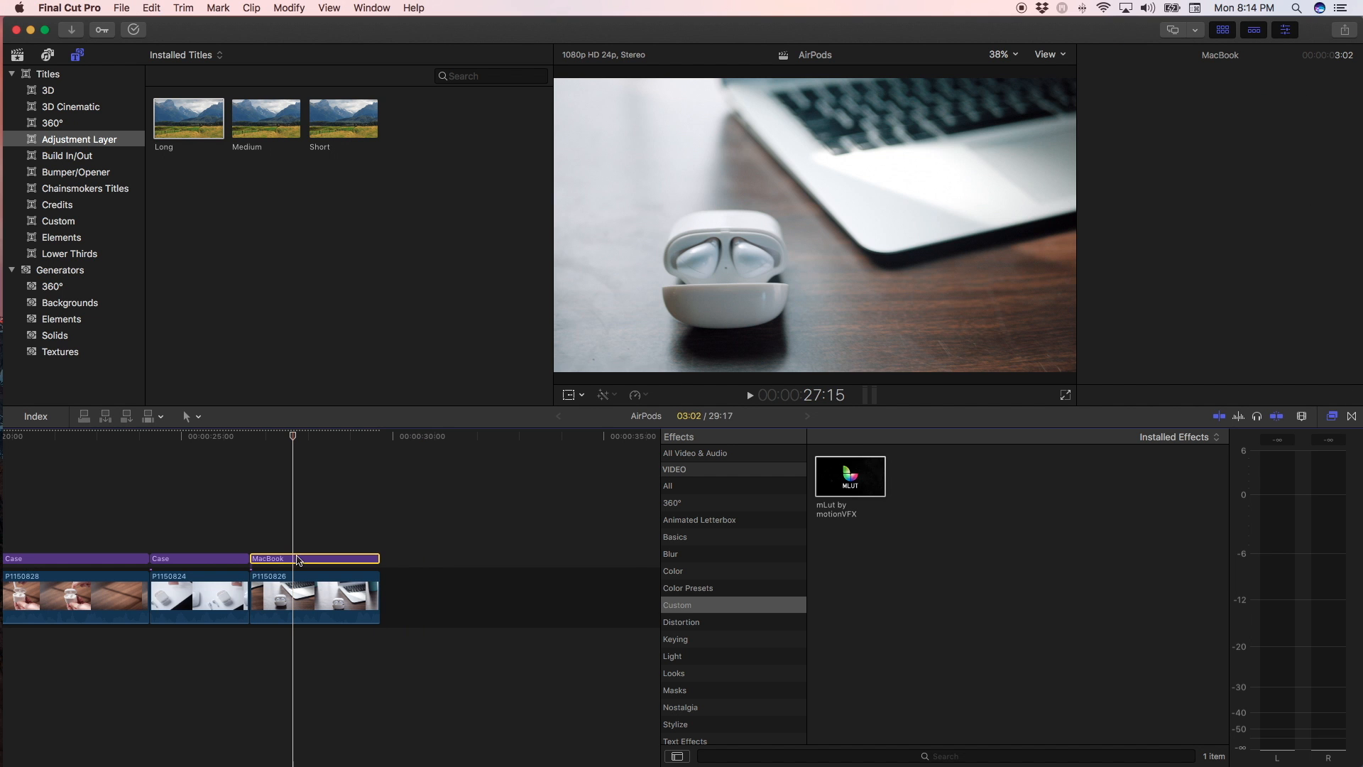
Set the highlights exposure of the MacBook adjustment layer above clip P1150826 to -24%
drag(1310, 203, 1320, 224)
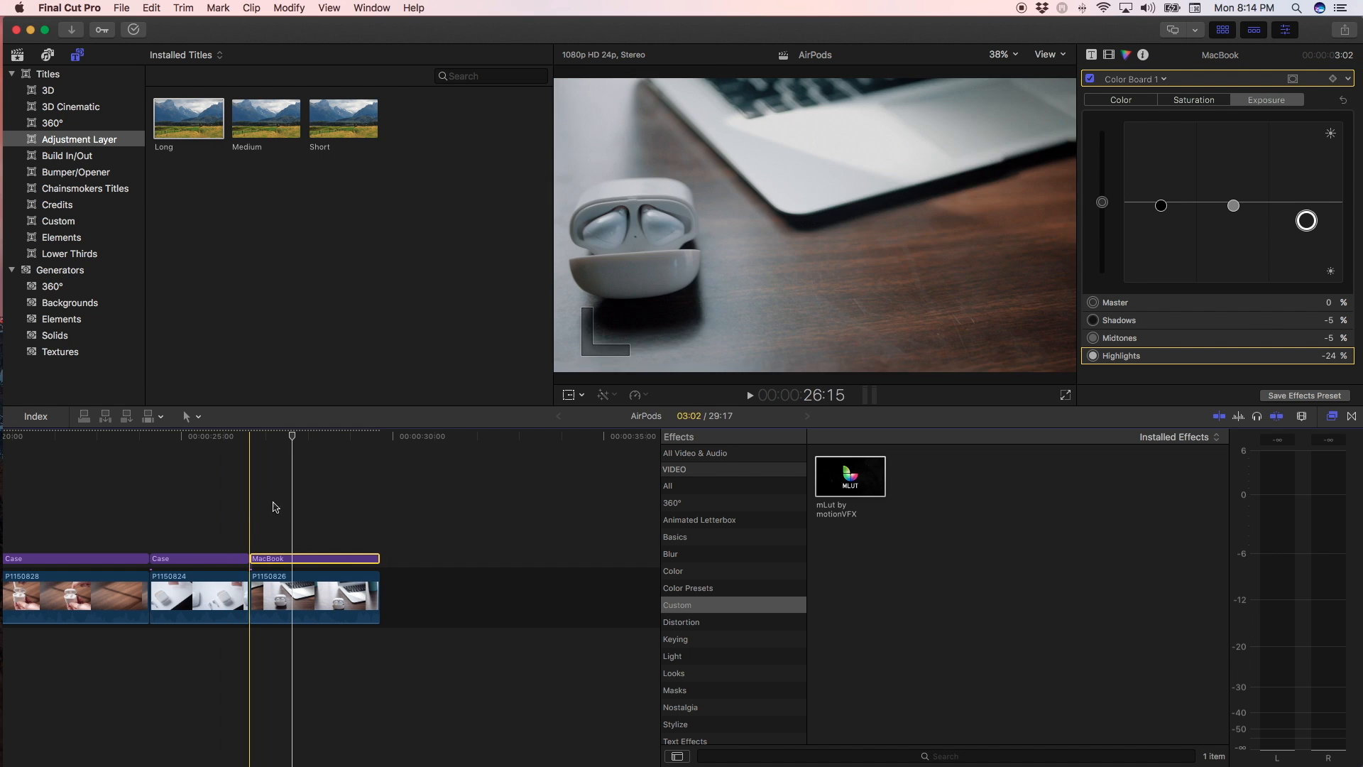
Review the graded sequence by skimming across the timeline and playing it back from within the first clip, P1150833
scroll(298, 497, left, 10)
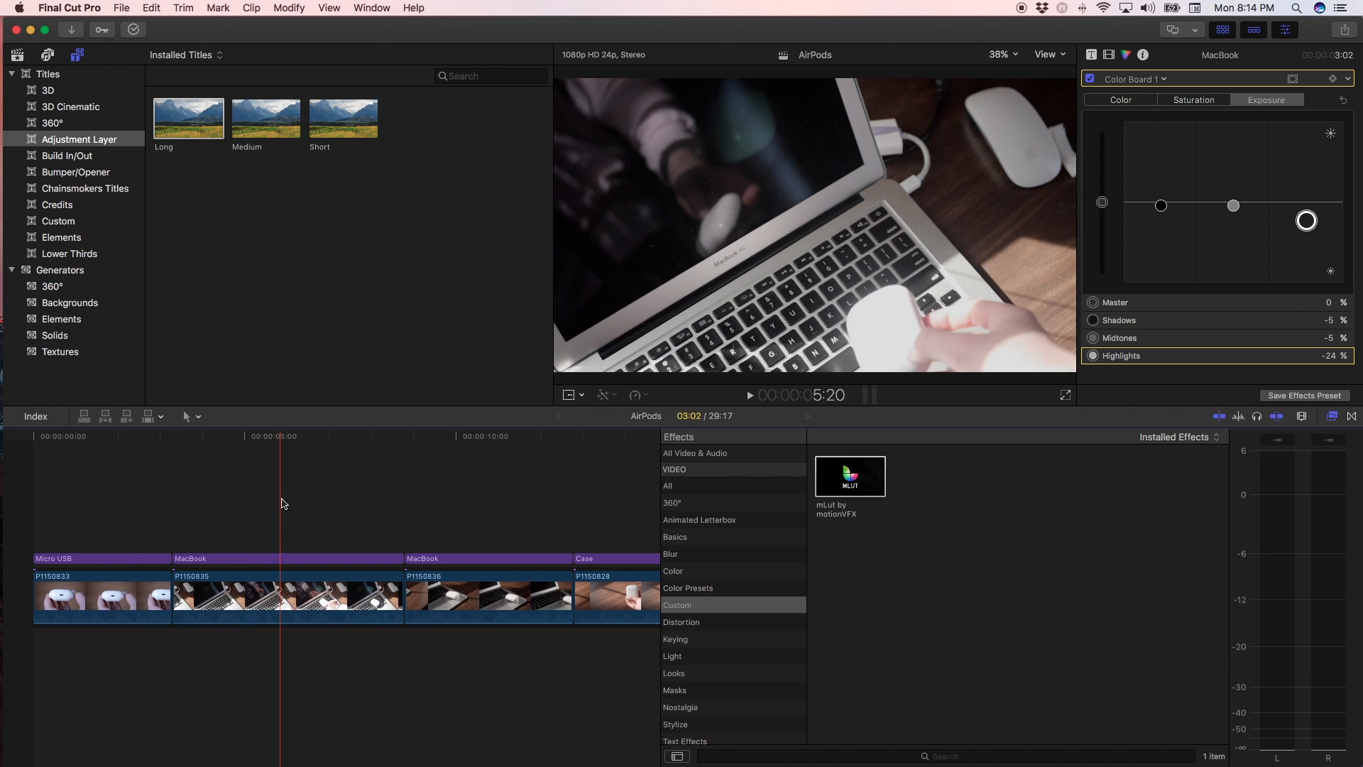
scroll(376, 493, right, 5)
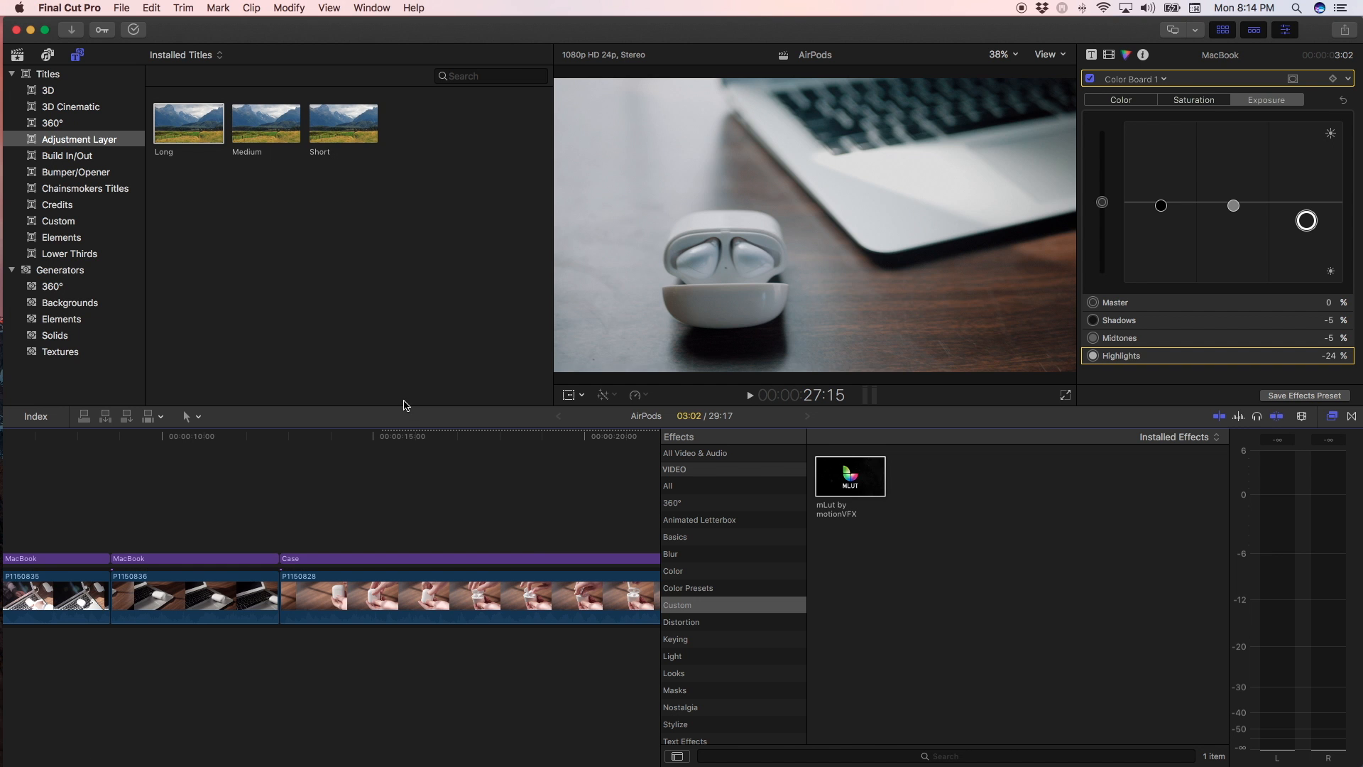
scroll(529, 546, right, 5)
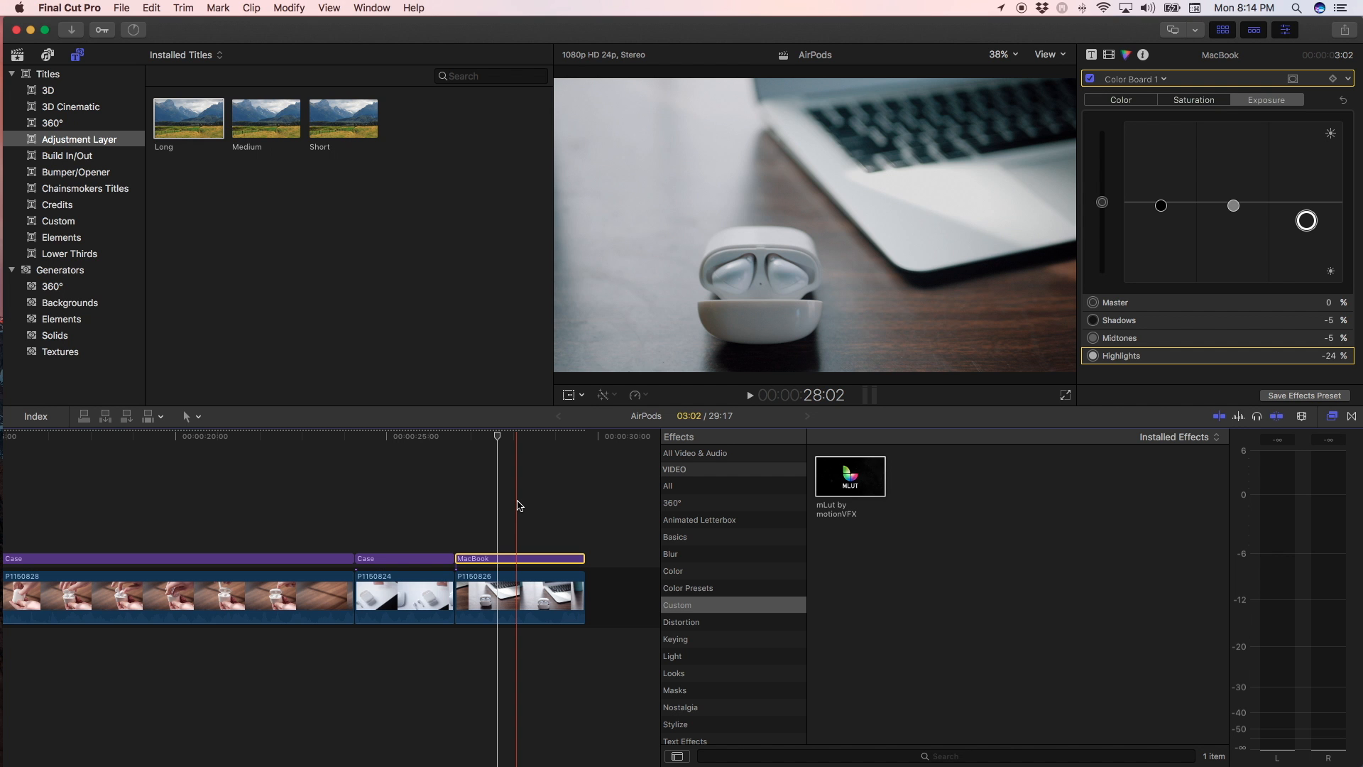
scroll(213, 504, left, 10)
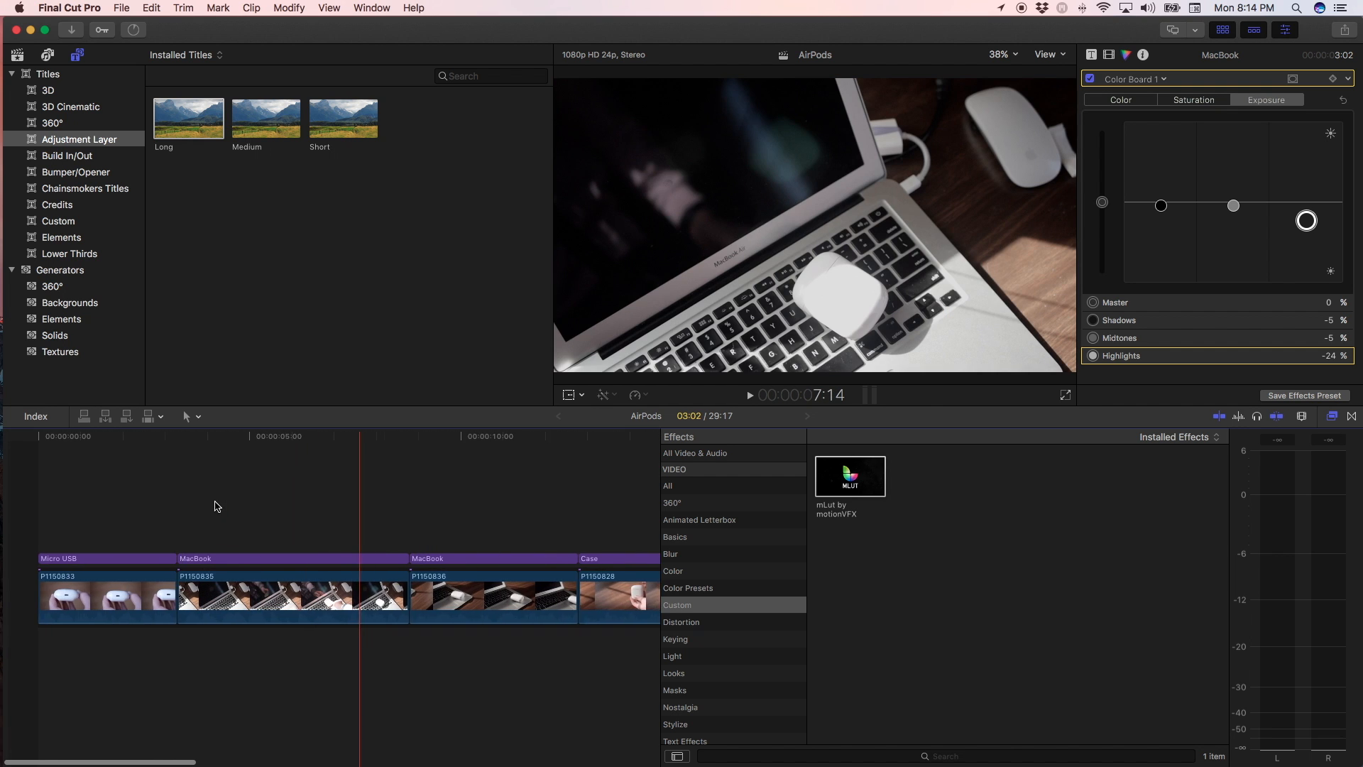
click(97, 495)
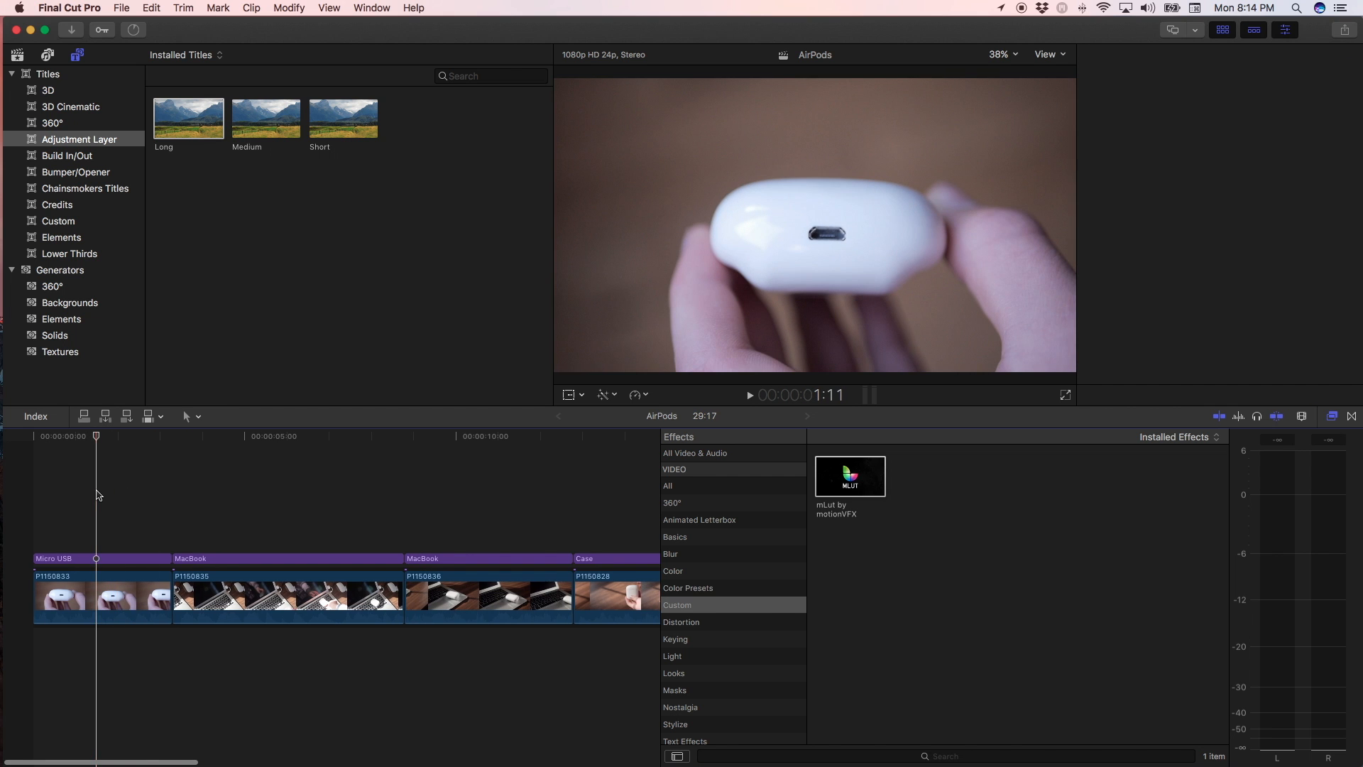
key(space)
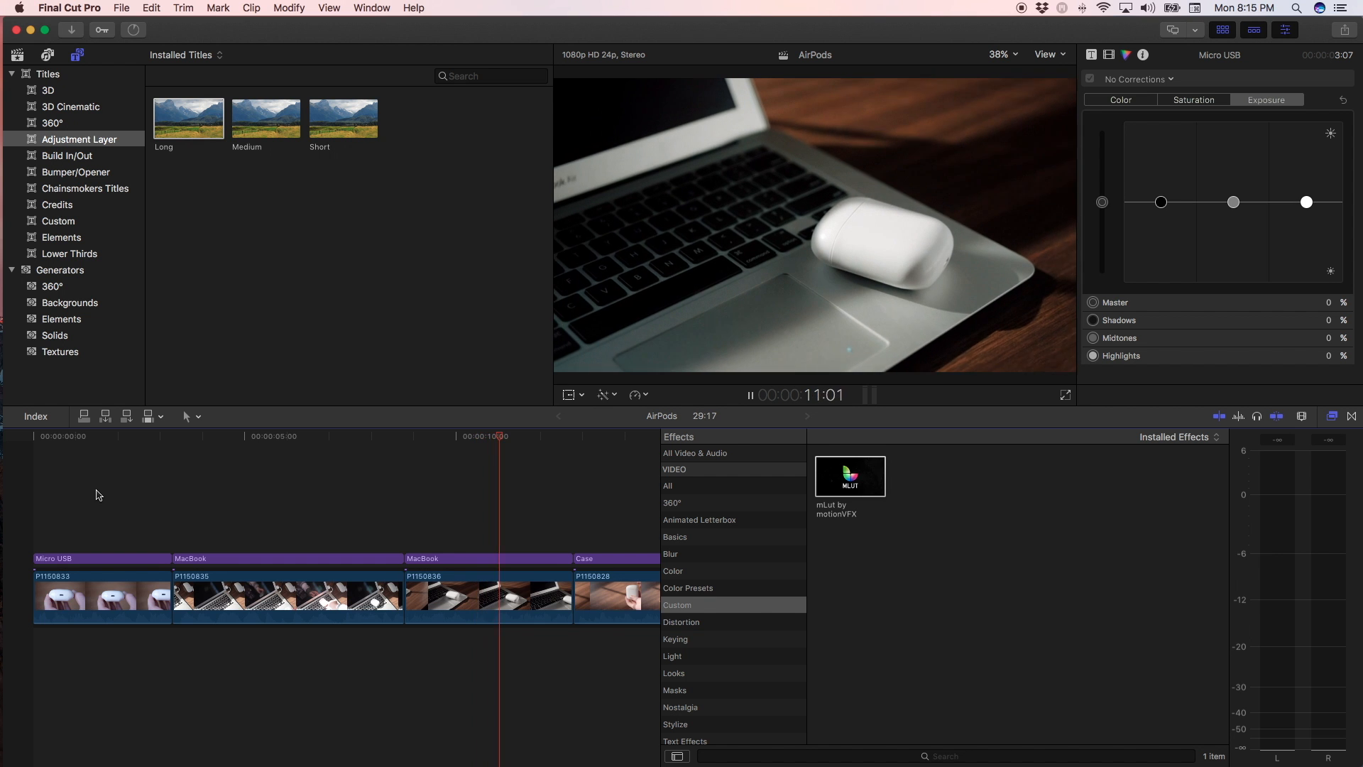
scroll(100, 493, right, 5)
scroll(245, 540, right, 5)
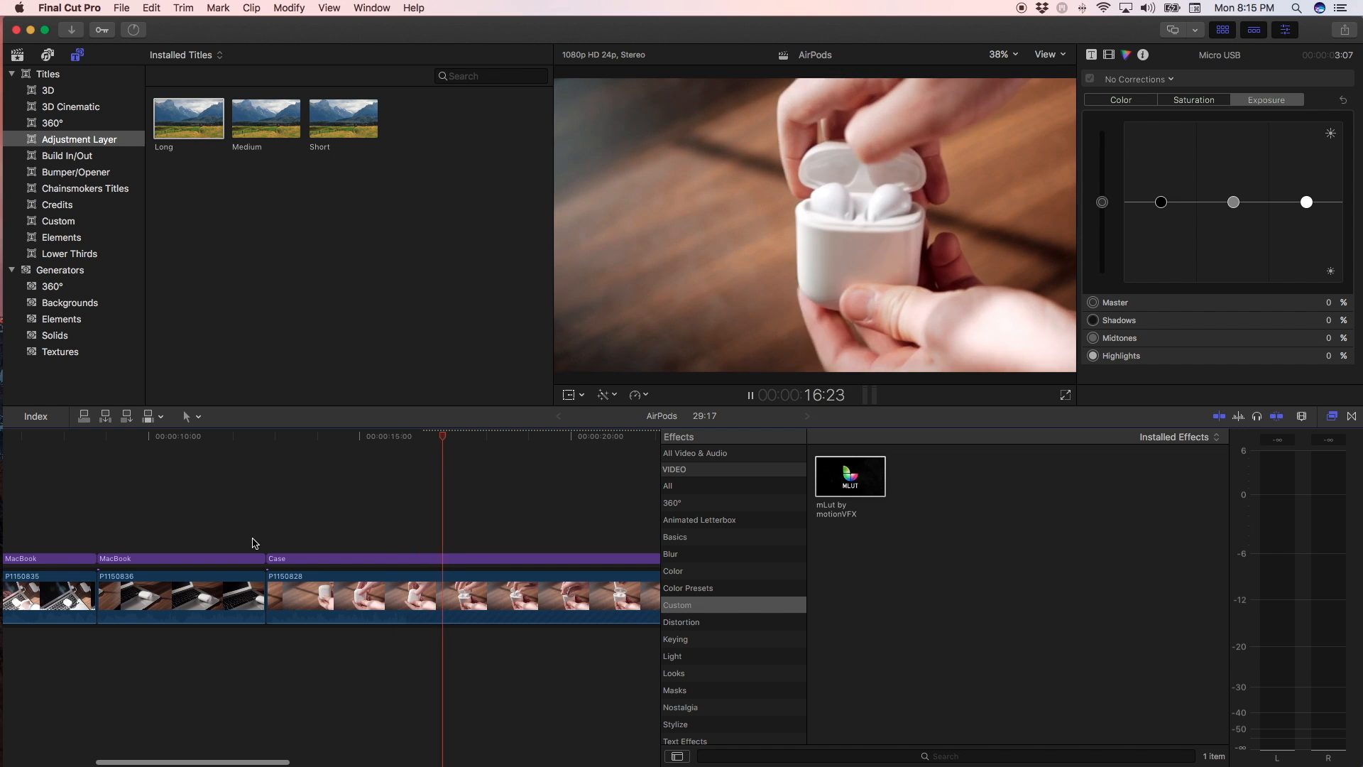
scroll(255, 543, right, 2)
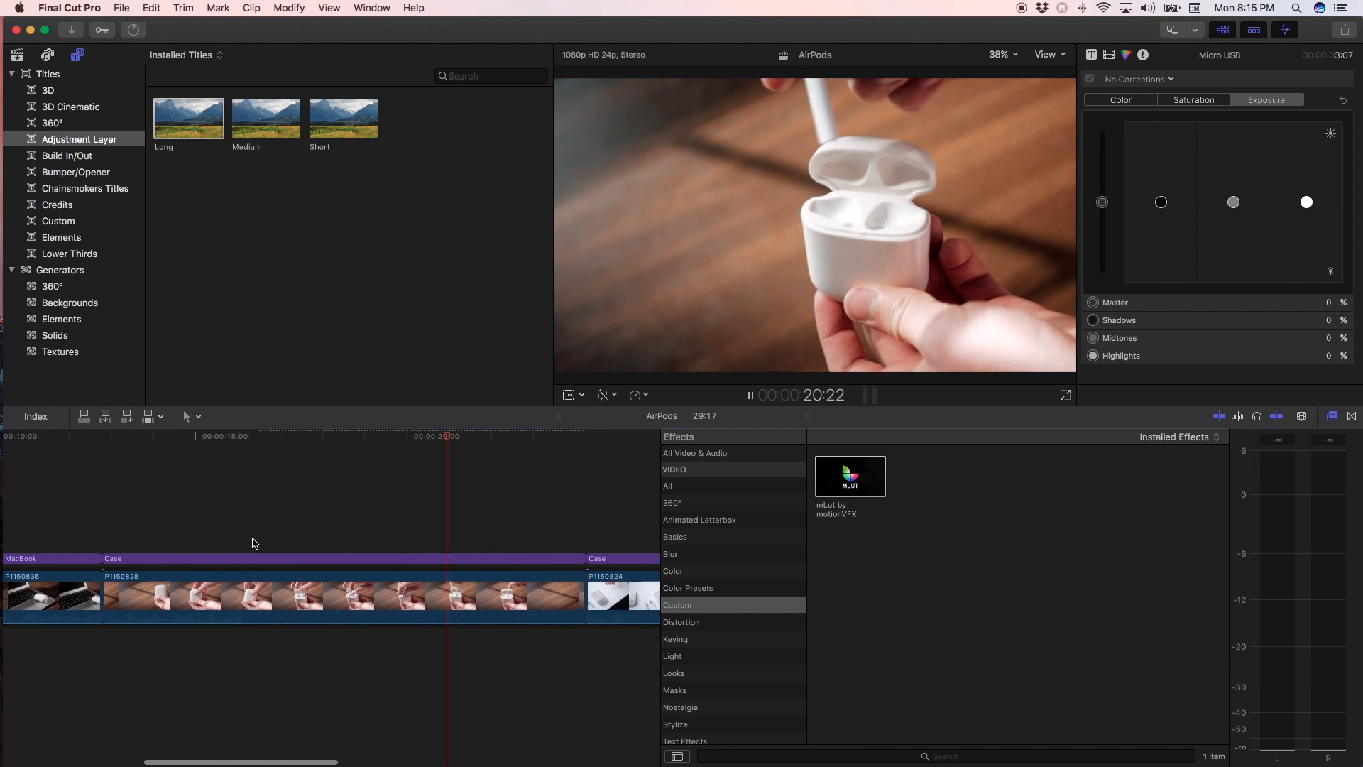